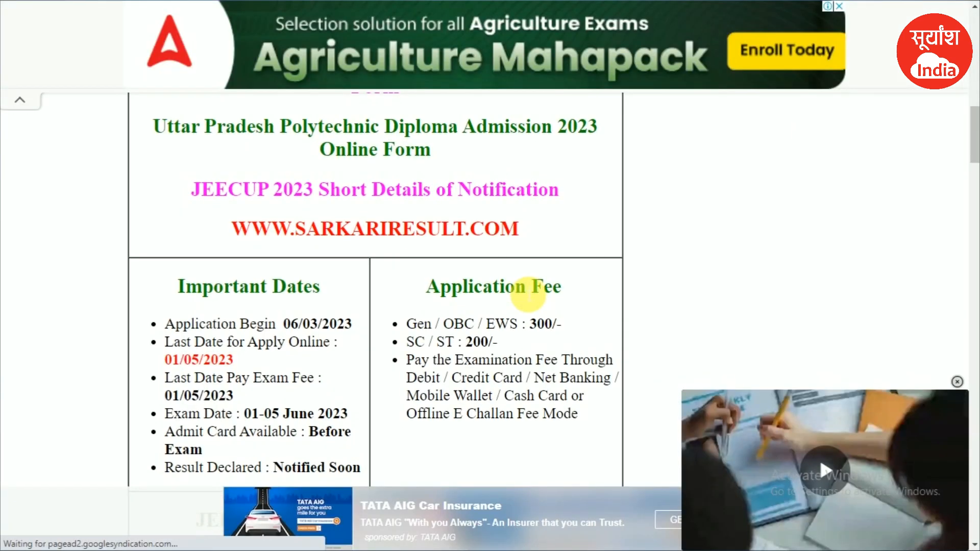
- Review the age limit: reference date 01/07/2023, minimum age 14, no maximum age
scroll(429, 258, "down", 4)
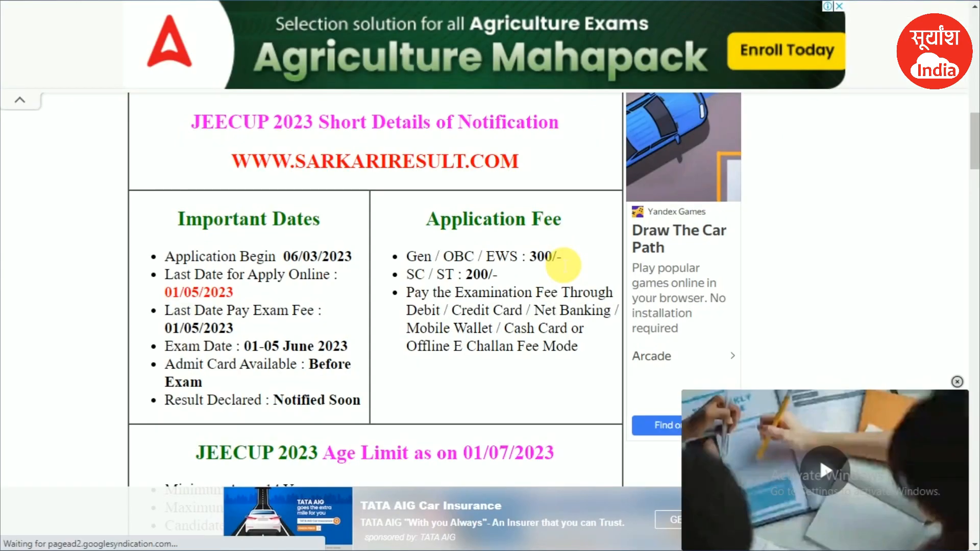
scroll(563, 265, "down", 3)
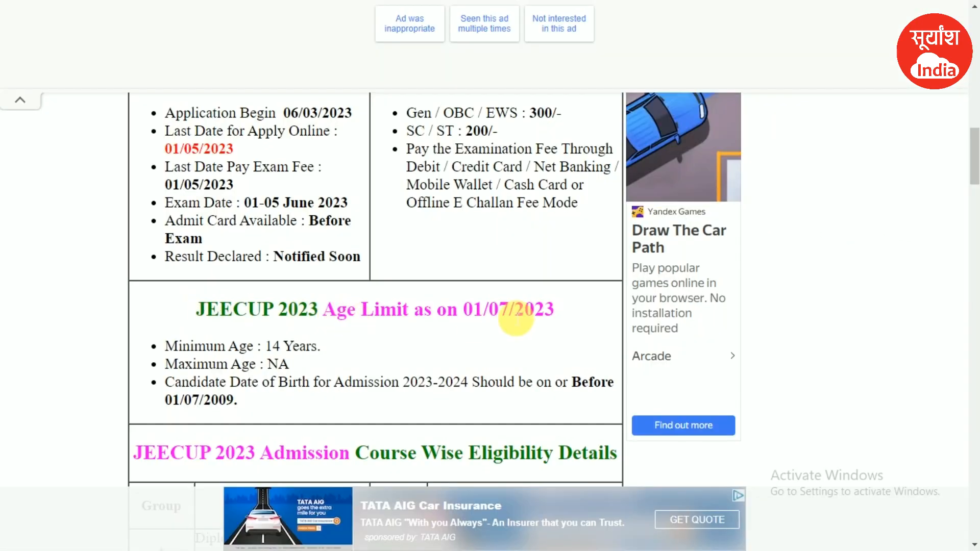
left_click_drag(567, 317, 466, 308)
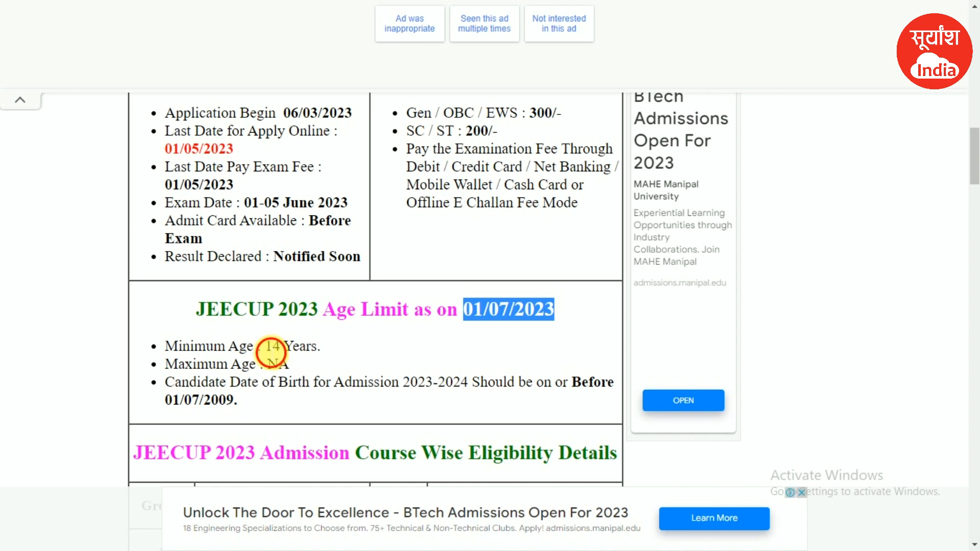
left_click_drag(266, 348, 286, 350)
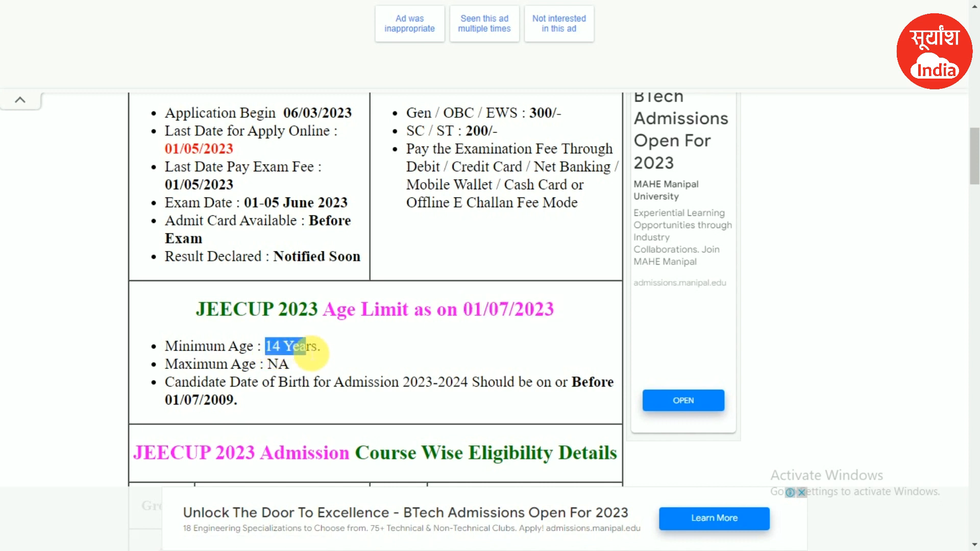
left_click(311, 354)
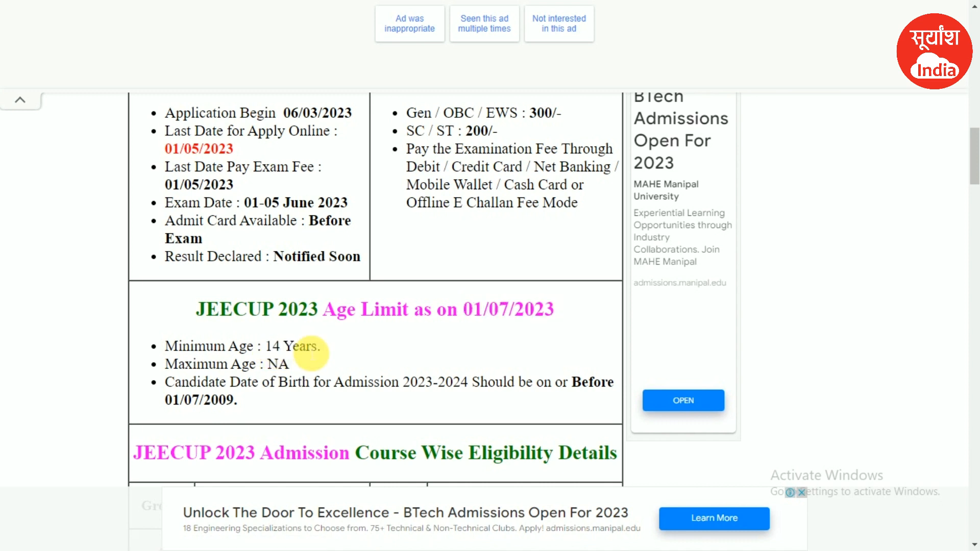
left_click_drag(209, 364, 280, 367)
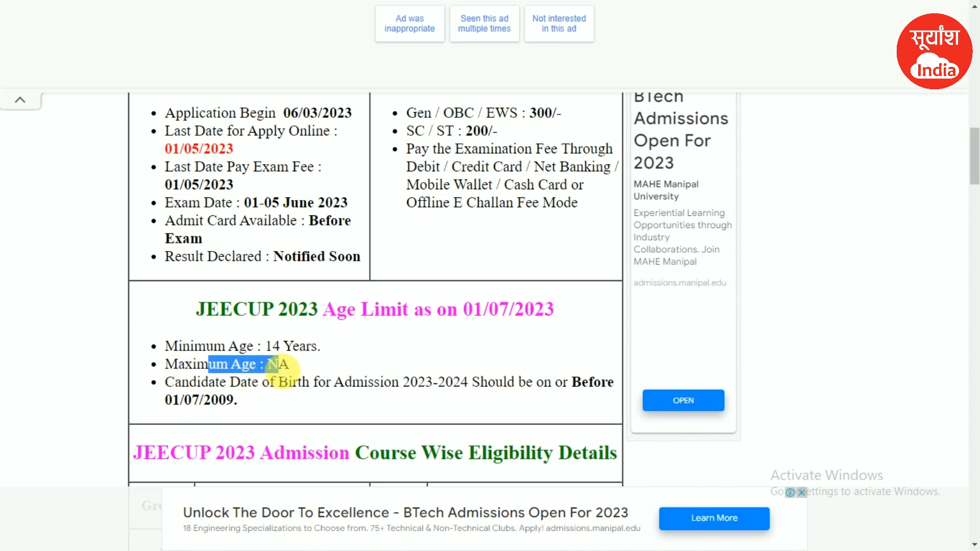
double_click(278, 365)
- Scroll past the course eligibility table to the Apply Online (Polytechnic) link
scroll(286, 357, "down", 3)
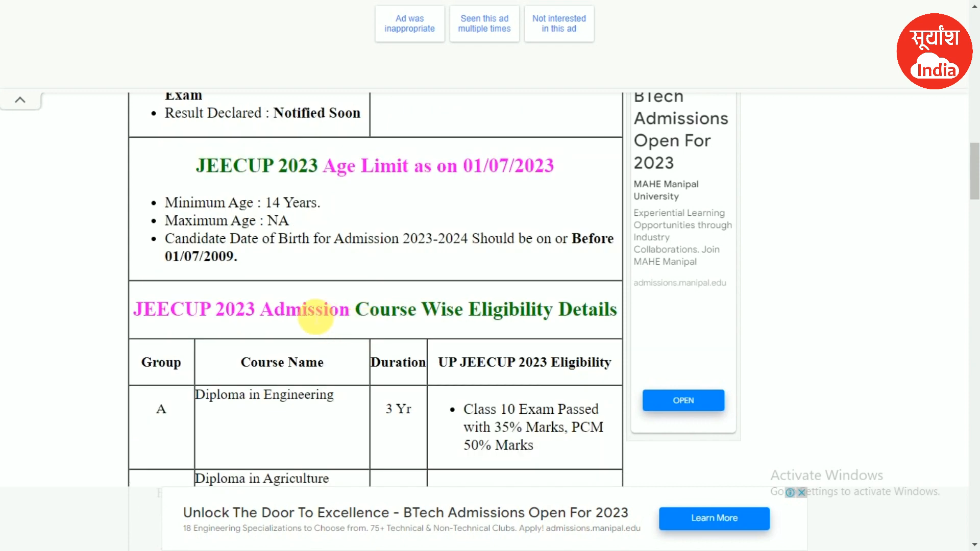
scroll(316, 317, "down", 3)
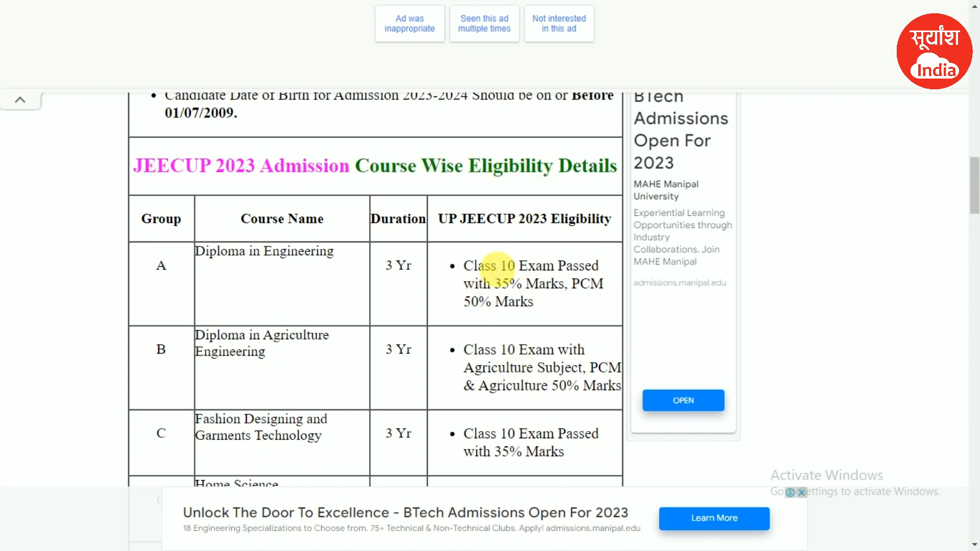
scroll(492, 261, "down", 15)
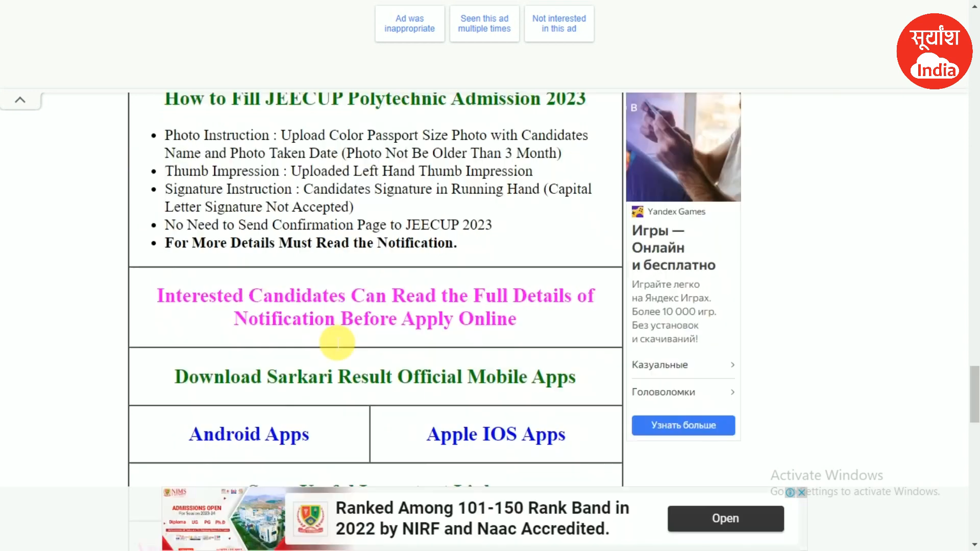
scroll(184, 357, "down", 1)
left_click_drag(190, 311, 329, 310)
left_click(324, 311)
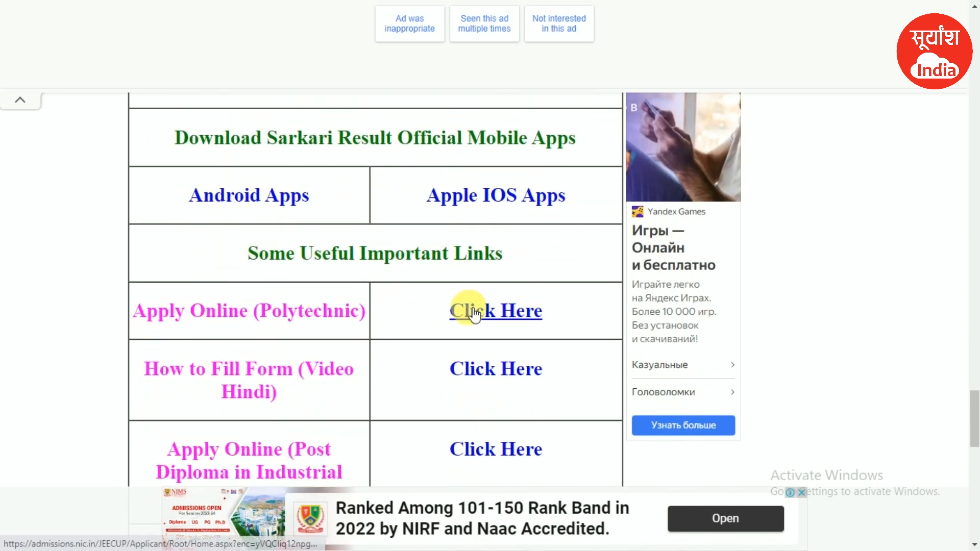
- Open the Polytechnic Apply Online link and begin a New Candidate Registration
left_click(493, 312)
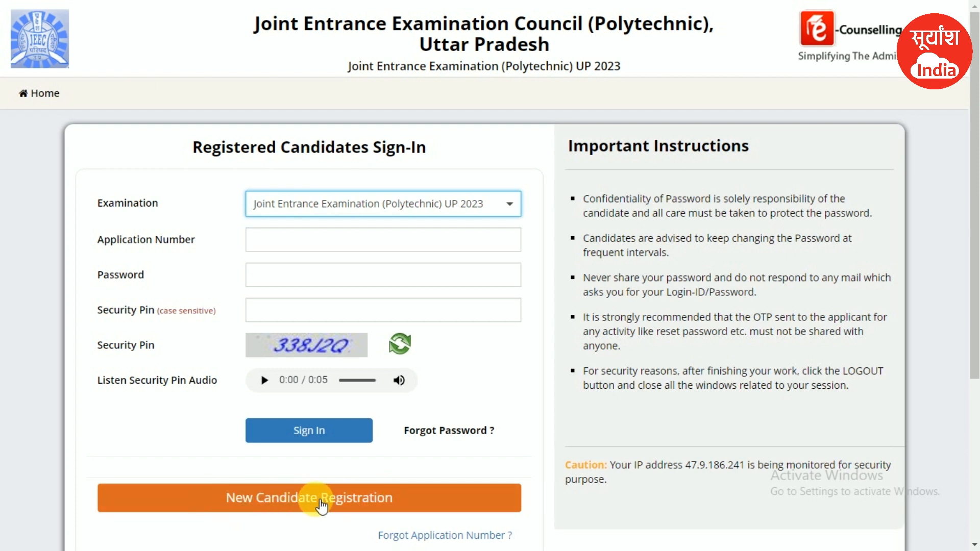
left_click(296, 503)
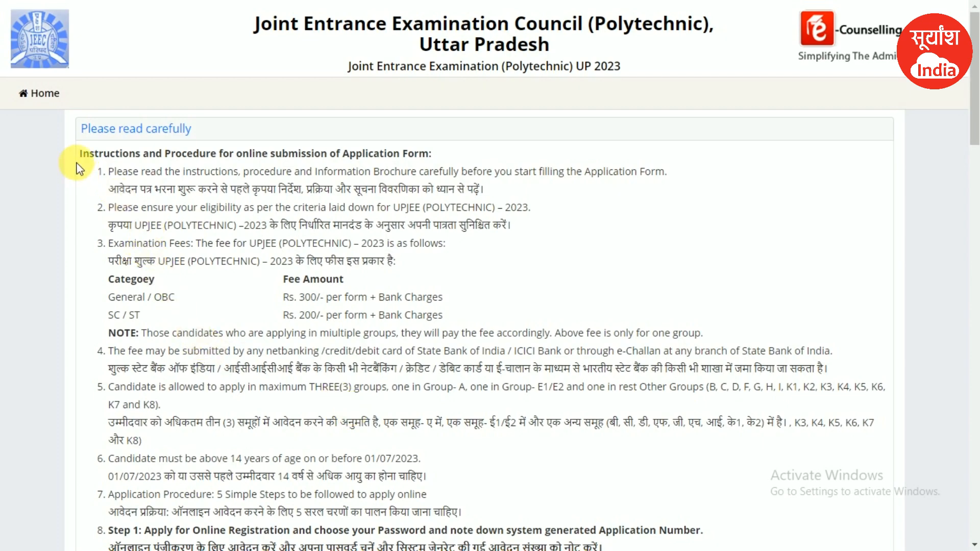
- Read the instructions, noting the Rs. 300 OBC fee and SC/ST bank charges
left_click_drag(79, 154, 474, 172)
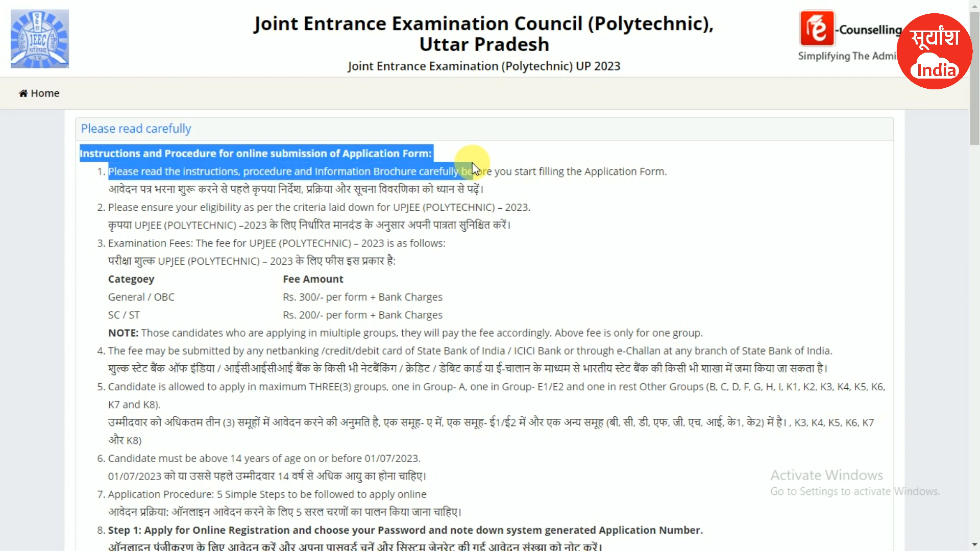
left_click(412, 258)
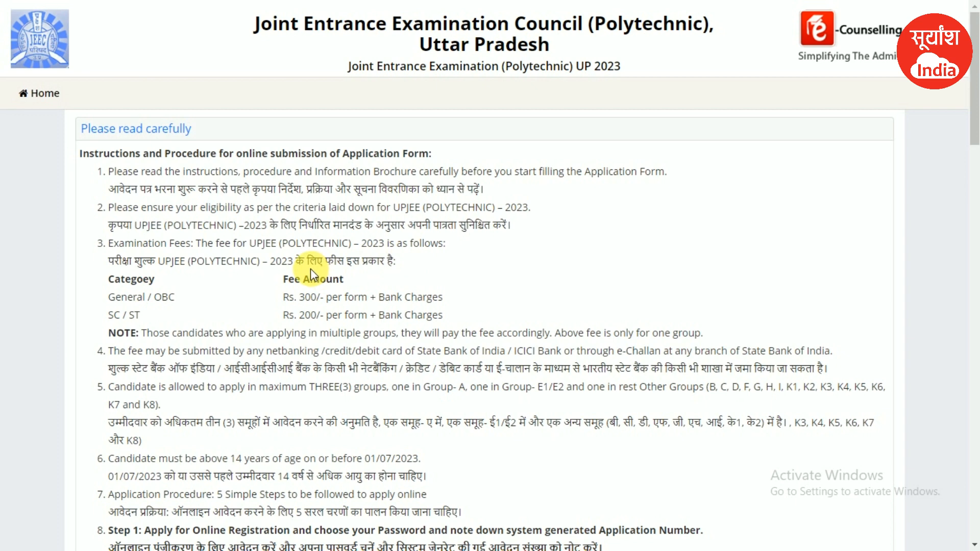
scroll(311, 268, "down", 2)
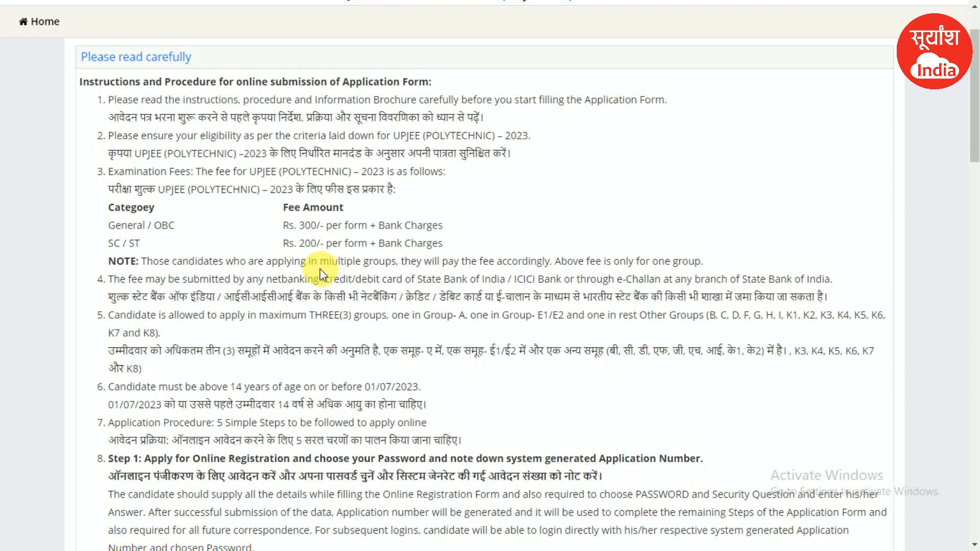
left_click_drag(320, 225, 157, 236)
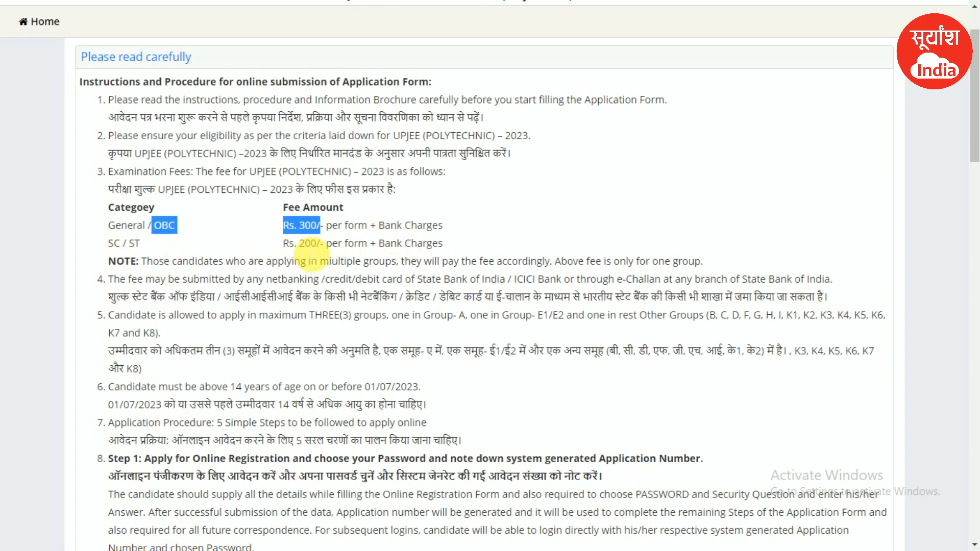
left_click_drag(438, 244, 387, 247)
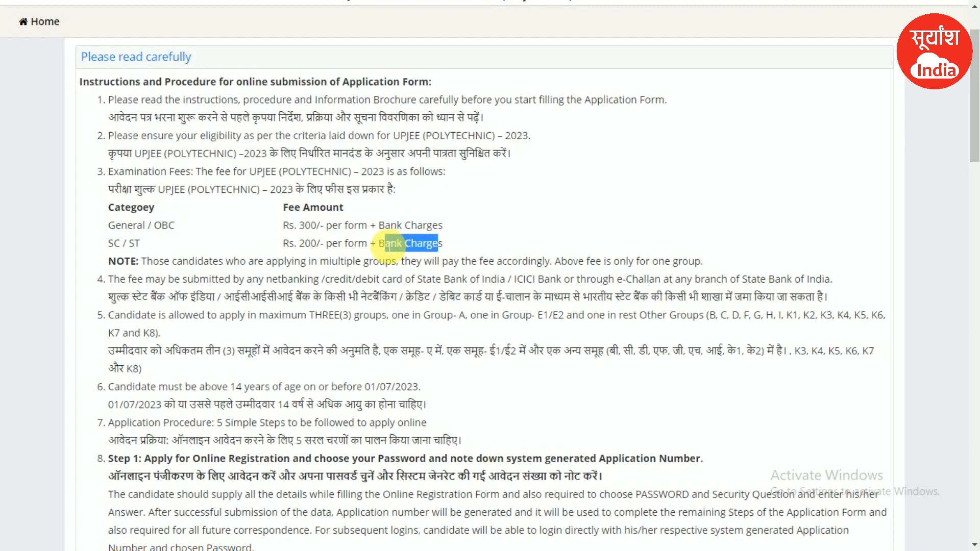
- Note the 01/07/2023 age cutoff at the bottom and select I Agree
scroll(252, 292, "down", 1)
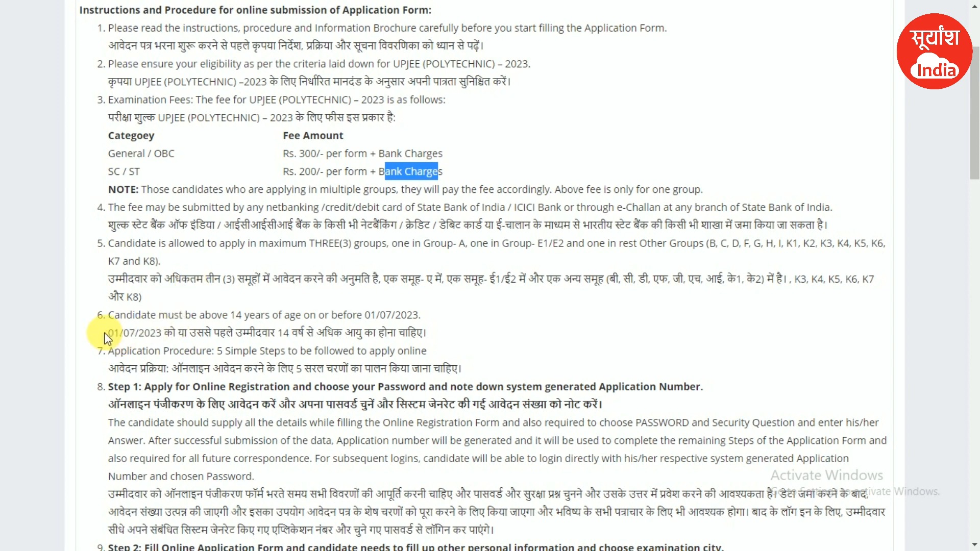
left_click_drag(108, 333, 164, 333)
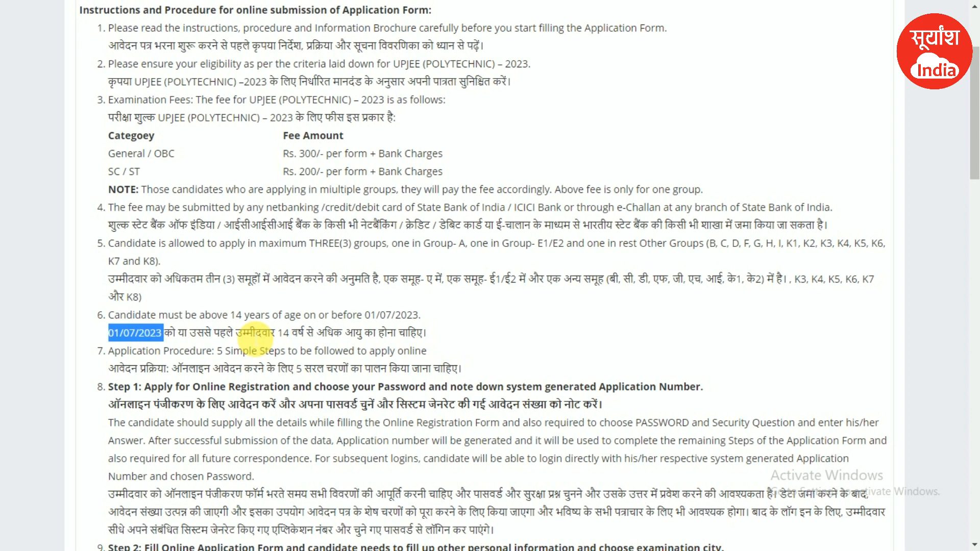
left_click(973, 433)
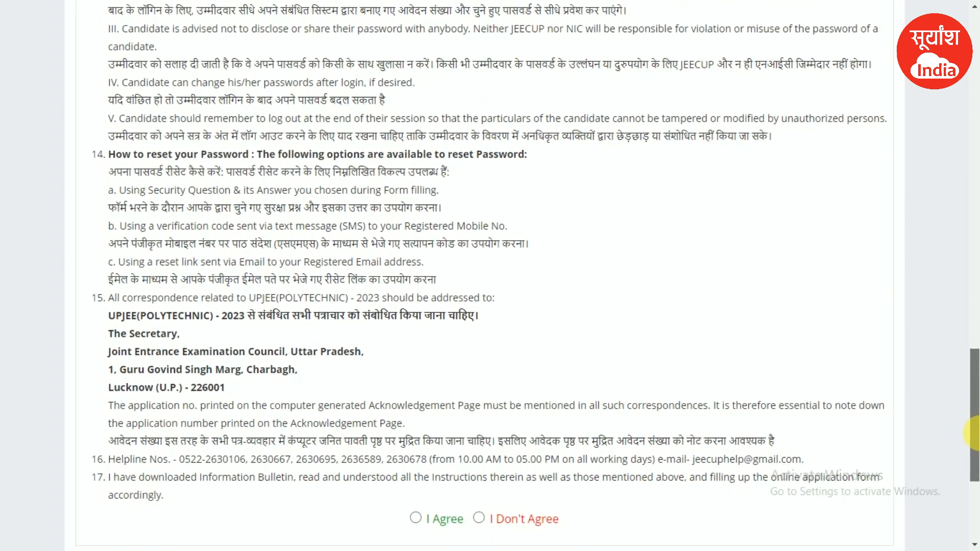
scroll(602, 468, "down", 3)
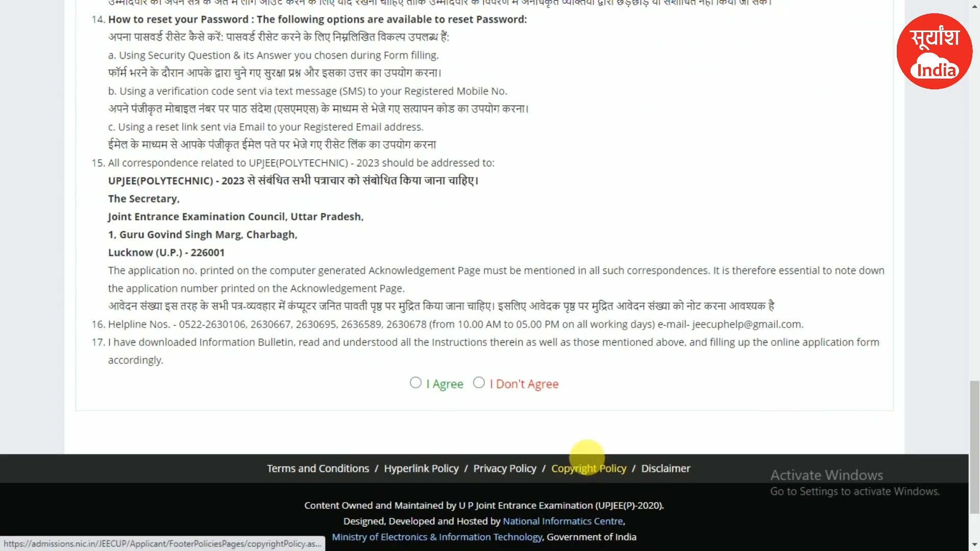
left_click(414, 384)
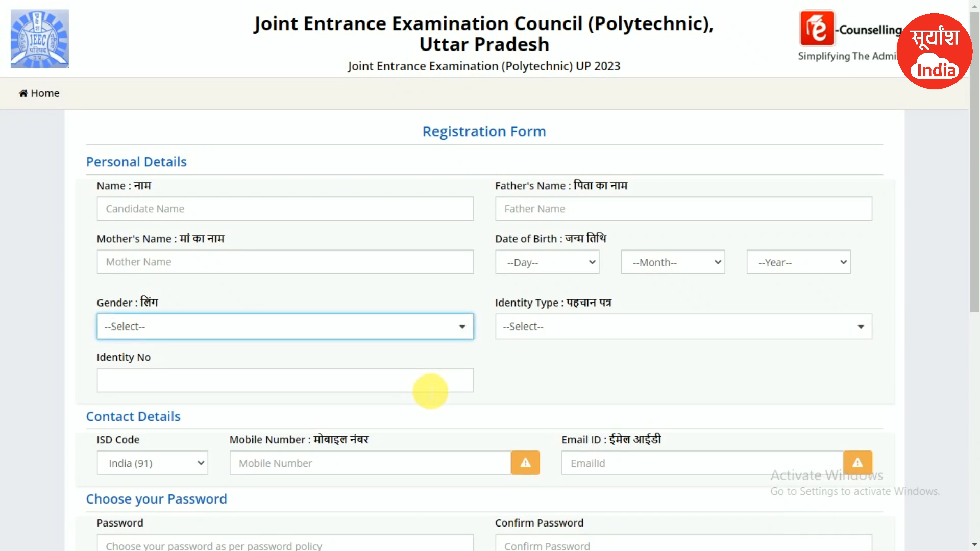
- Bring up the blank Registration Form with the cursor in the Candidate Name field
left_click_drag(401, 143, 584, 143)
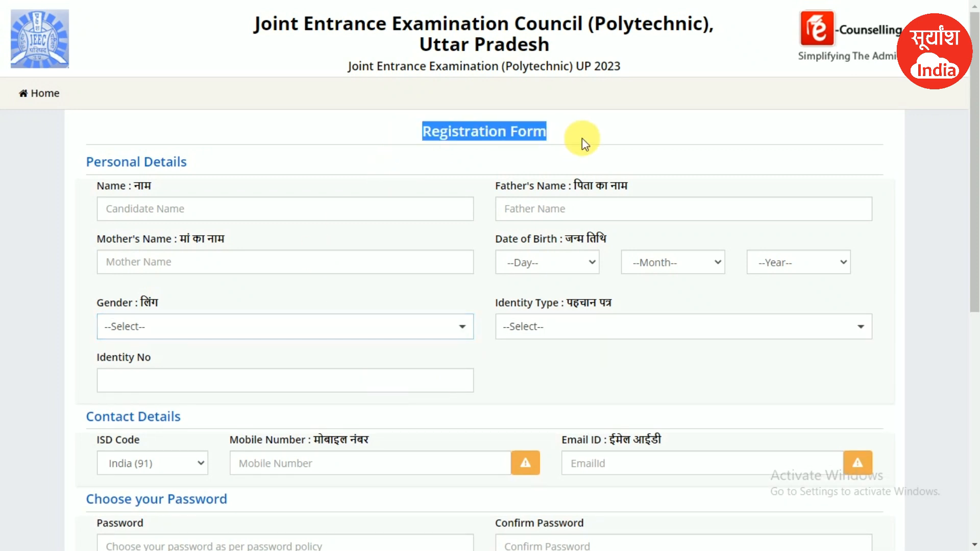
left_click(256, 209)
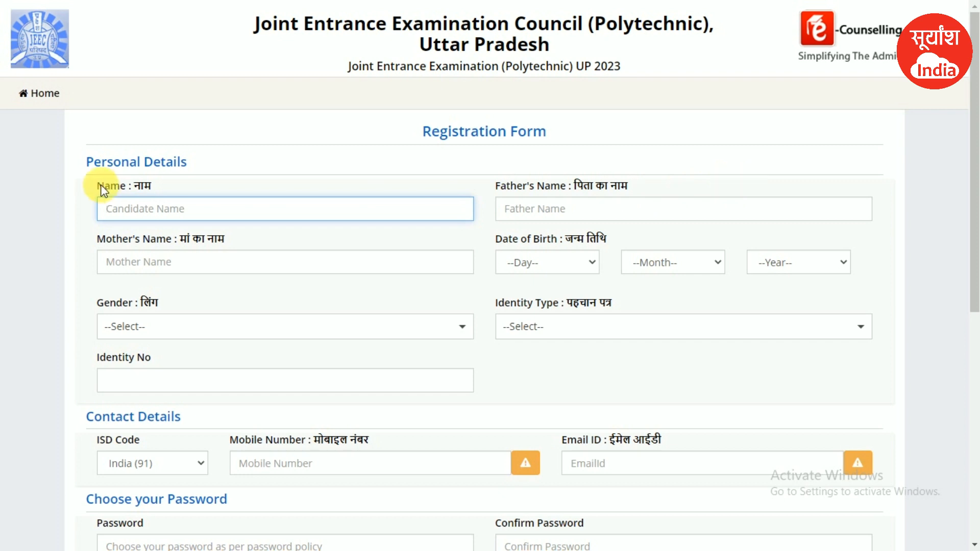
left_click_drag(104, 187, 160, 187)
left_click(160, 186)
left_click(183, 211)
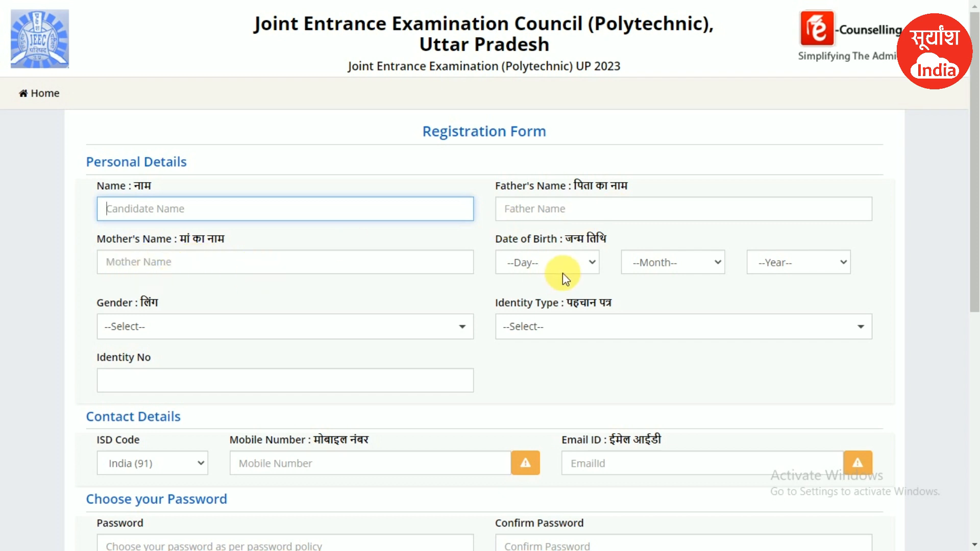
- Set the Date of Birth to 23 January (01) 1995
left_click(543, 262)
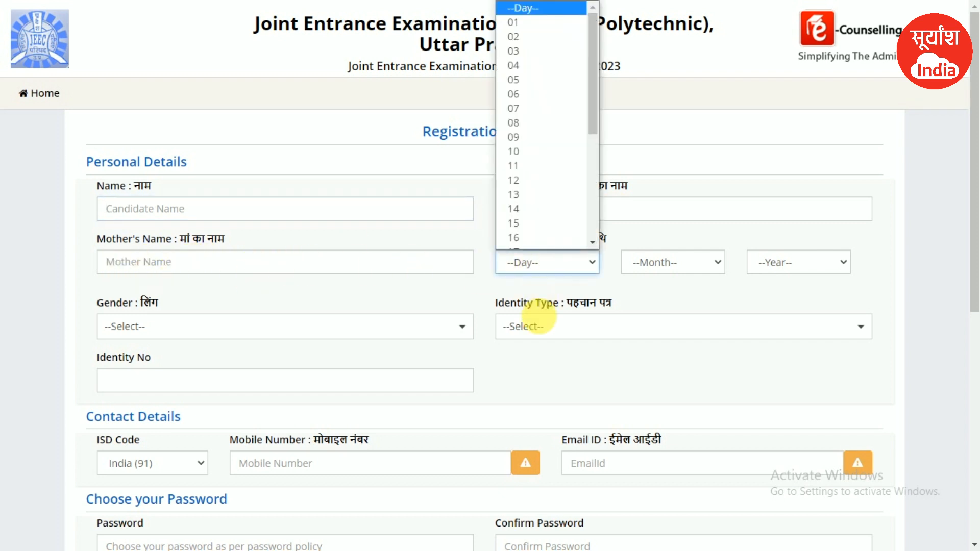
scroll(532, 207, "down", 3)
left_click(531, 208)
left_click(671, 262)
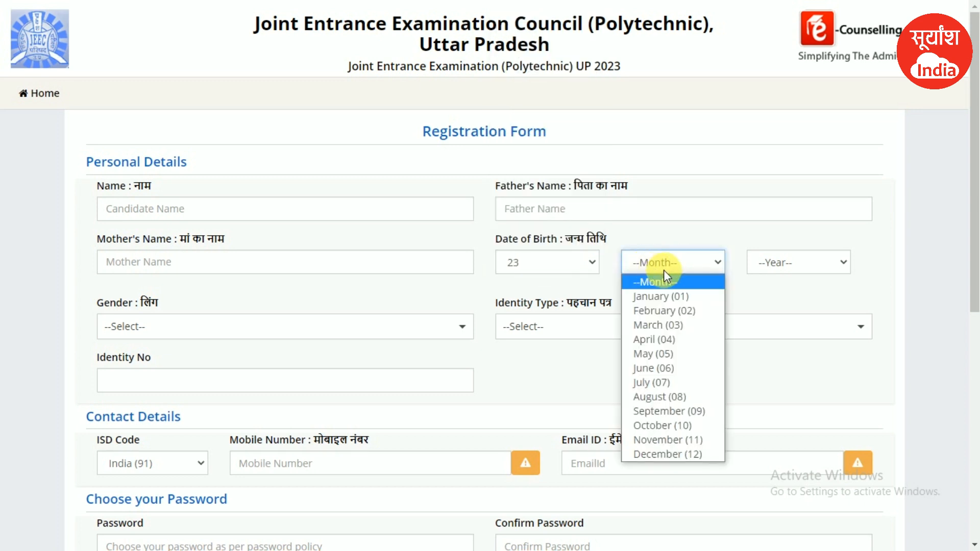
left_click(667, 296)
left_click(789, 269)
scroll(794, 240, "down", 1)
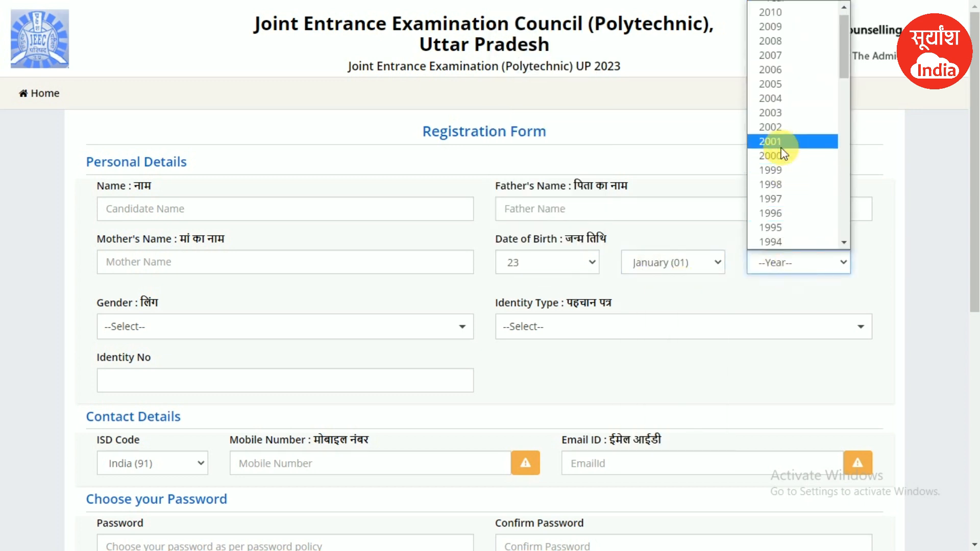
left_click(782, 228)
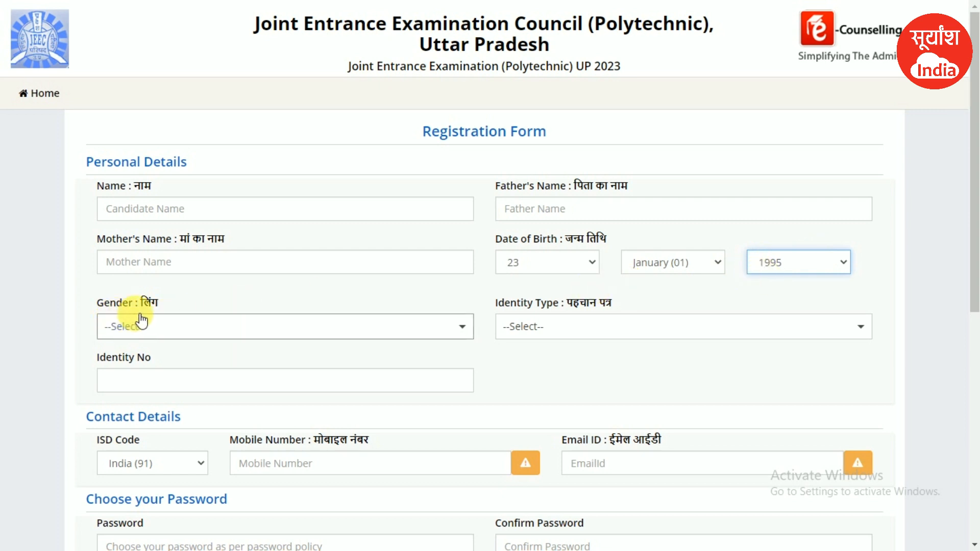
- Choose Male gender and identity type 'Other Valid Govt Identity with photograph'
left_click(189, 326)
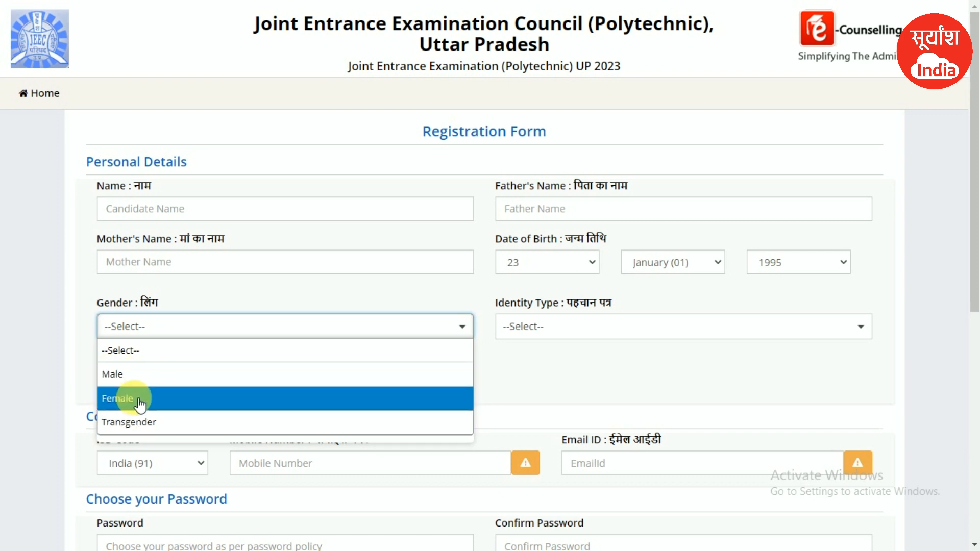
left_click(123, 374)
left_click_drag(501, 302, 617, 306)
left_click(603, 328)
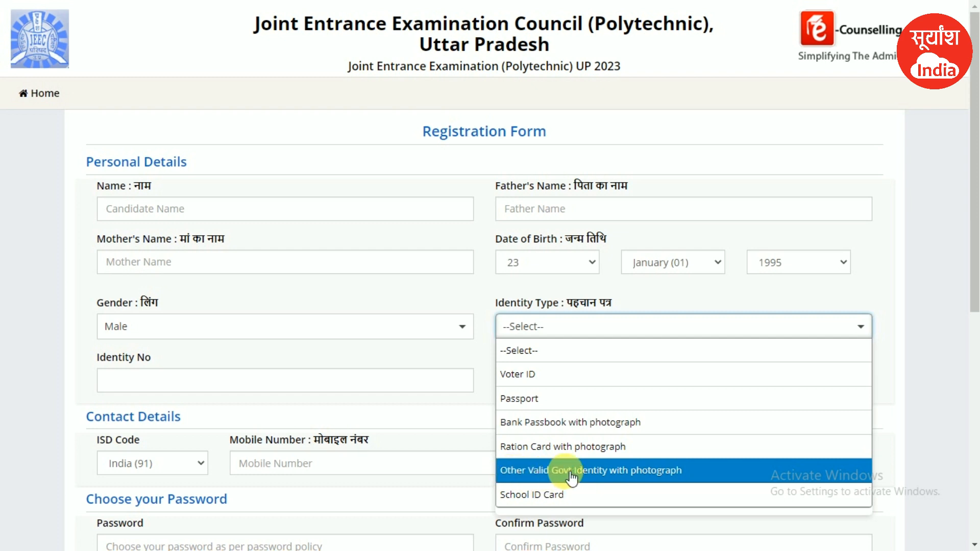
left_click(628, 470)
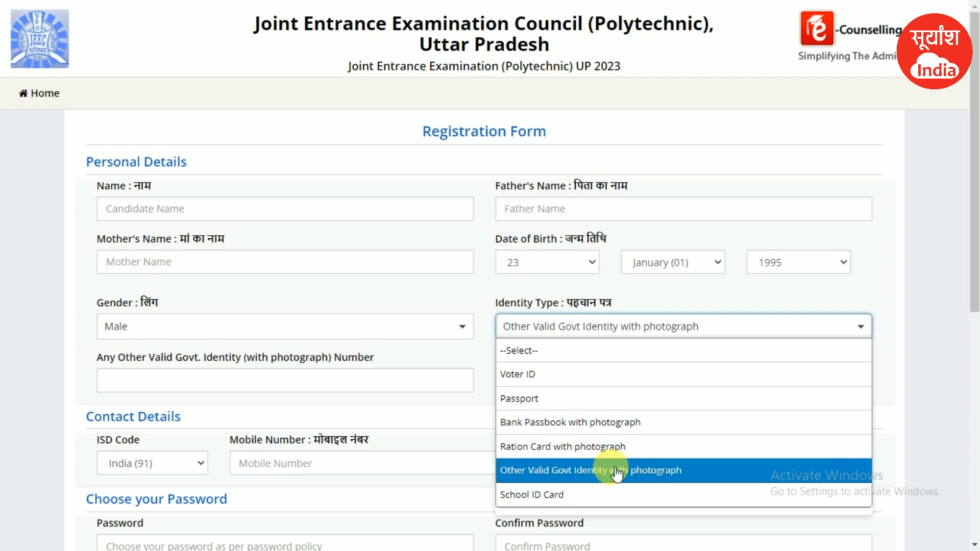
left_click(126, 388)
scroll(313, 387, "down", 4)
left_click(143, 249)
left_click(142, 250)
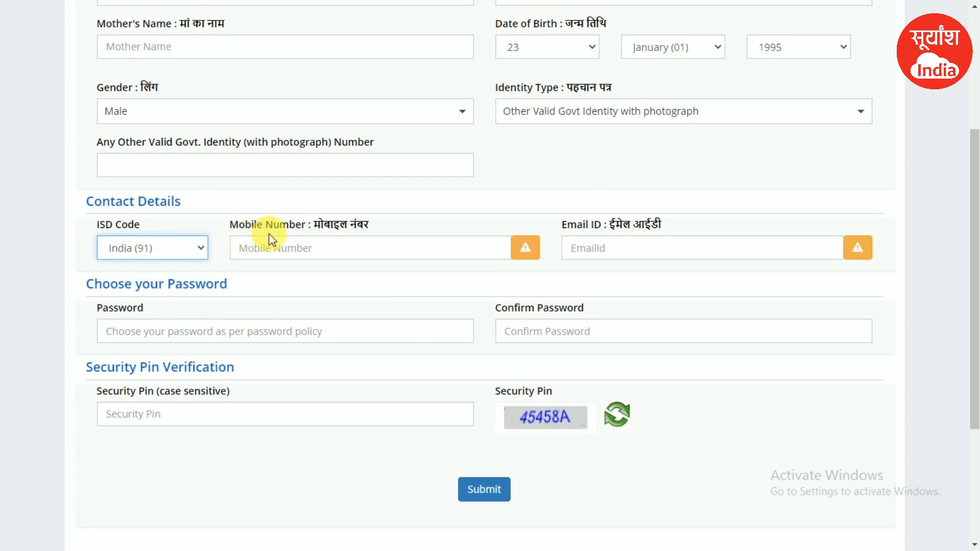
left_click(272, 250)
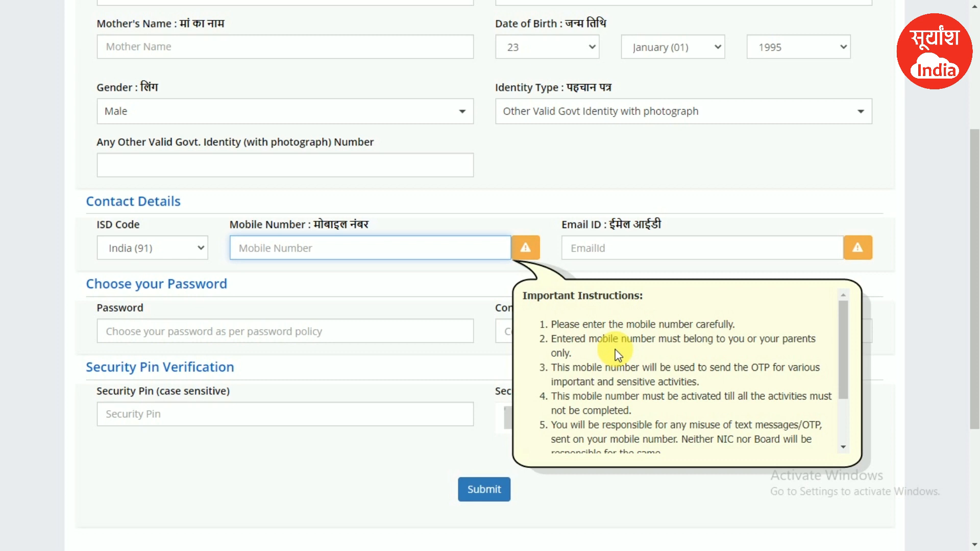
scroll(618, 356, "down", 3)
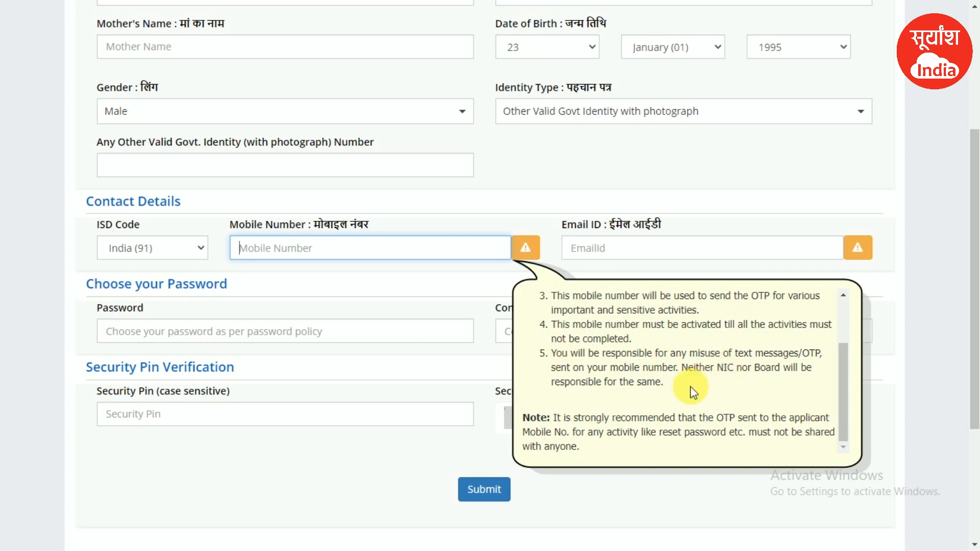
left_click(564, 238)
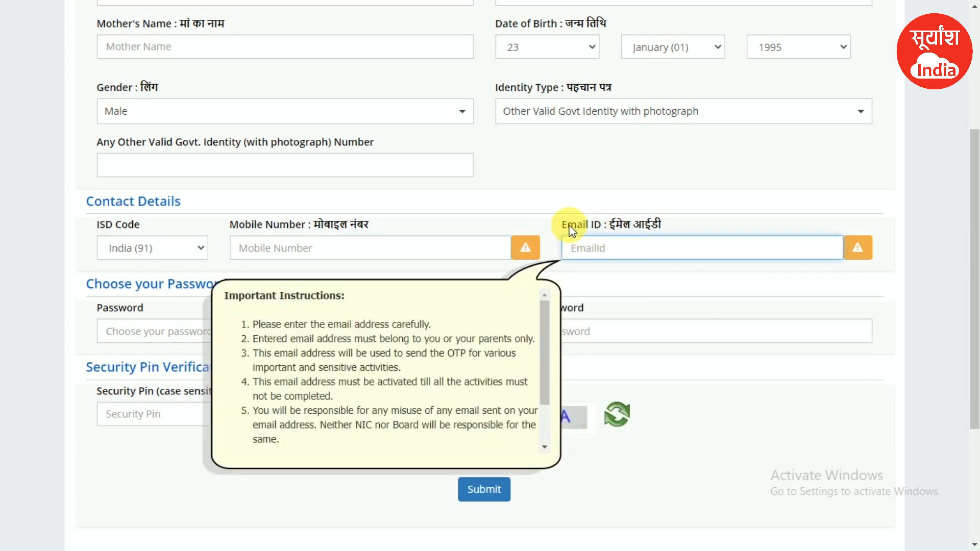
left_click_drag(580, 229, 657, 228)
left_click(619, 253)
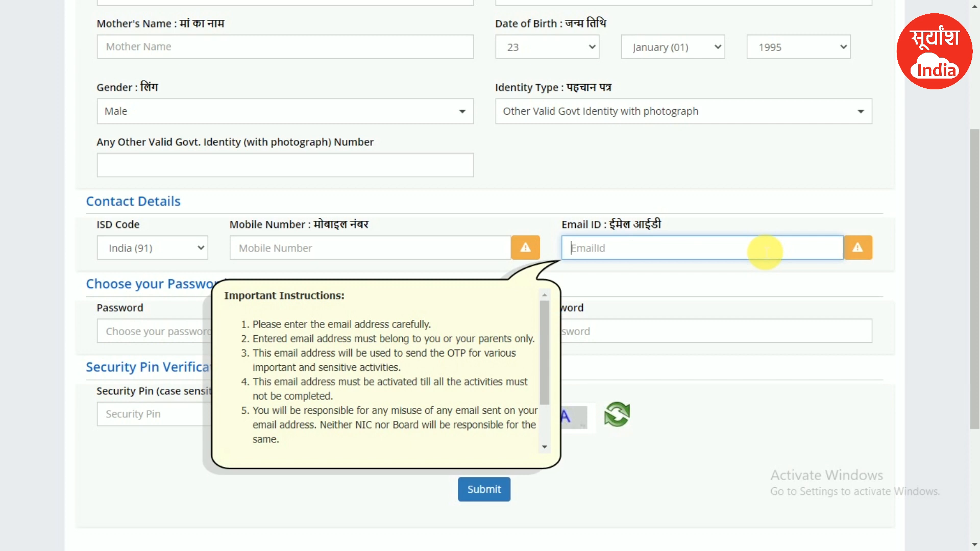
left_click_drag(560, 221, 672, 236)
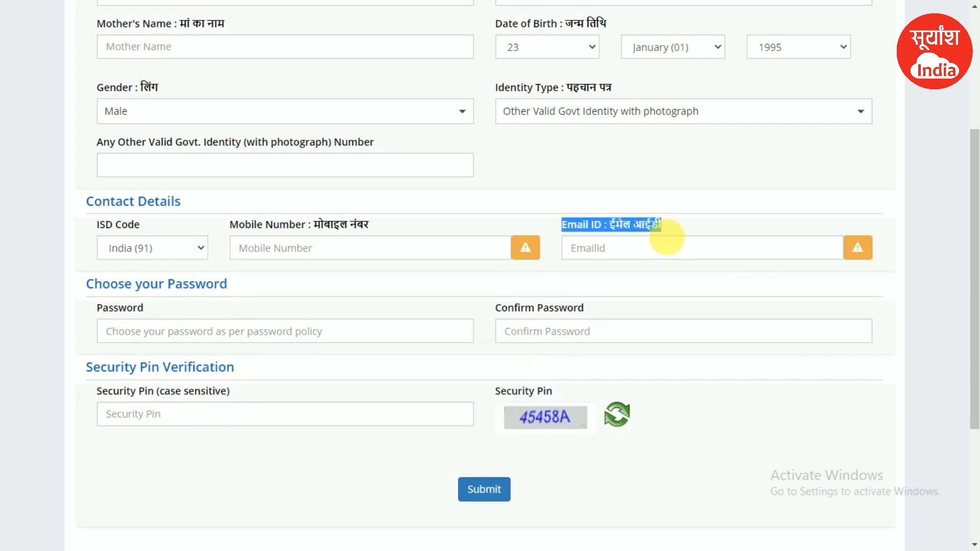
left_click(626, 250)
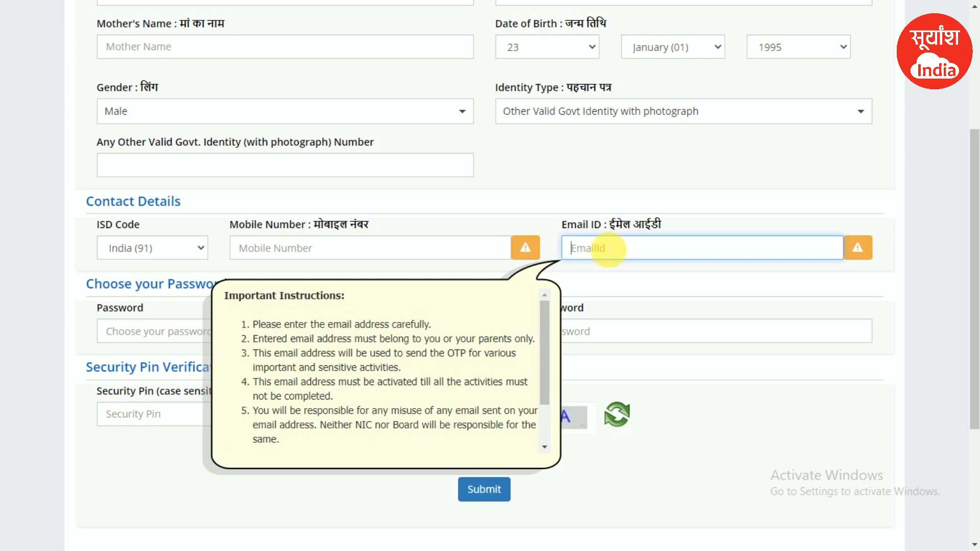
left_click(148, 304)
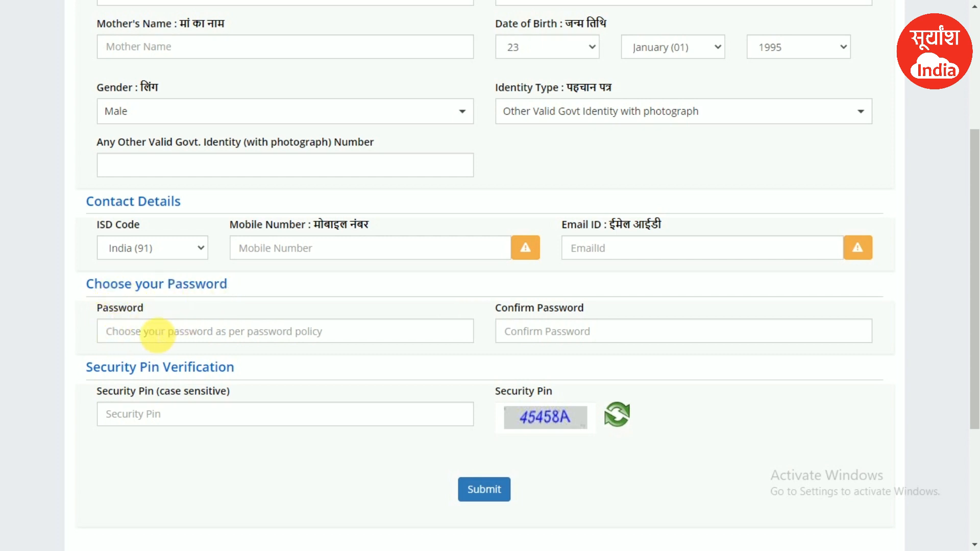
- Enter a masked password meeting the policy rules in the Password field
left_click(130, 331)
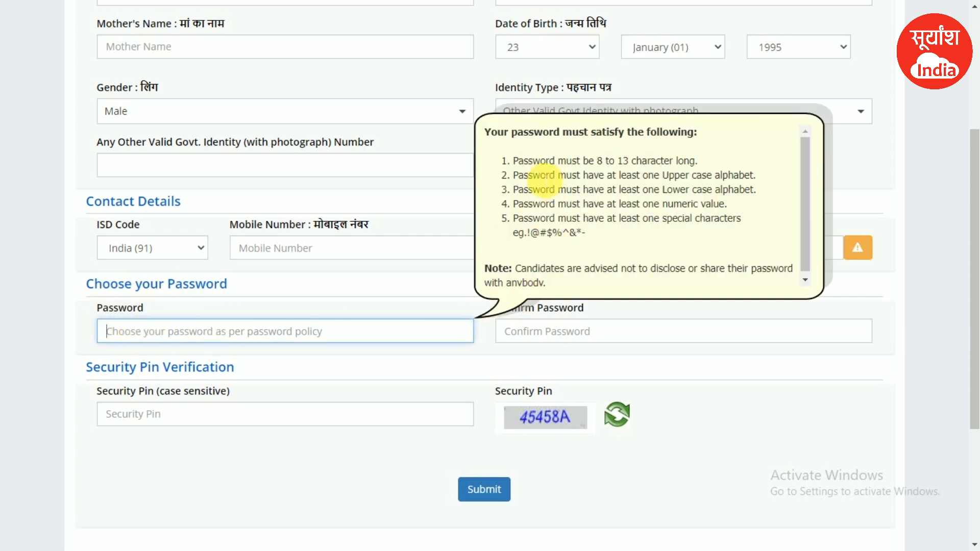
left_click_drag(512, 161, 743, 239)
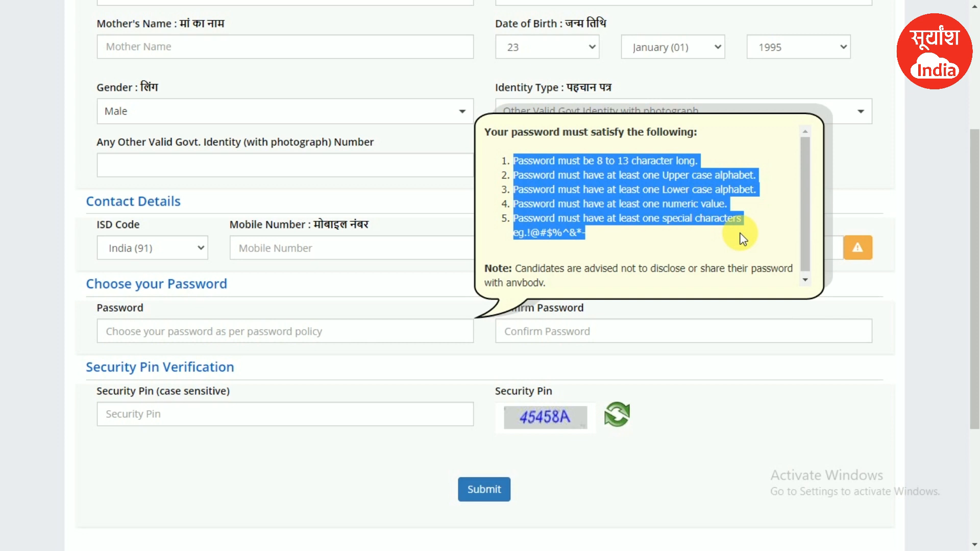
left_click(510, 203)
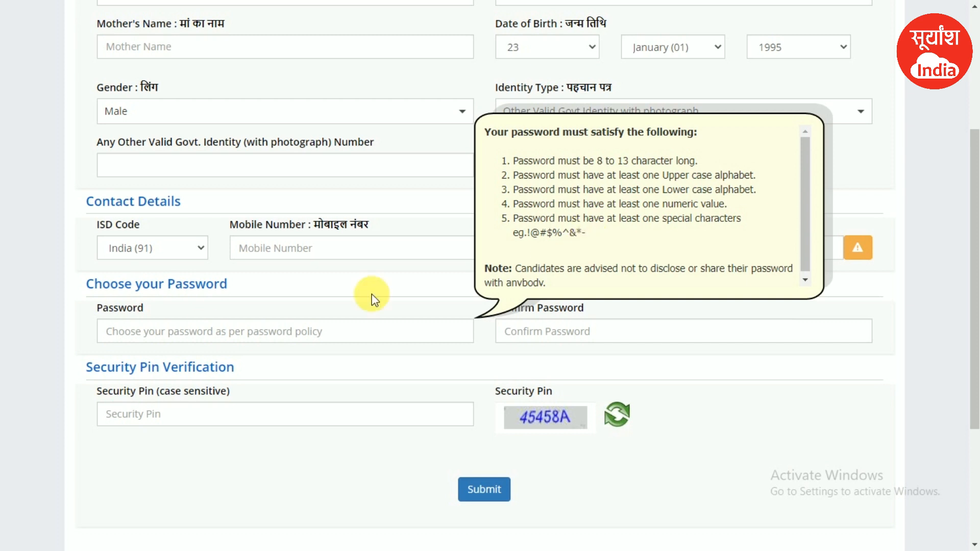
left_click(195, 338)
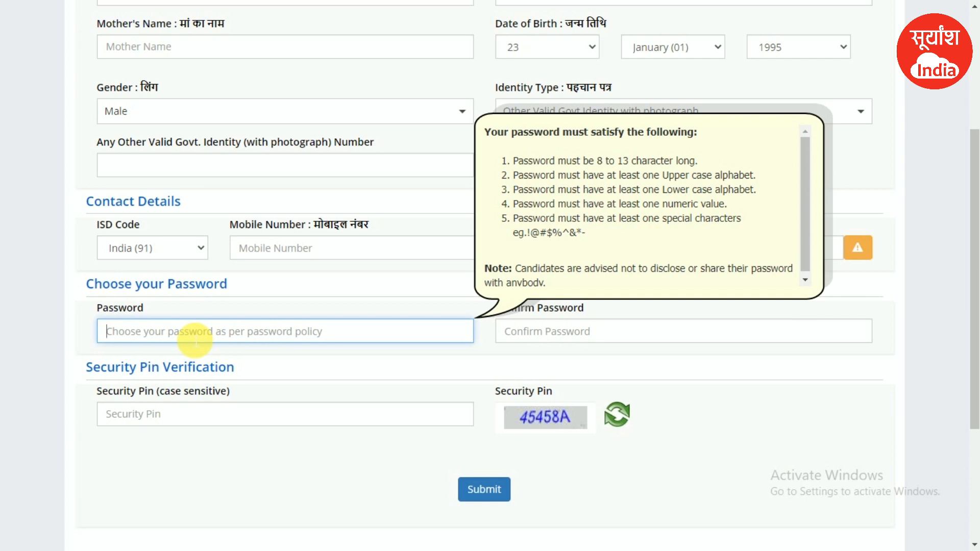
type("•")
key("BackSpace")
type("•")
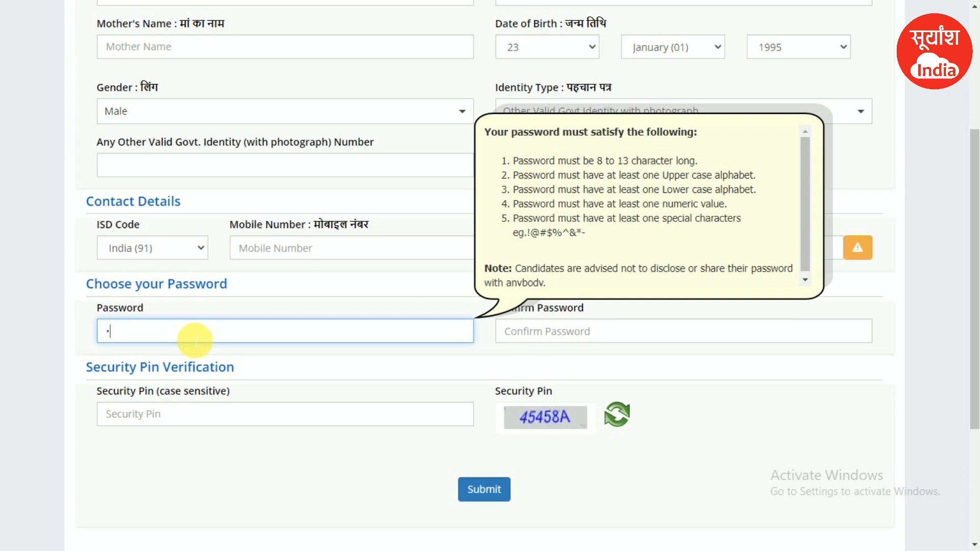
type("•••••")
type("2")
type("****")
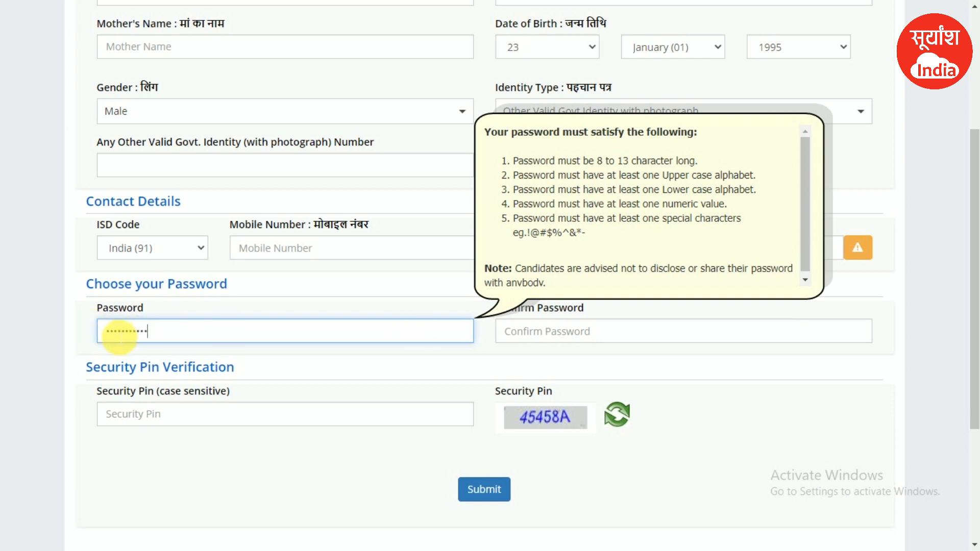
left_click(536, 332)
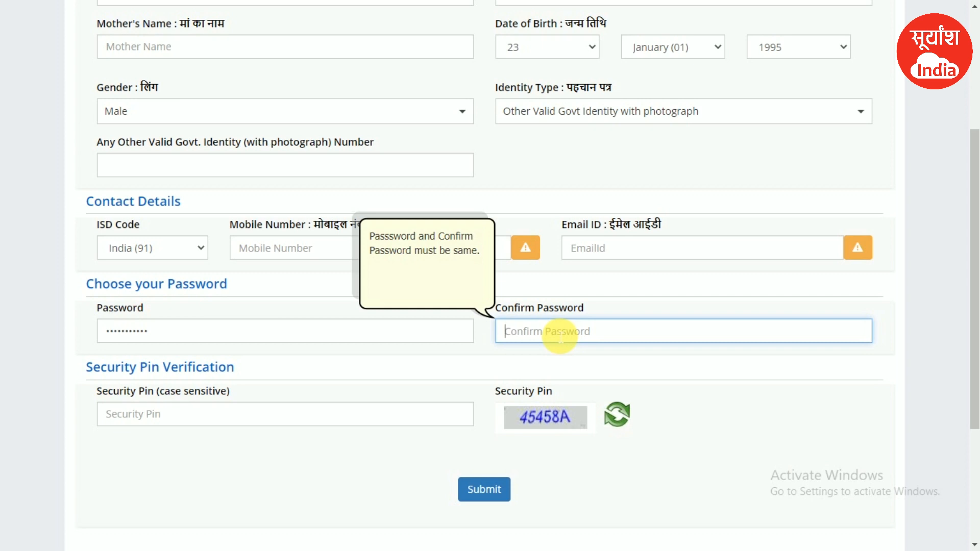
- Finish confirming the password and move into the Security Pin field for the captcha
mouse_move(240, 368)
left_mouse_down()
mouse_move(76, 378)
mouse_move(229, 379)
left_mouse_up()
left_click(84, 372)
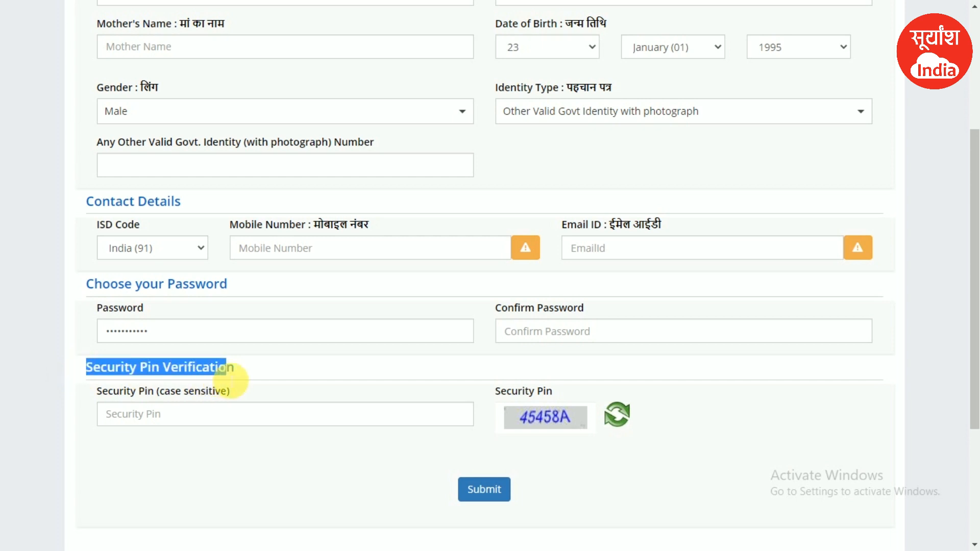
triple_click(532, 395)
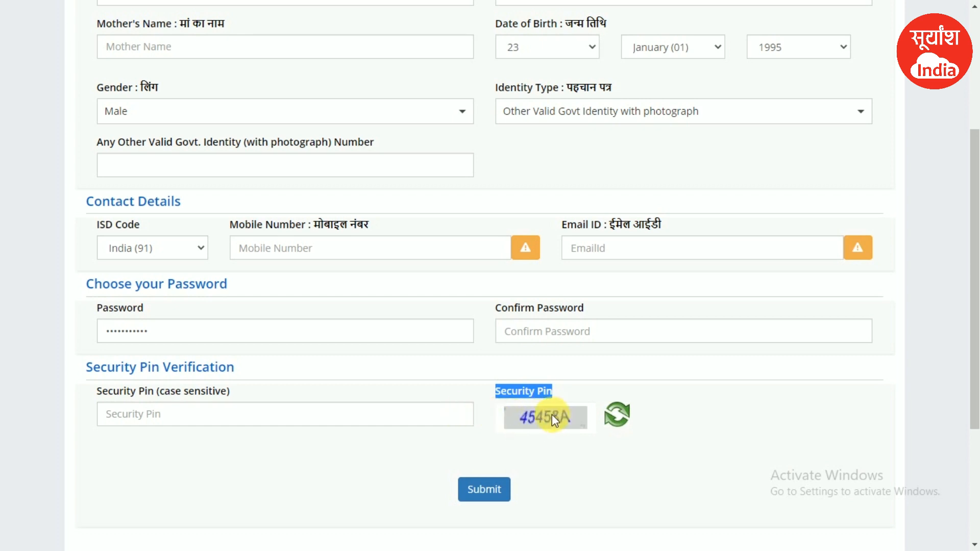
left_click(265, 416)
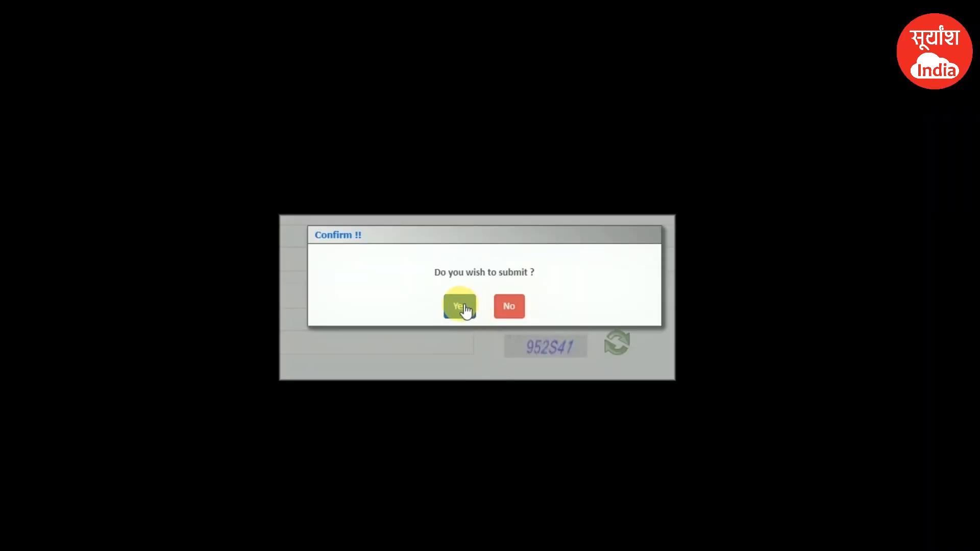
- Answer Yes to the submit confirmation, then pass the review page to OTP verification
left_click_drag(434, 273, 548, 281)
left_click(458, 307)
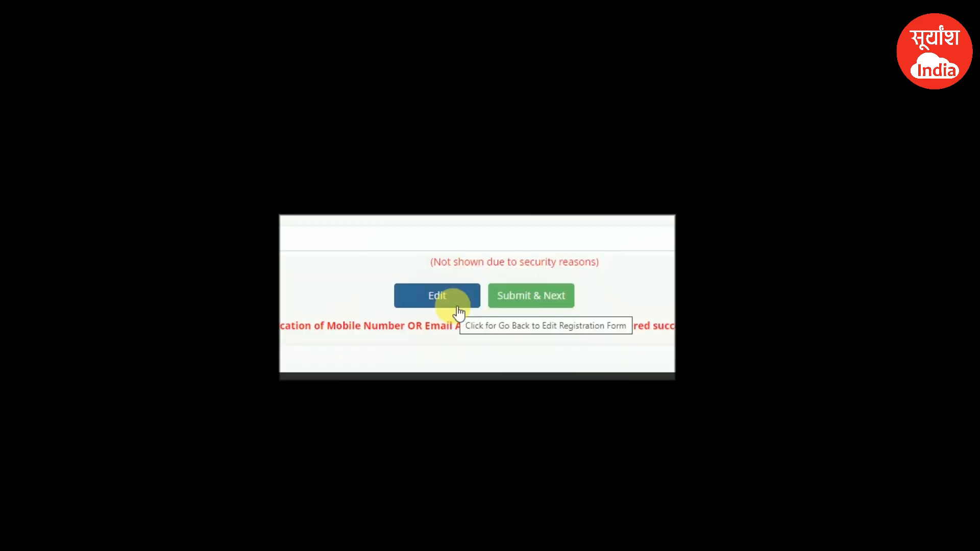
scroll(452, 306, "up", 1)
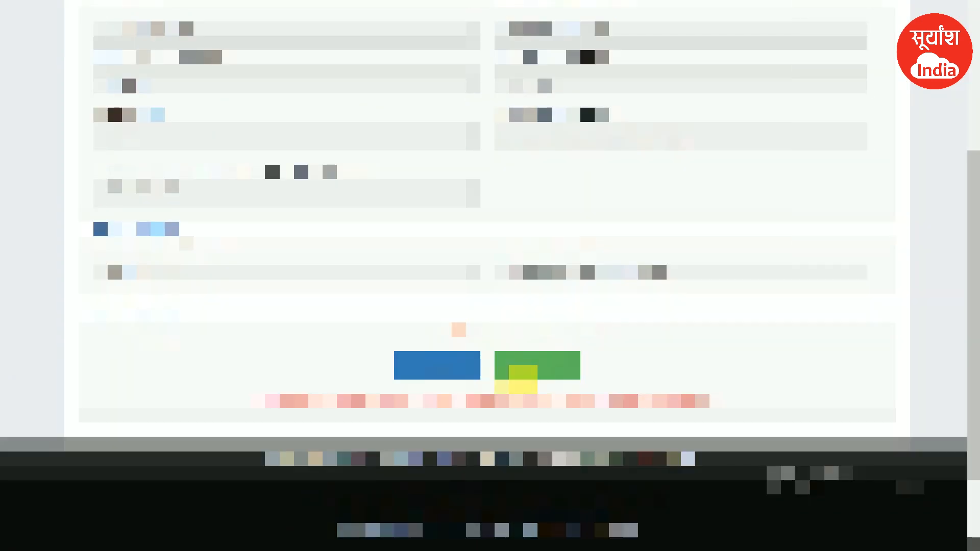
left_click(511, 376)
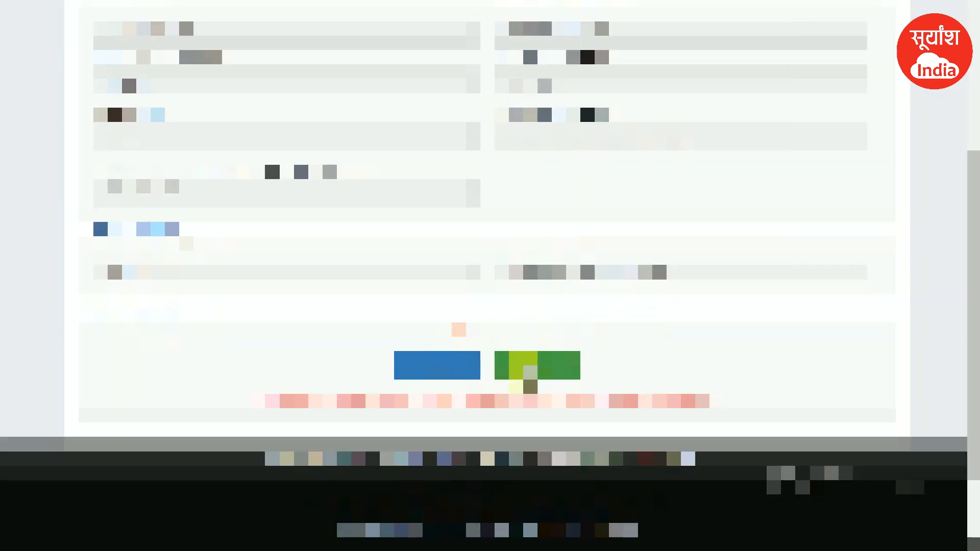
scroll(559, 373, "up", 3)
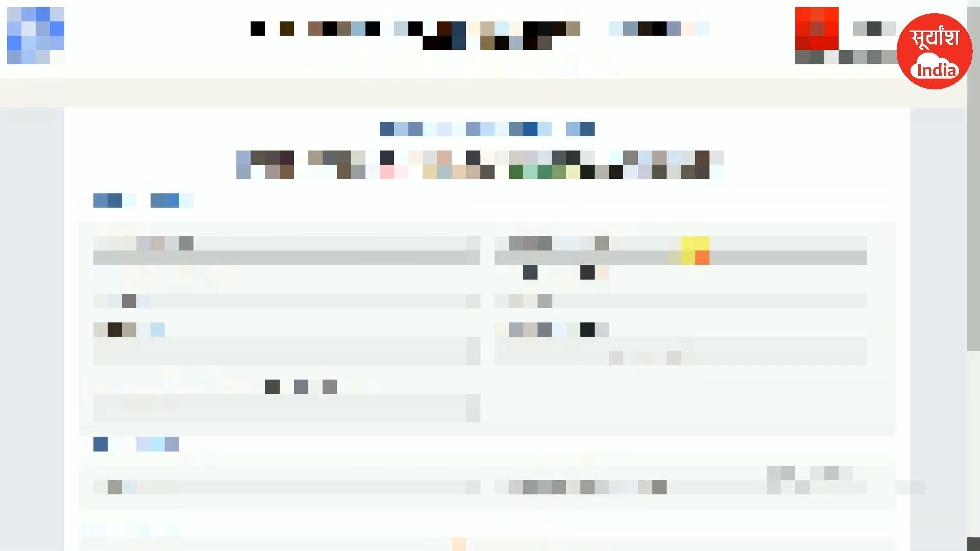
scroll(695, 250, "down", 3)
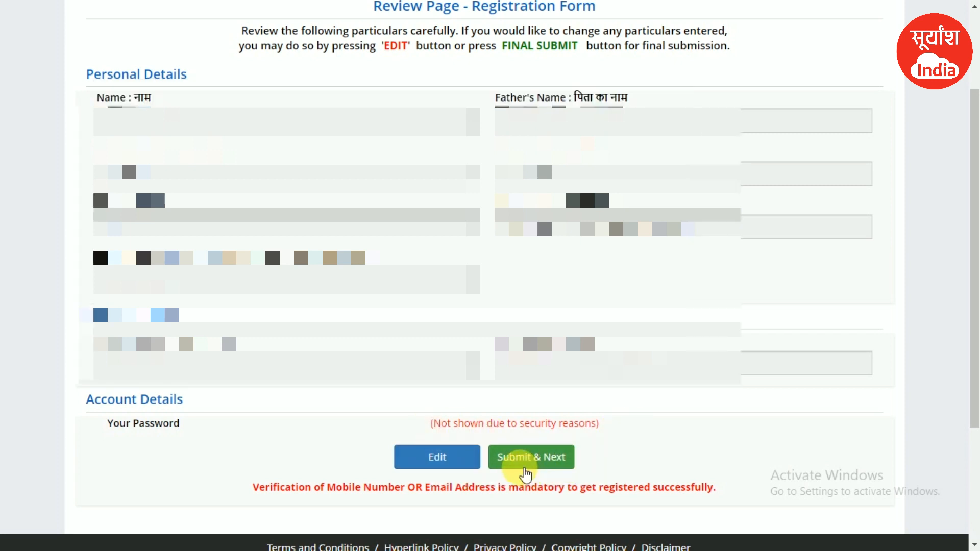
left_click(539, 462)
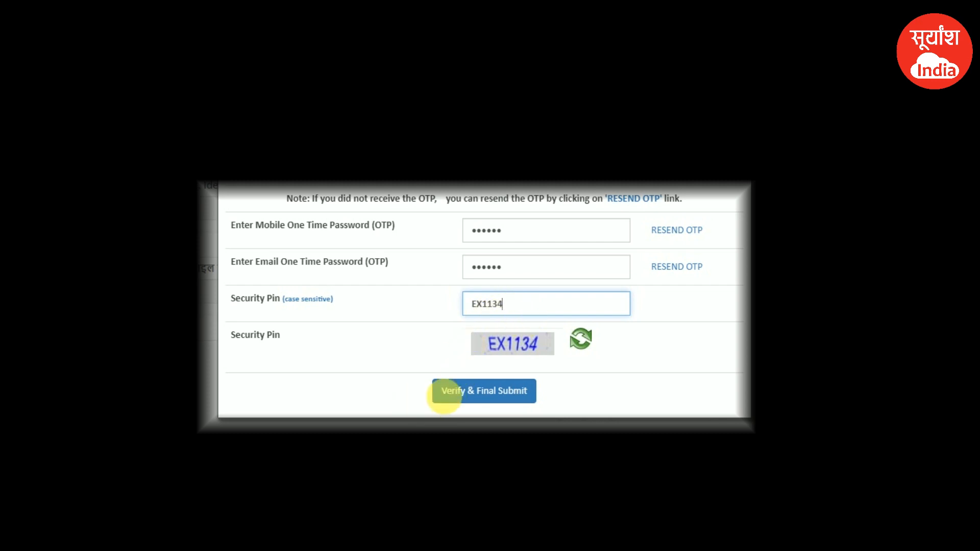
- Open Application Progress Status and check the Completed Registration Form row
left_click(510, 392)
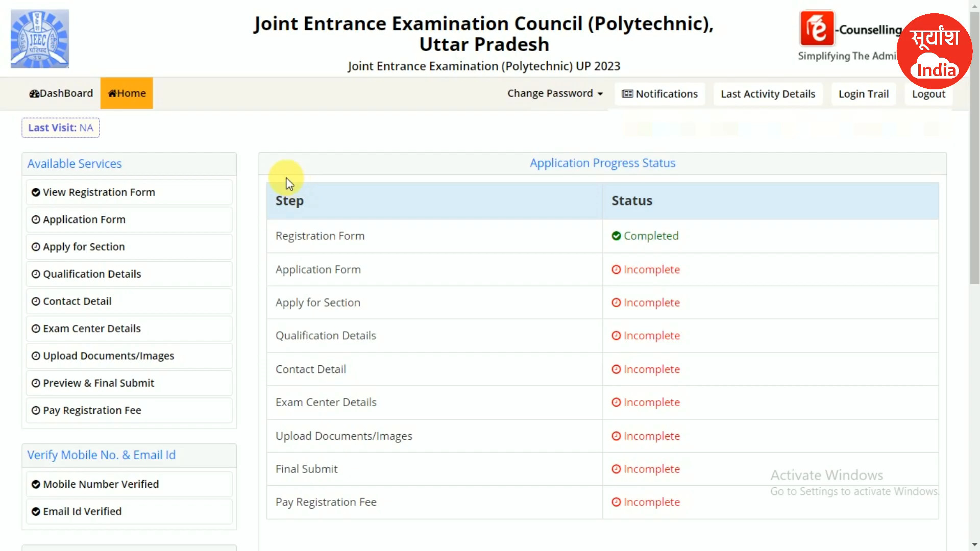
left_click_drag(274, 234, 680, 233)
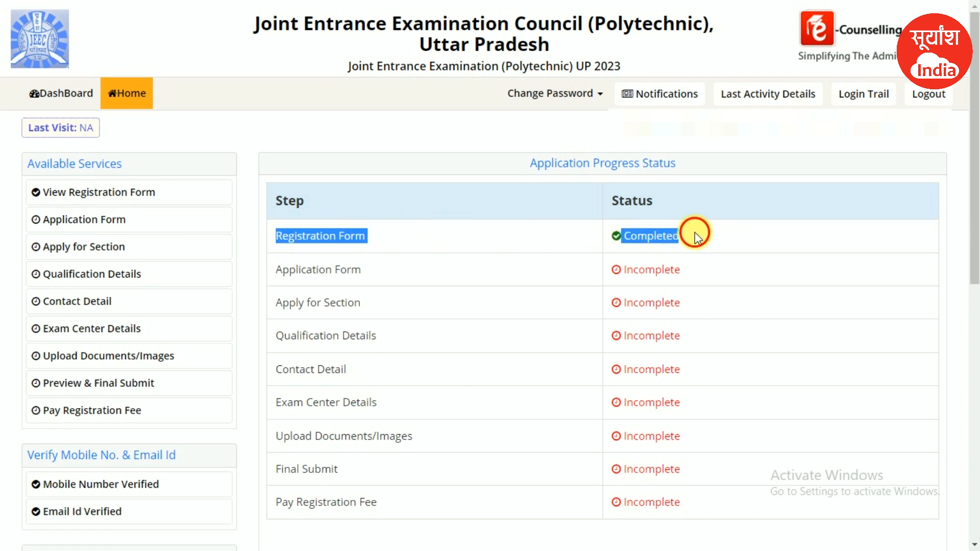
left_click(695, 236)
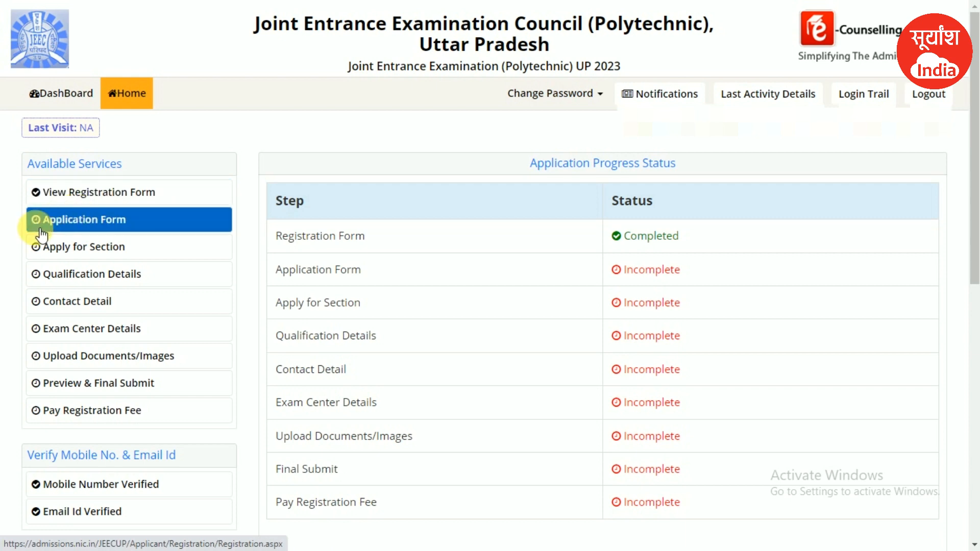
- Open the Application Form and keep Nationality as Indian
left_click(97, 229)
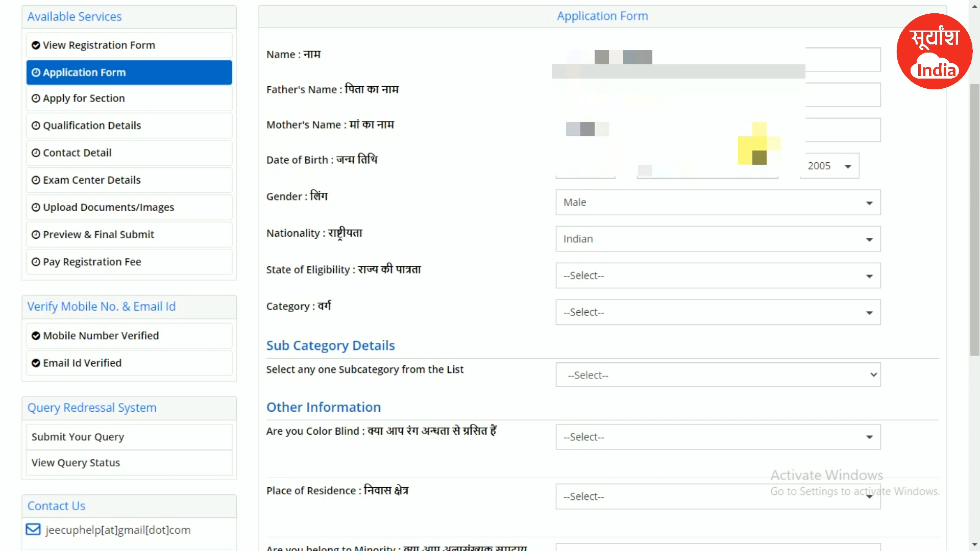
left_click(690, 155)
left_click(688, 156)
left_click(688, 156)
left_click(688, 97)
left_click(688, 71)
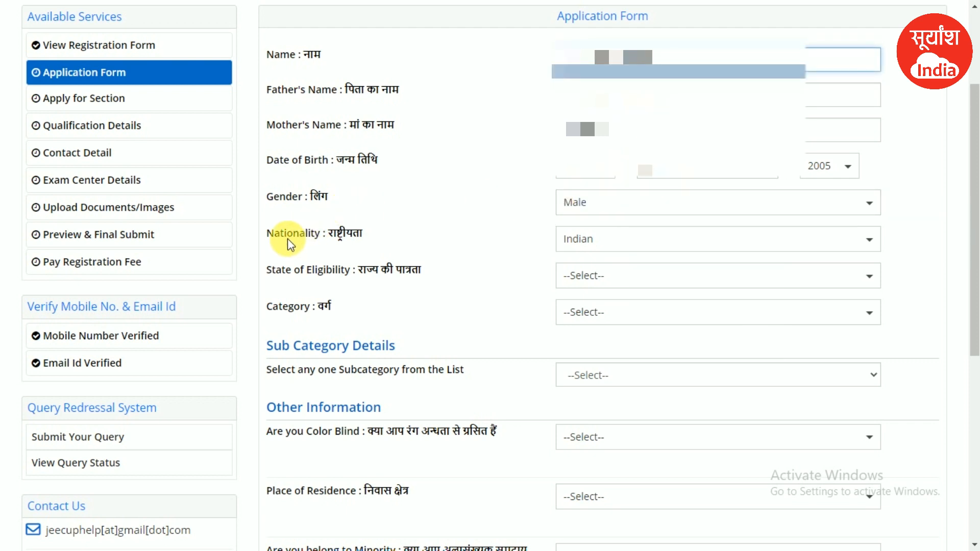
left_click_drag(274, 234, 352, 232)
left_click(617, 245)
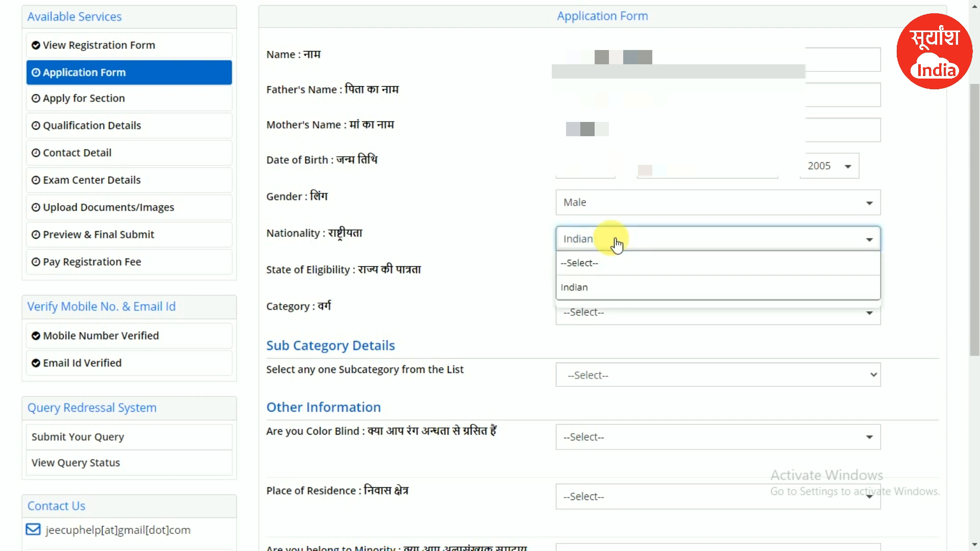
left_click(616, 246)
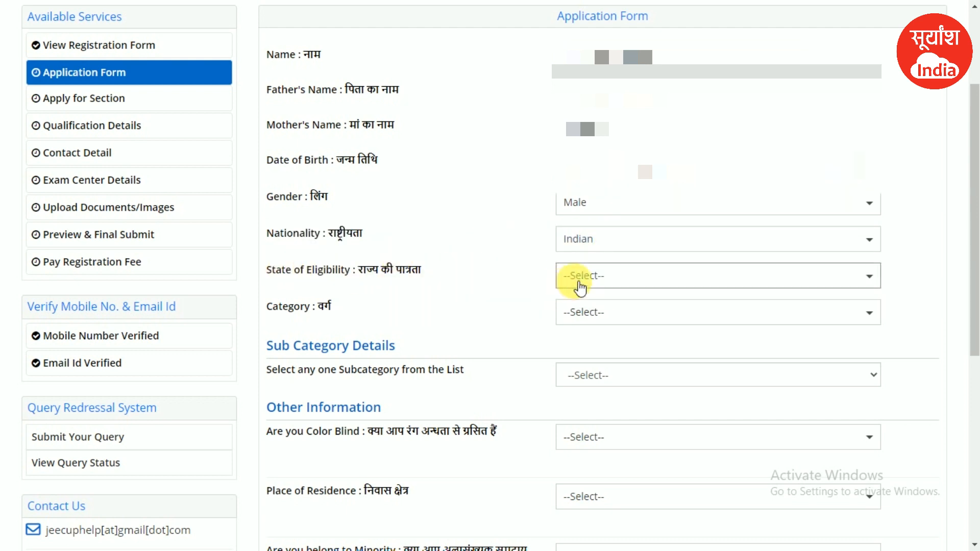
- Set State of Eligibility to Domicile of U.P. and Category to General
left_click(582, 282)
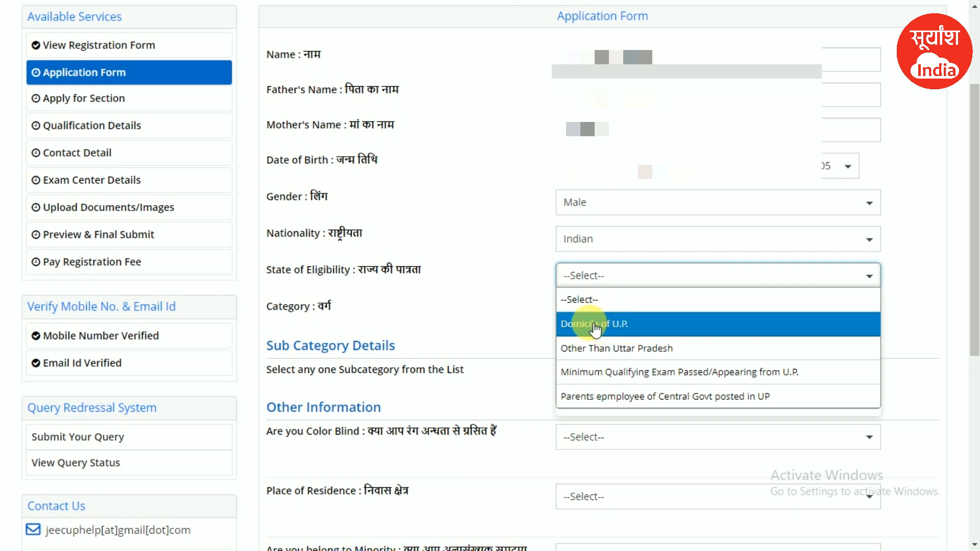
left_click(610, 328)
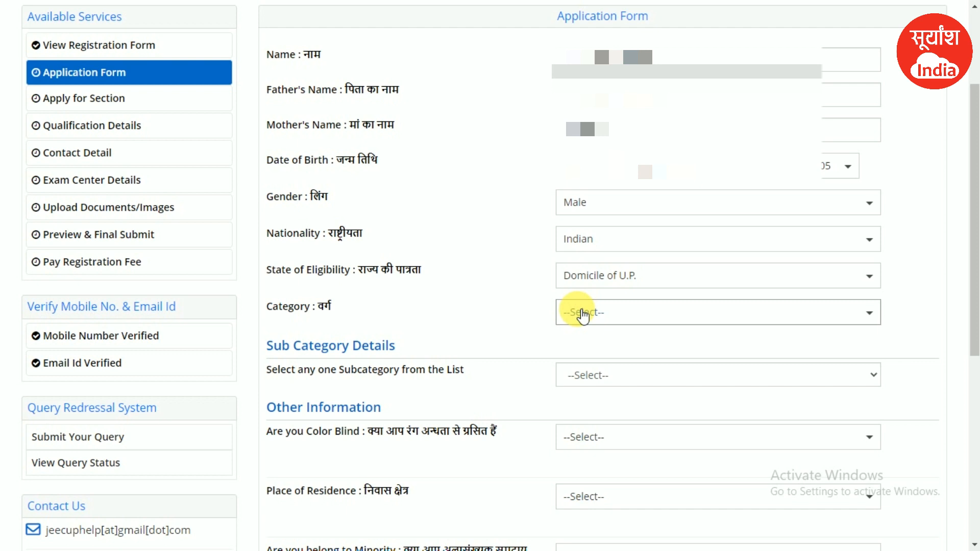
left_click(582, 317)
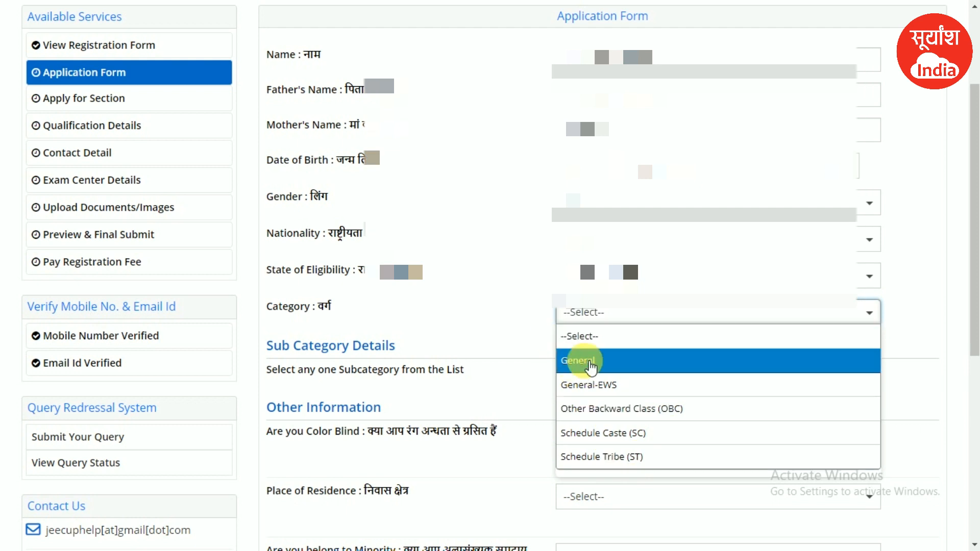
left_click(579, 360)
- Set the subcategory to Not Applicable instead of Physically Handicapped
left_click_drag(974, 156, 973, 309)
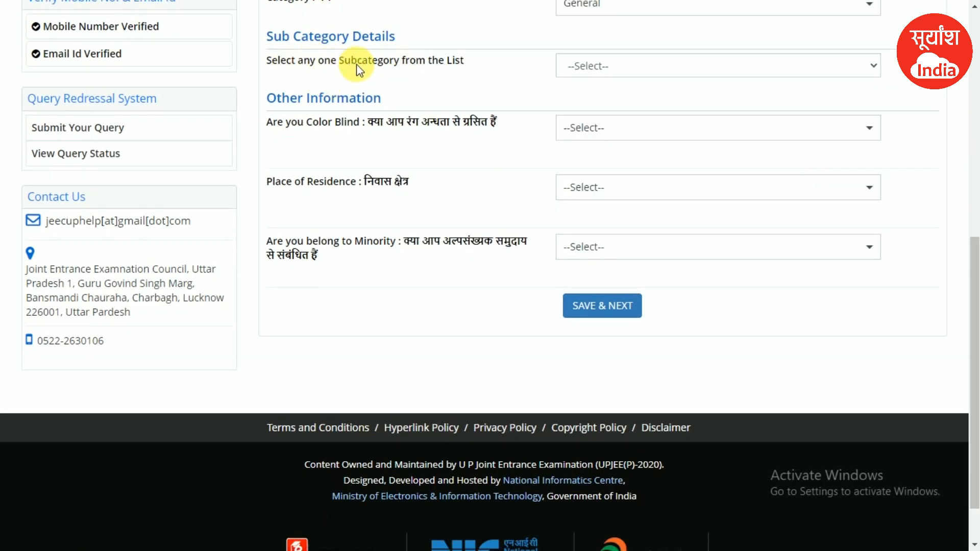
left_click(596, 66)
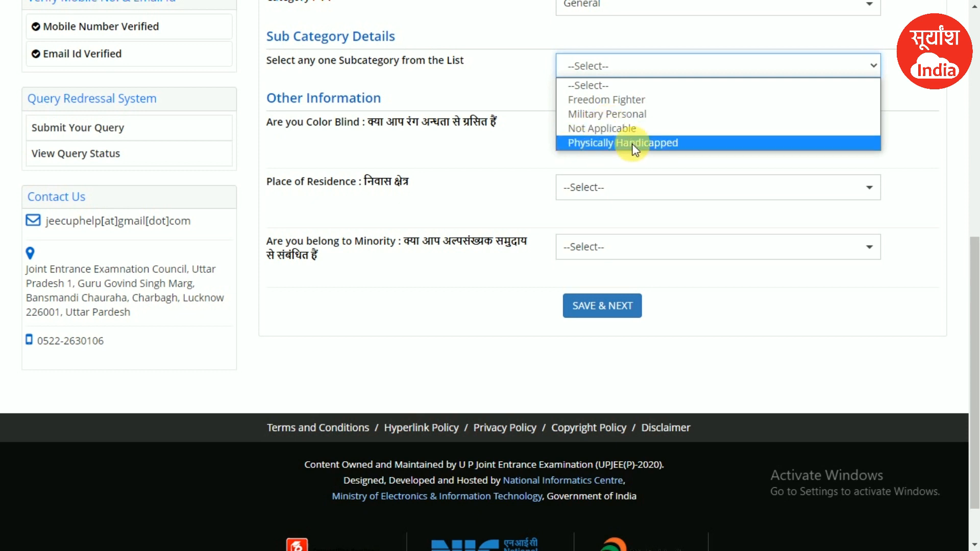
left_click(678, 145)
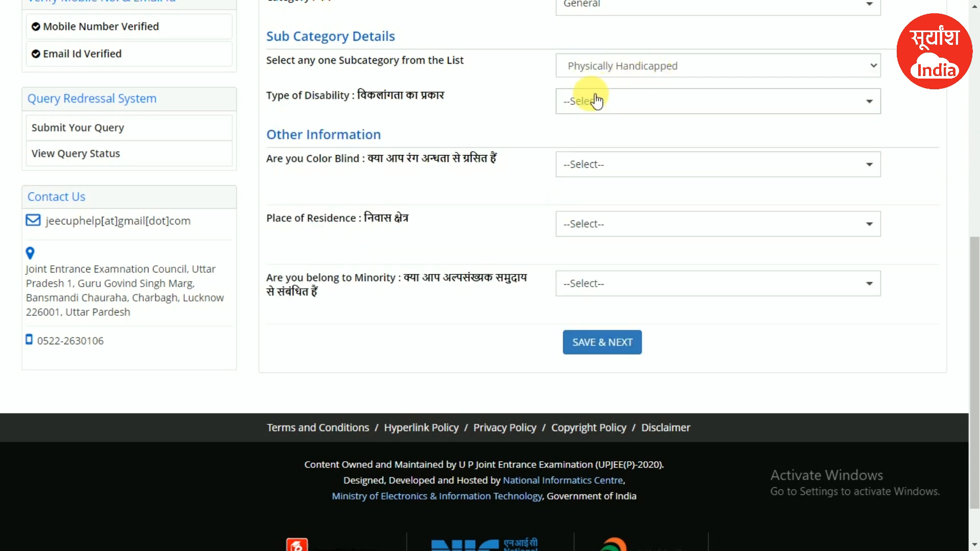
left_click(651, 100)
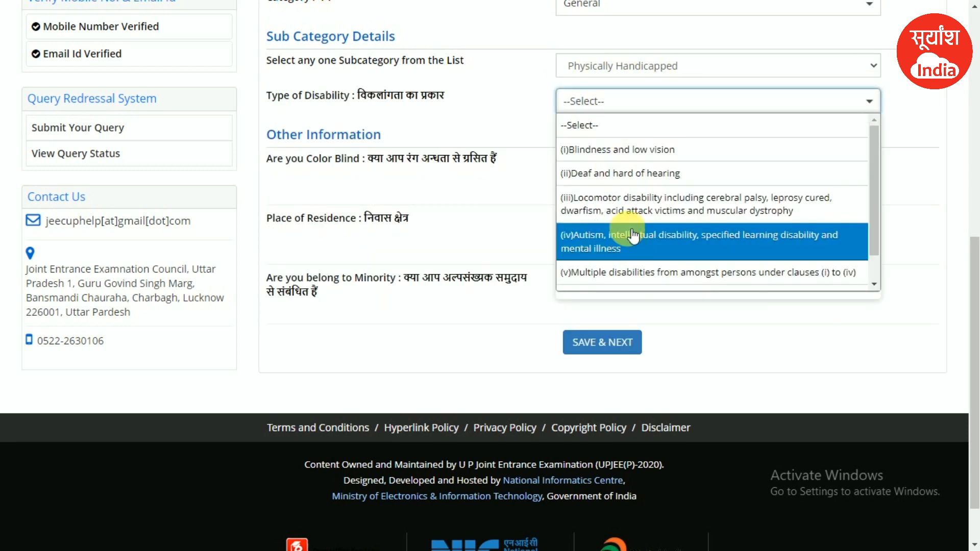
left_click(572, 72)
left_click(572, 72)
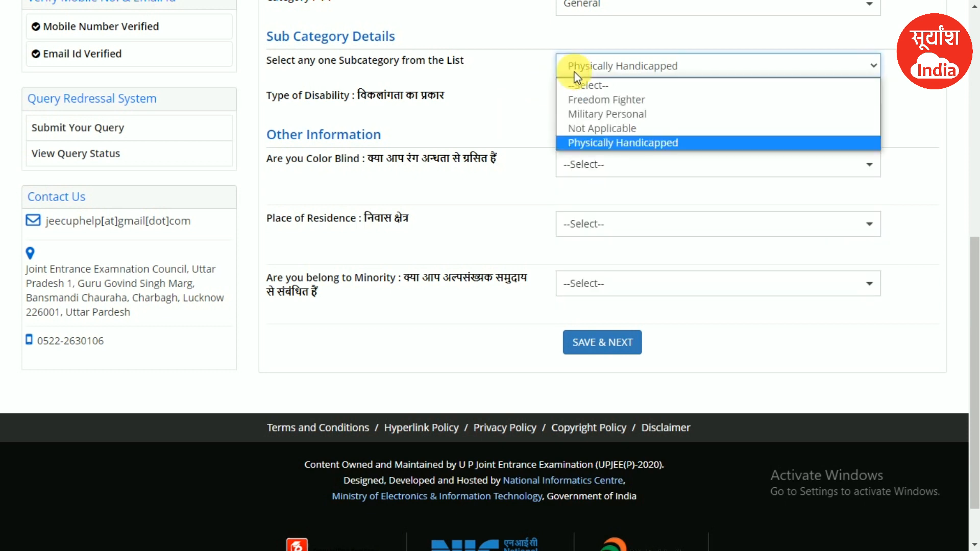
left_click(586, 130)
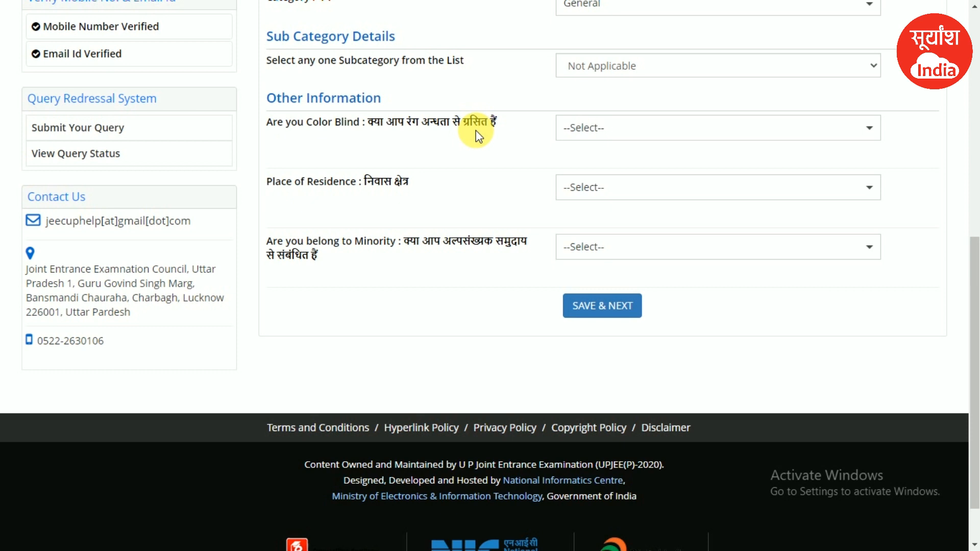
- Answer No to colour blindness and set place of residence to Rural
left_click(580, 126)
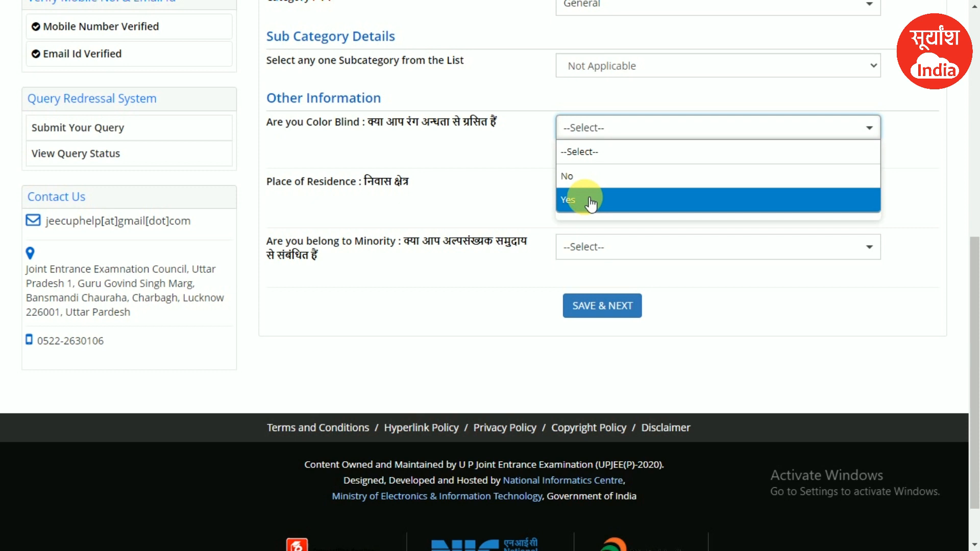
left_click(598, 188)
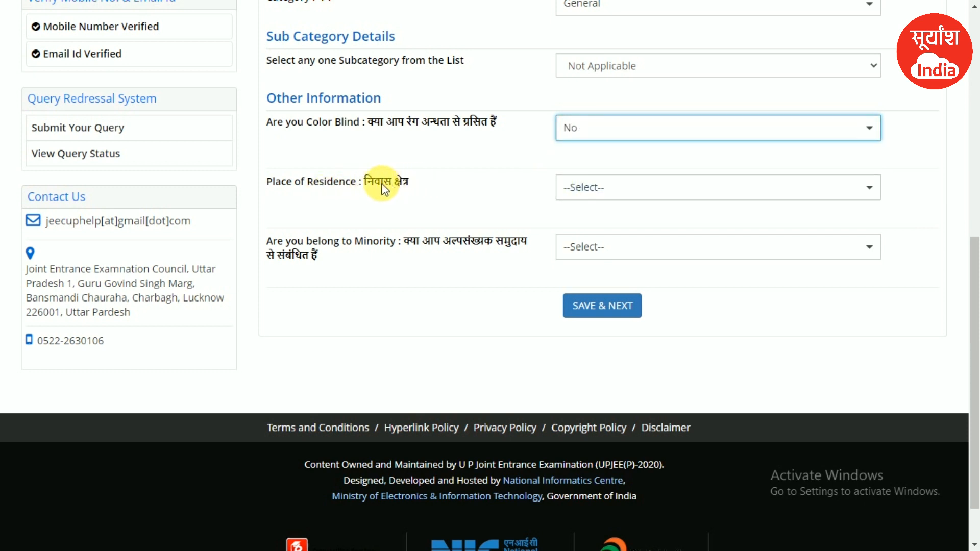
left_click(632, 193)
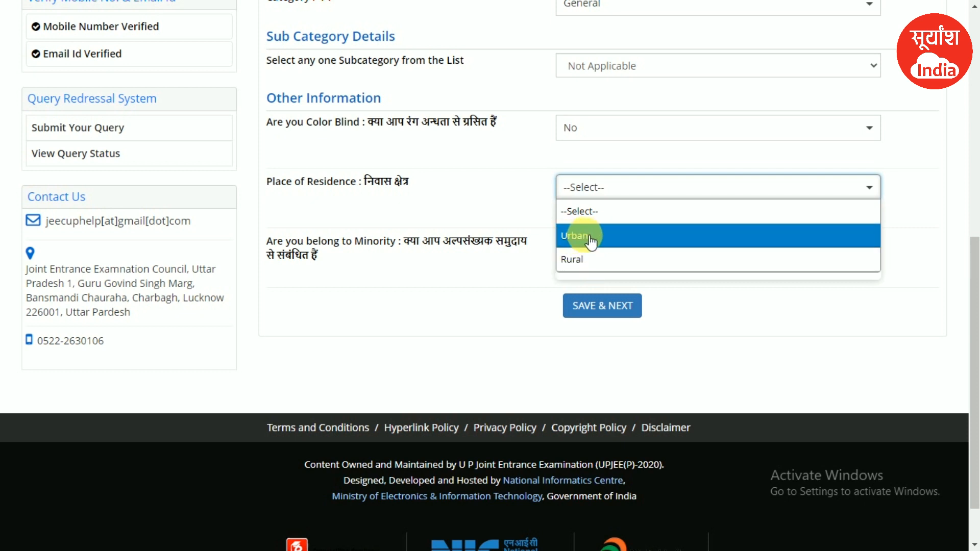
left_click(582, 259)
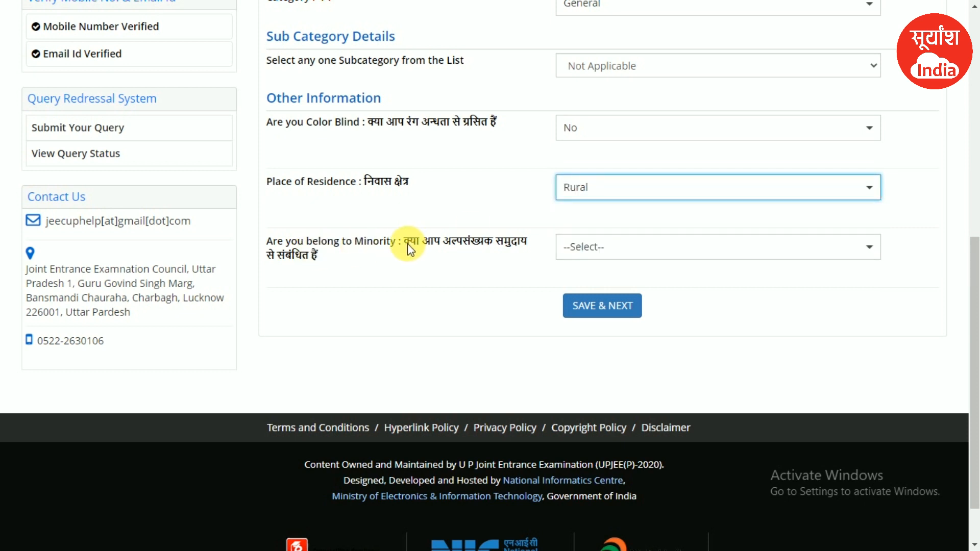
- Answer No to the minority question and save the application form
left_click_drag(407, 243, 524, 249)
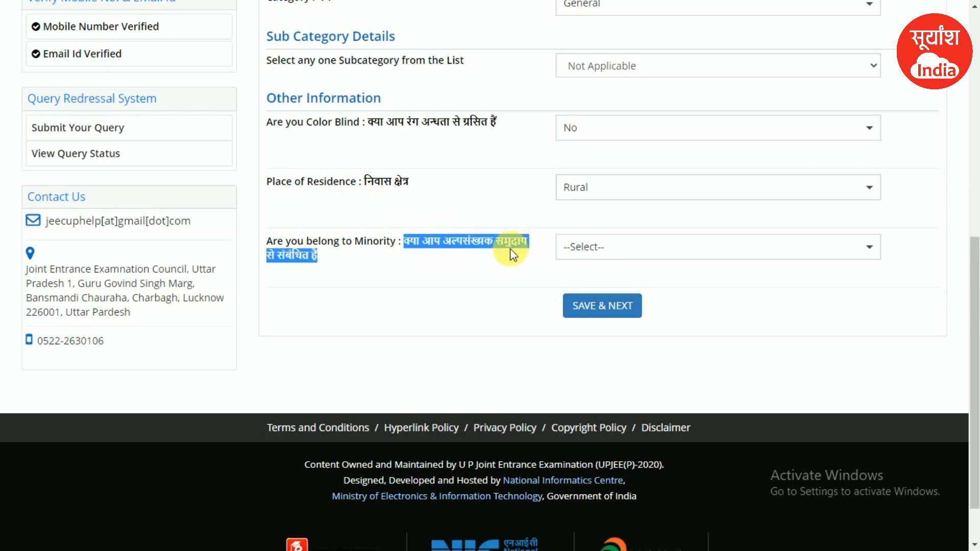
left_click(450, 245)
left_click(449, 245)
left_click(603, 248)
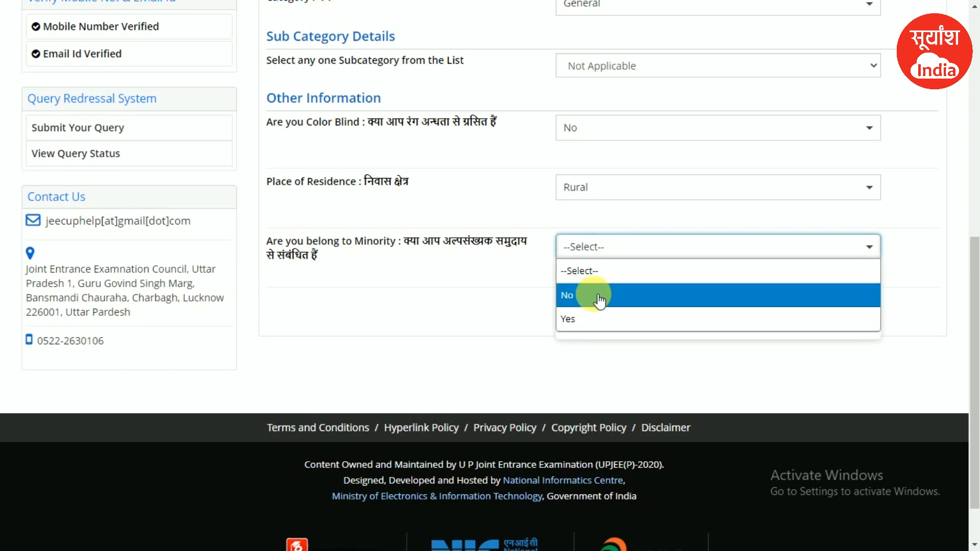
left_click(584, 296)
left_click(596, 309)
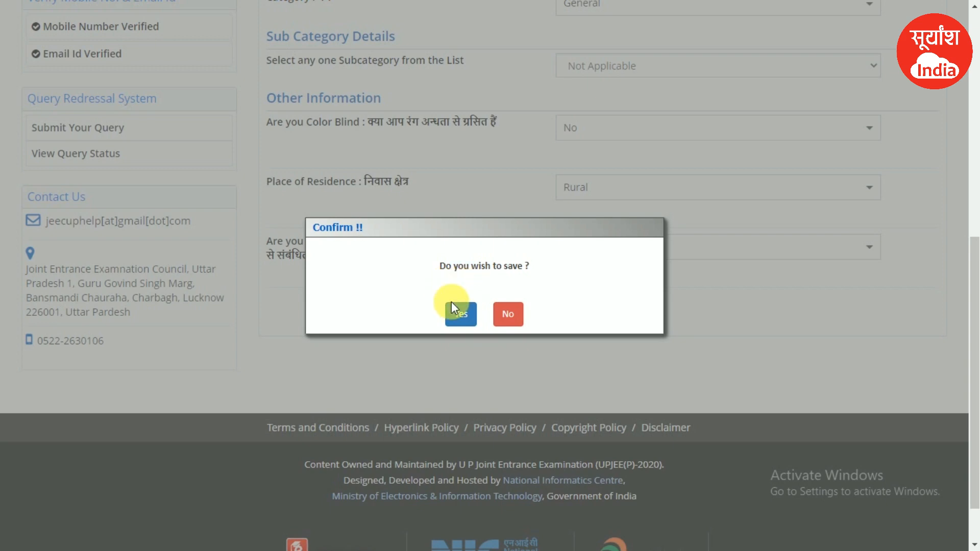
left_click(462, 316)
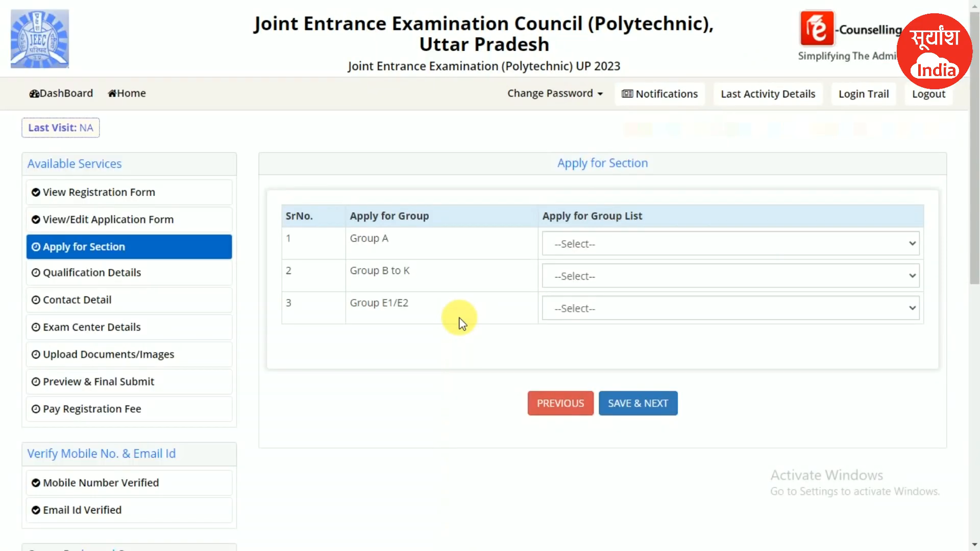
triple_click(394, 246)
left_click(395, 248)
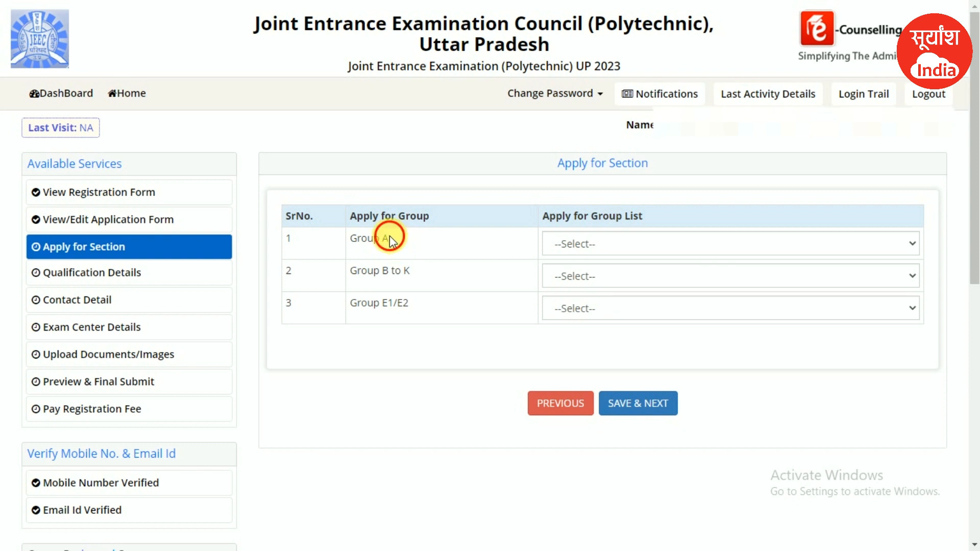
triple_click(390, 238)
left_click(357, 239)
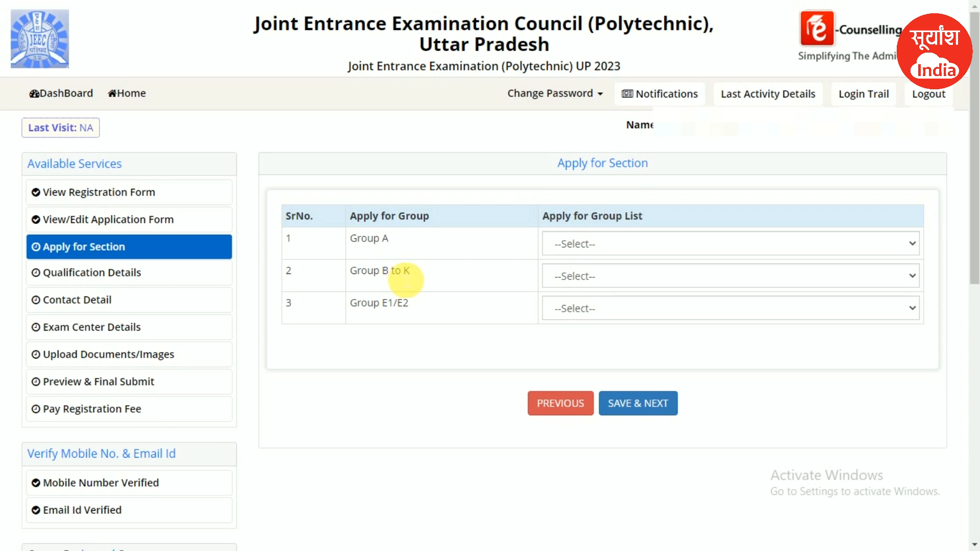
left_click_drag(410, 276, 390, 279)
scroll(238, 237, "up", 1)
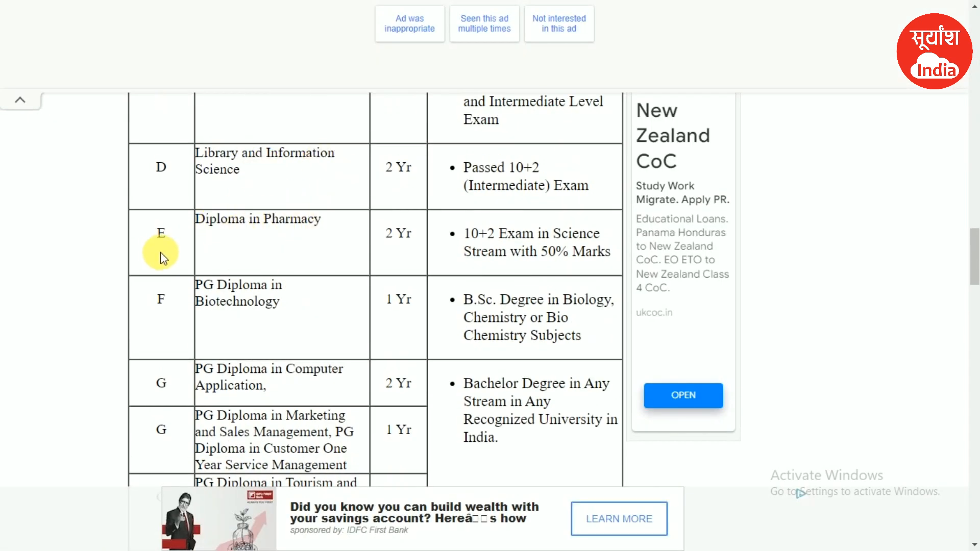
double_click(160, 234)
scroll(265, 241, "up", 5)
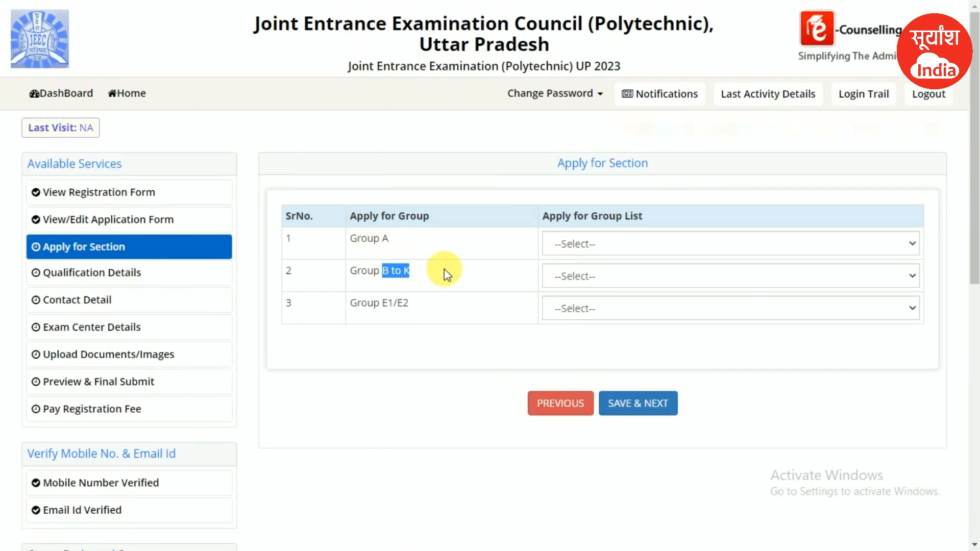
left_click(444, 268)
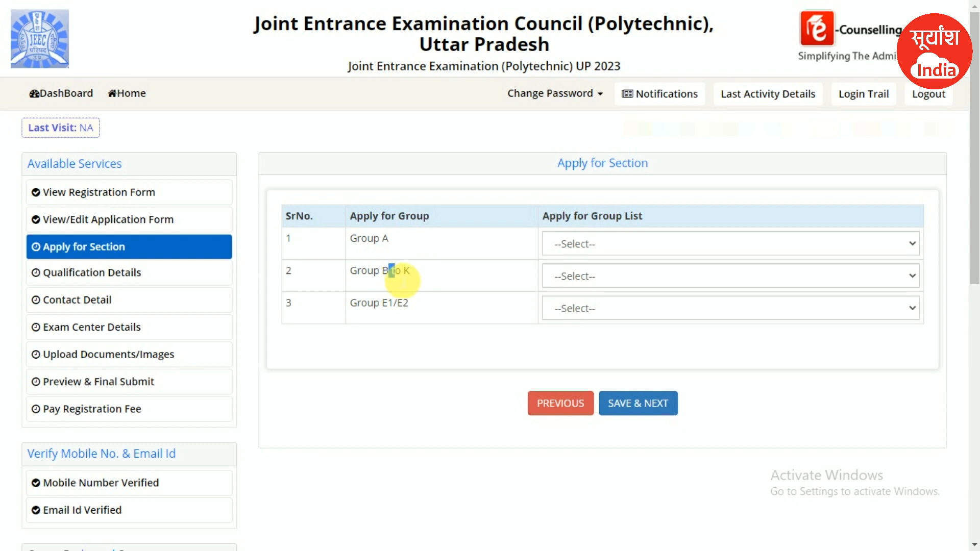
- Try Group C and Group E1 (Bio), clear the Group B–K choice, and apply for Group A
left_click(554, 276)
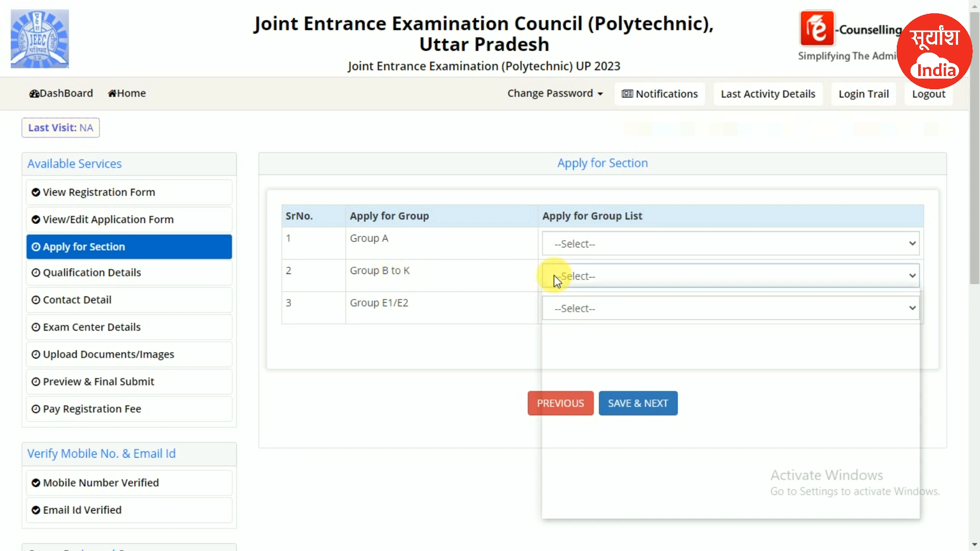
left_click(577, 326)
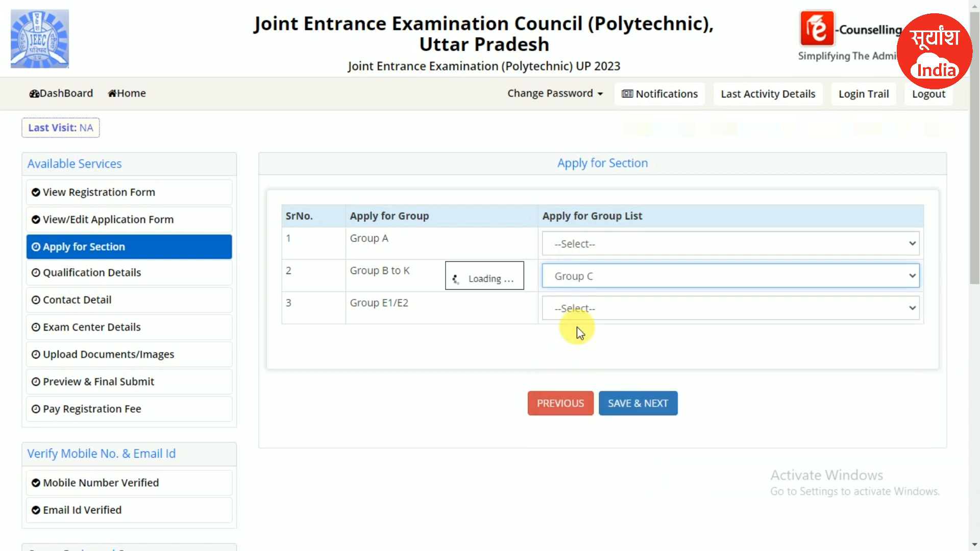
left_click(574, 284)
left_click(575, 296)
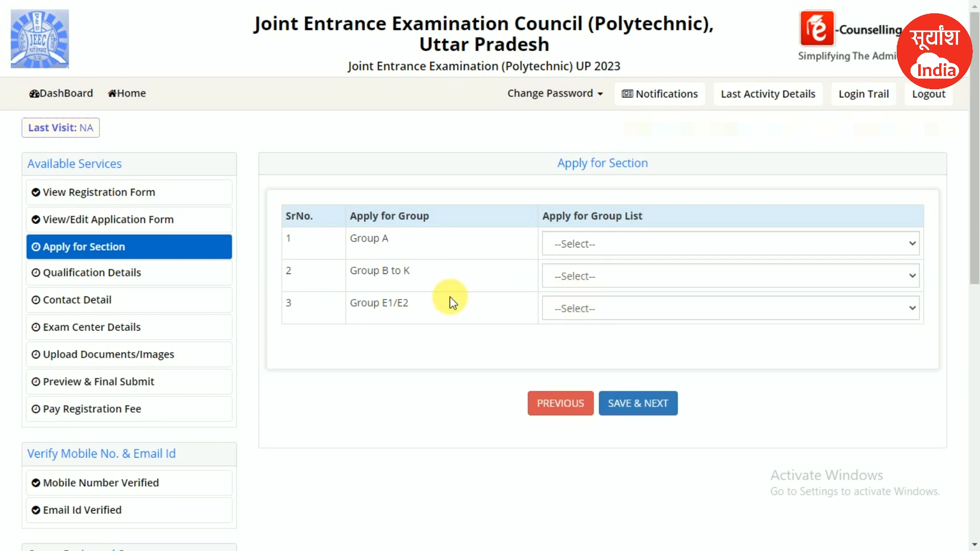
left_click(564, 308)
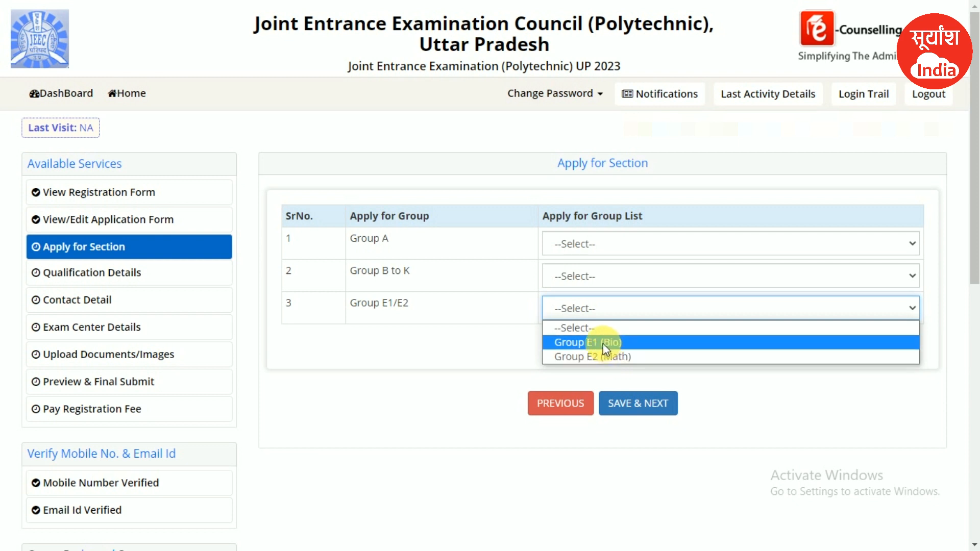
left_click(606, 343)
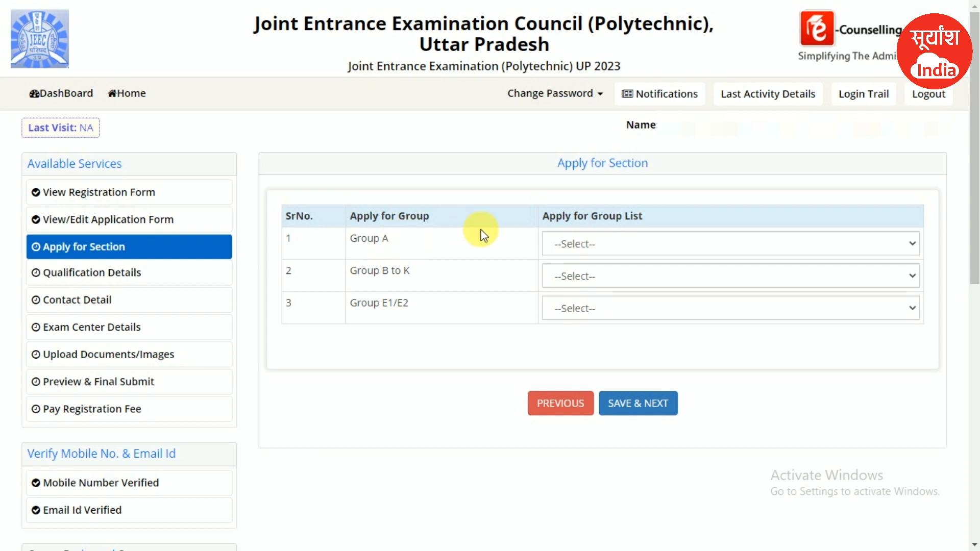
left_click(578, 242)
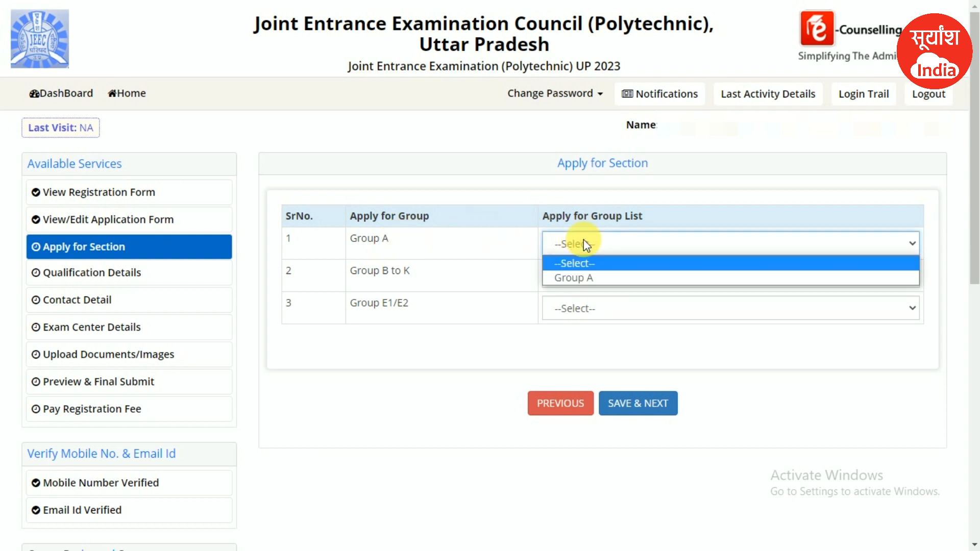
left_click(568, 280)
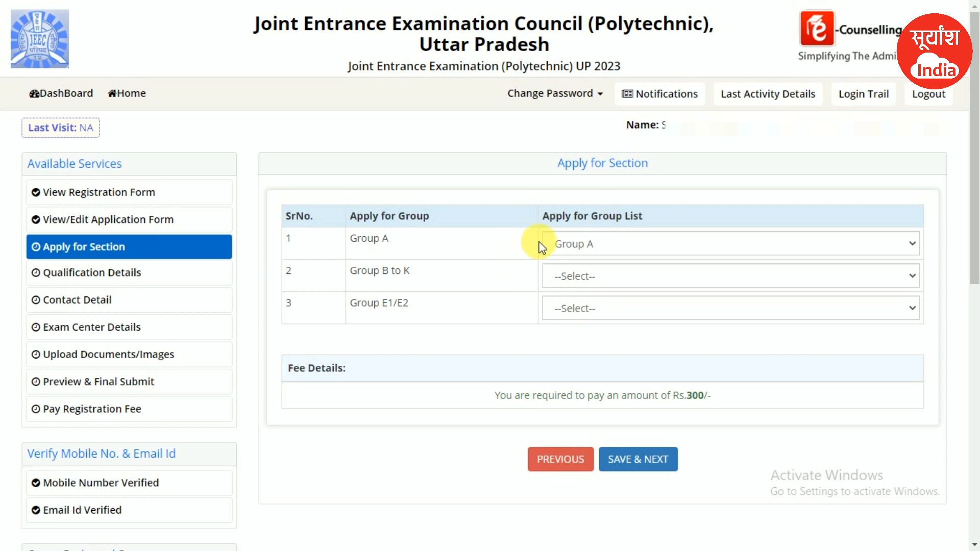
- Add Group C and Group E1 (Bio) to watch the fee rise from Rs.300 to Rs.600 and Rs.900
left_click_drag(708, 396, 689, 398)
left_click(689, 397)
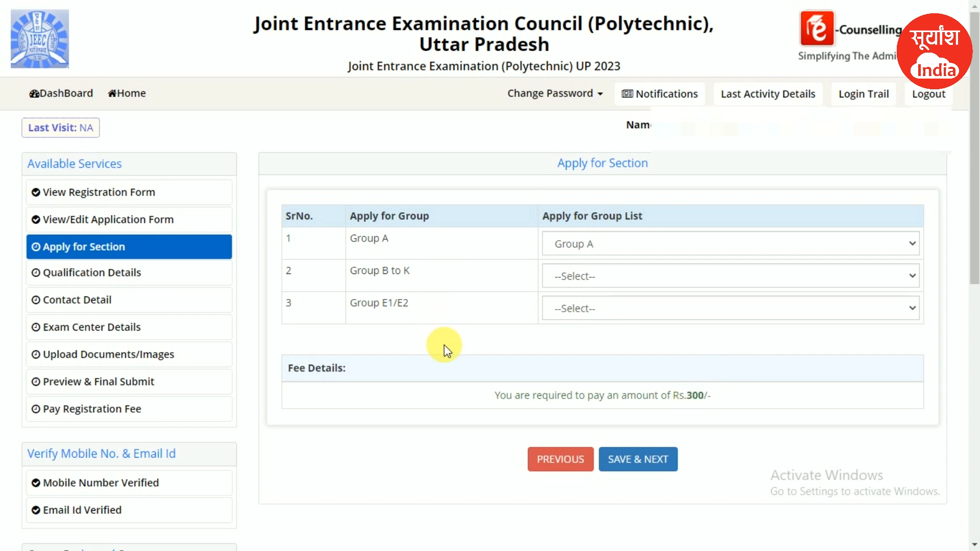
left_click(592, 276)
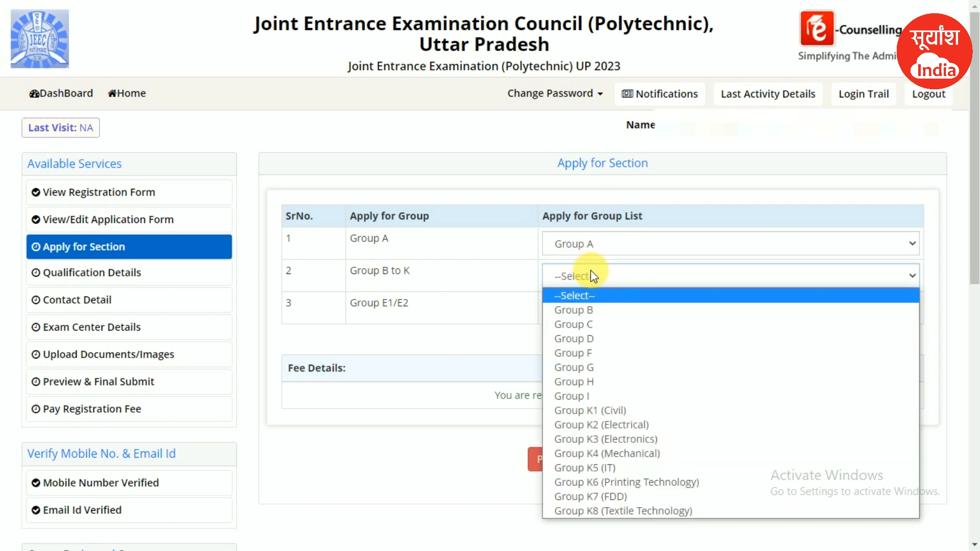
left_click(597, 324)
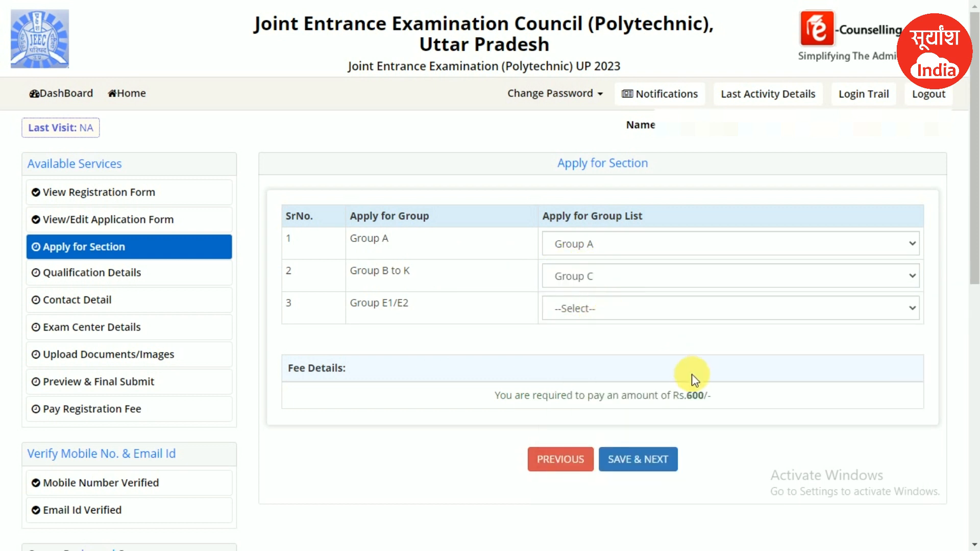
left_click_drag(693, 396, 709, 404)
left_click(610, 333)
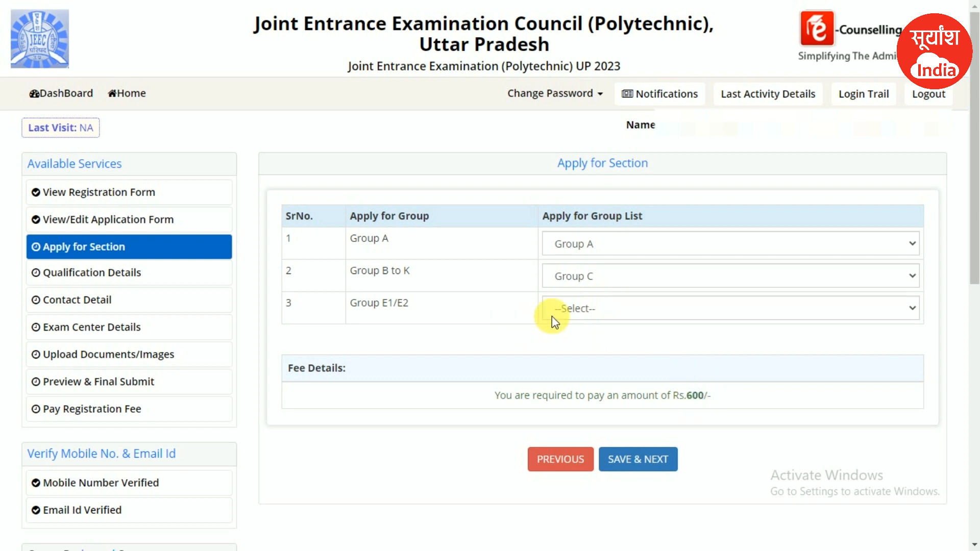
left_click(586, 311)
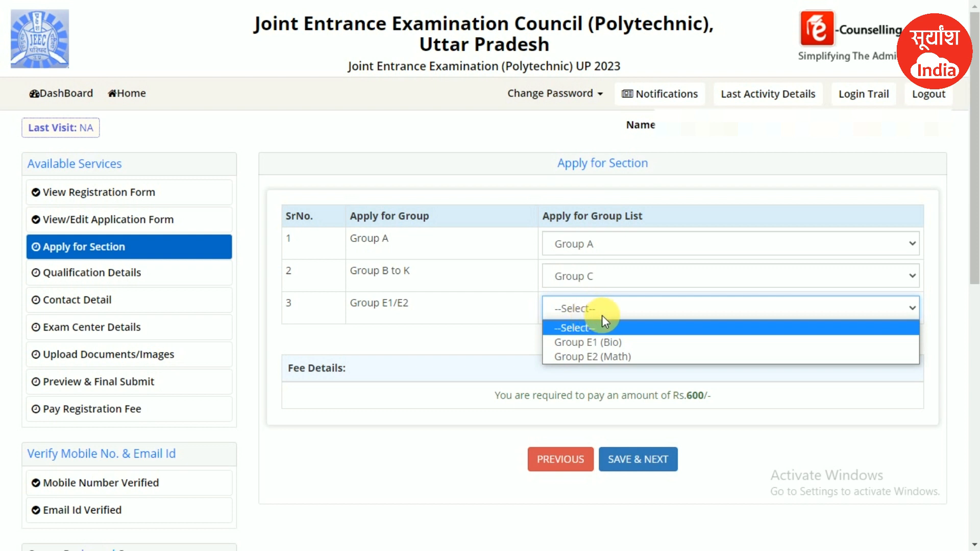
left_click(608, 343)
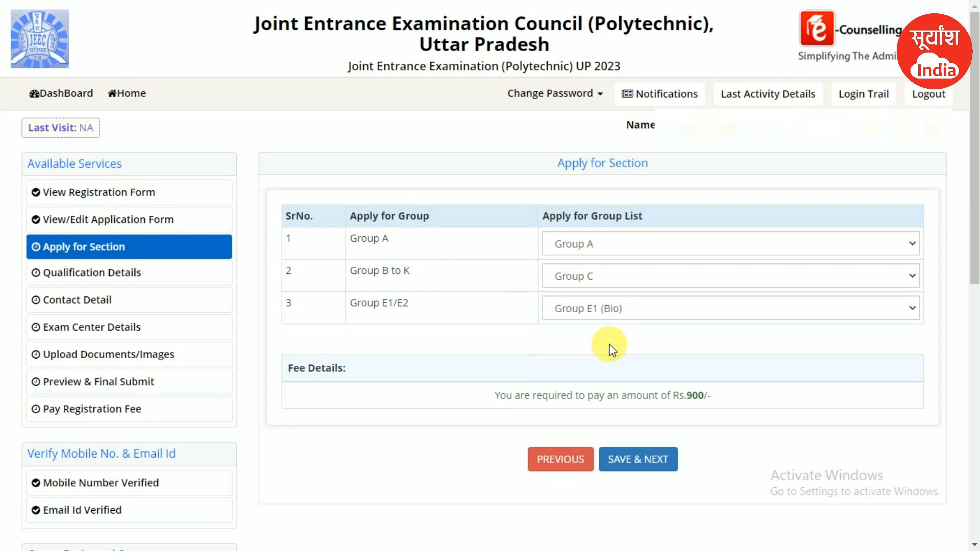
double_click(694, 401)
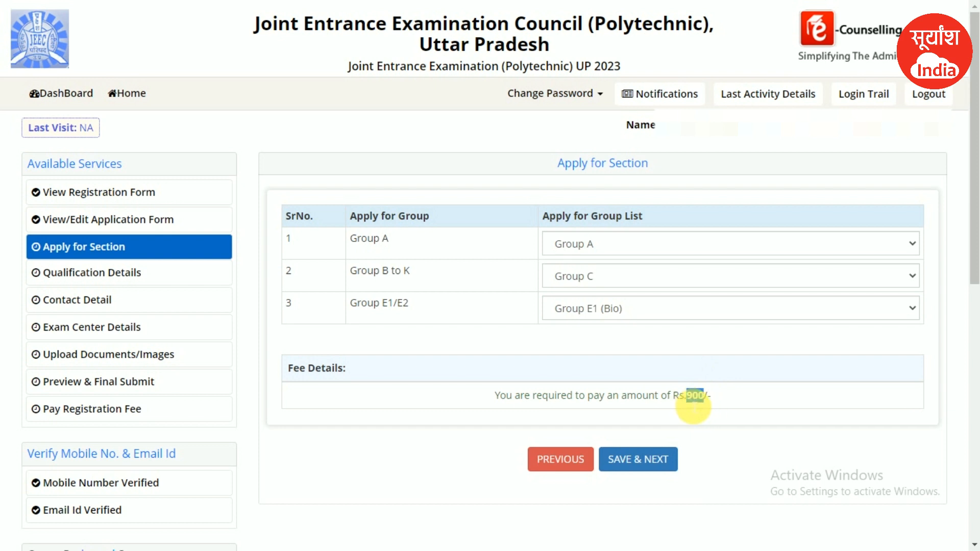
left_click(598, 381)
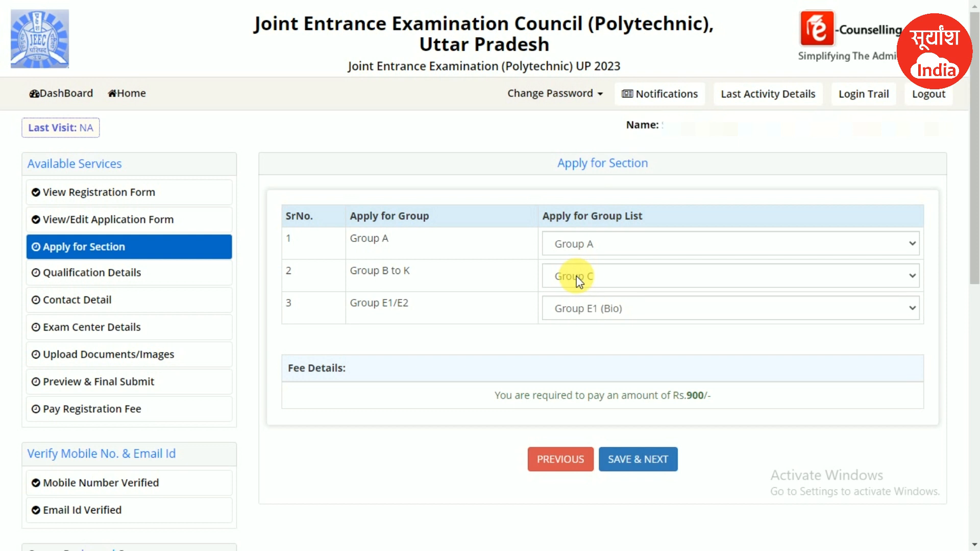
- Check the fee is back to Rs.300, then save and confirm the Group A-only section choice
left_click_drag(710, 398, 694, 402)
left_click(695, 402)
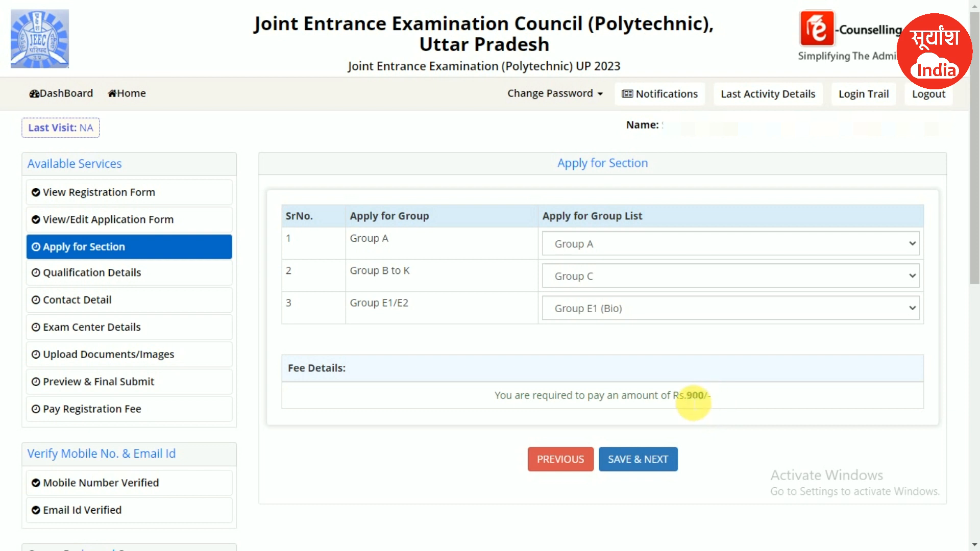
double_click(696, 401)
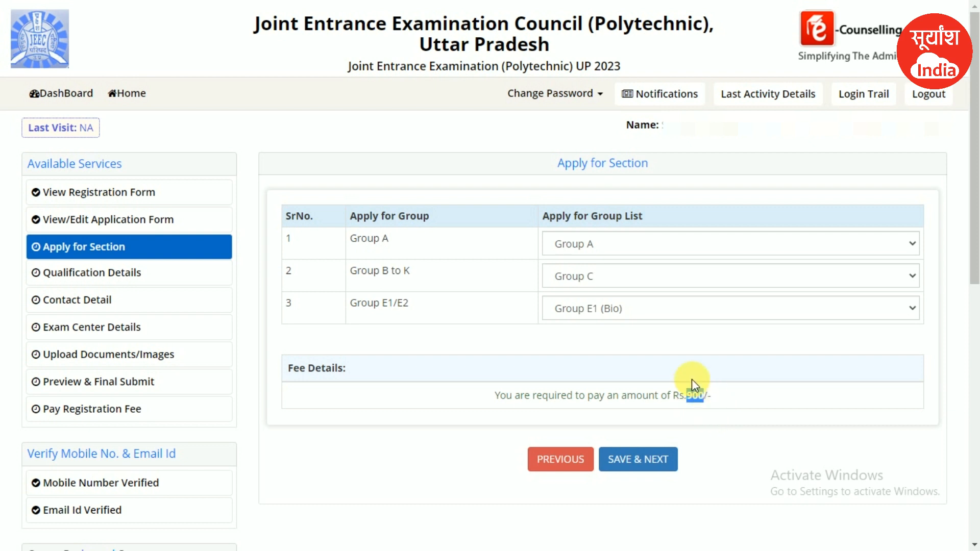
left_click(693, 402)
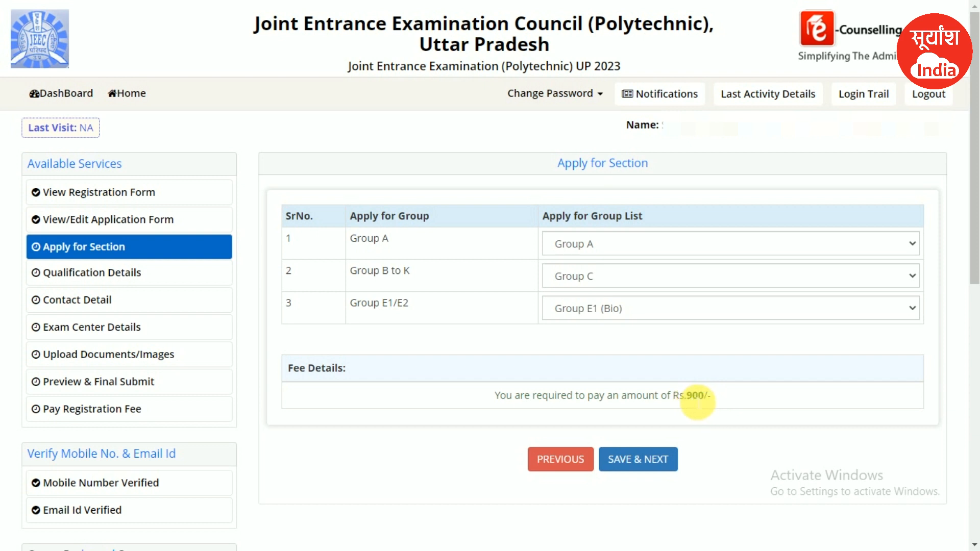
left_click_drag(694, 403, 709, 403)
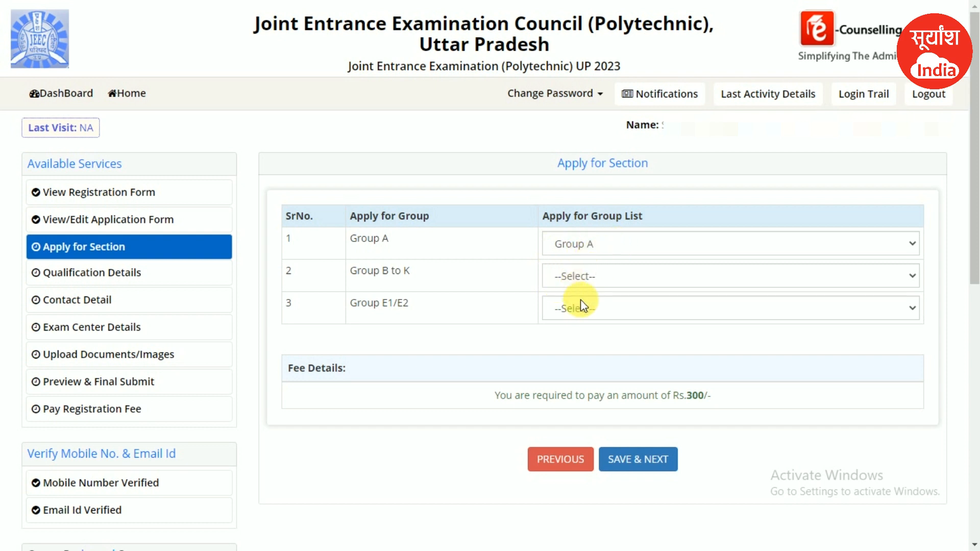
left_click_drag(711, 397, 663, 403)
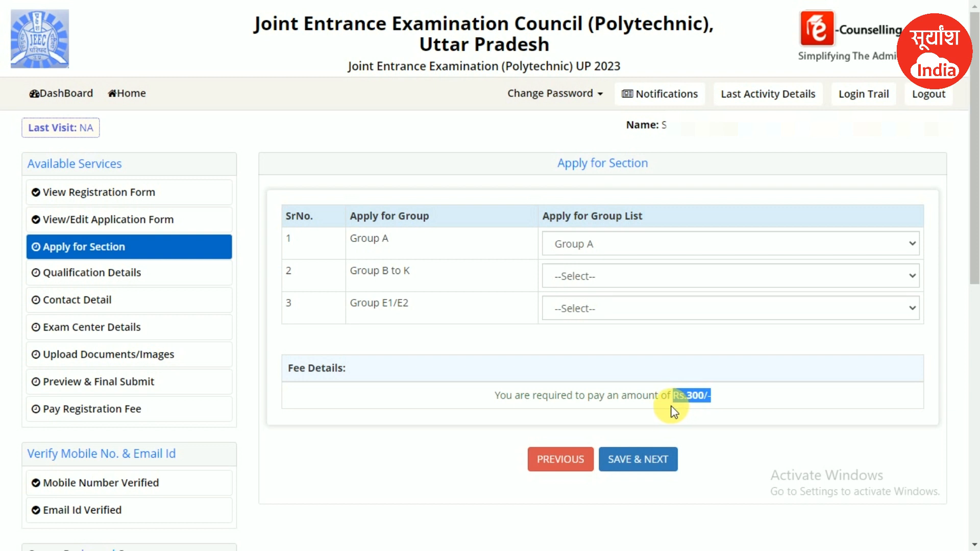
left_click(673, 406)
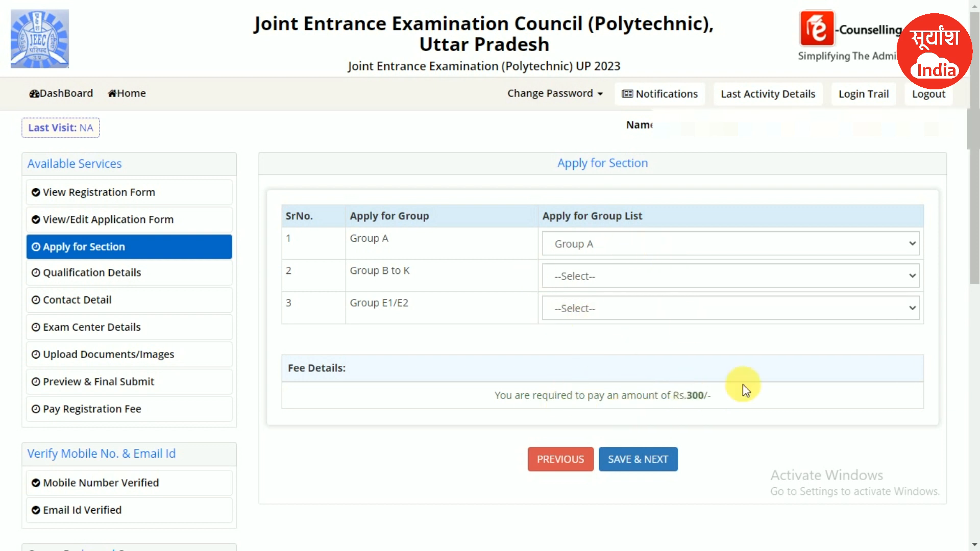
left_click(649, 462)
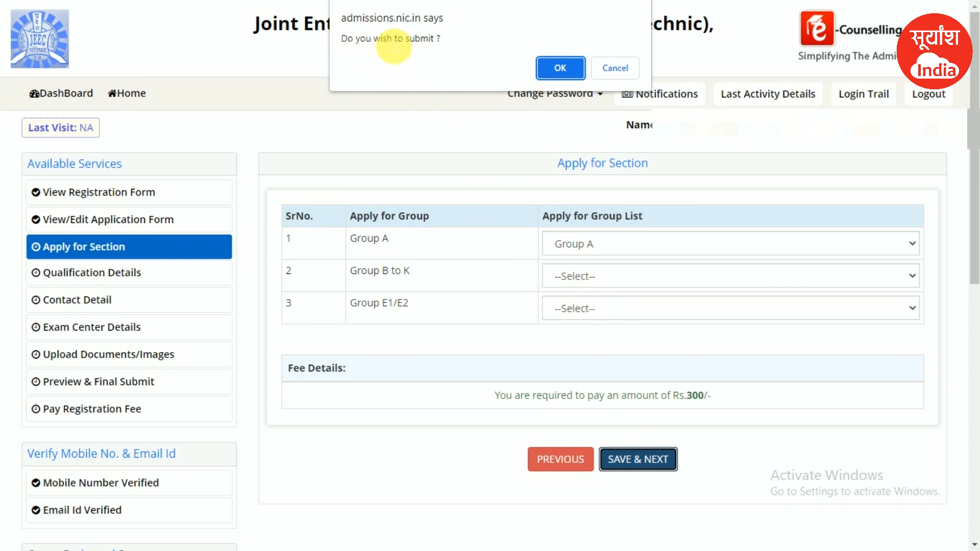
left_click(543, 67)
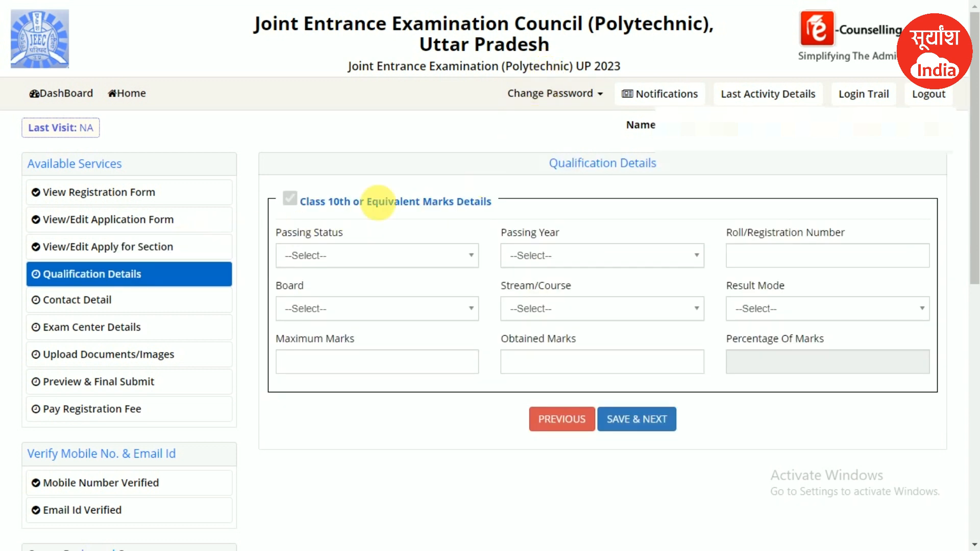
- Set the Class 10th Passing Status to Passed
left_click_drag(547, 164, 667, 164)
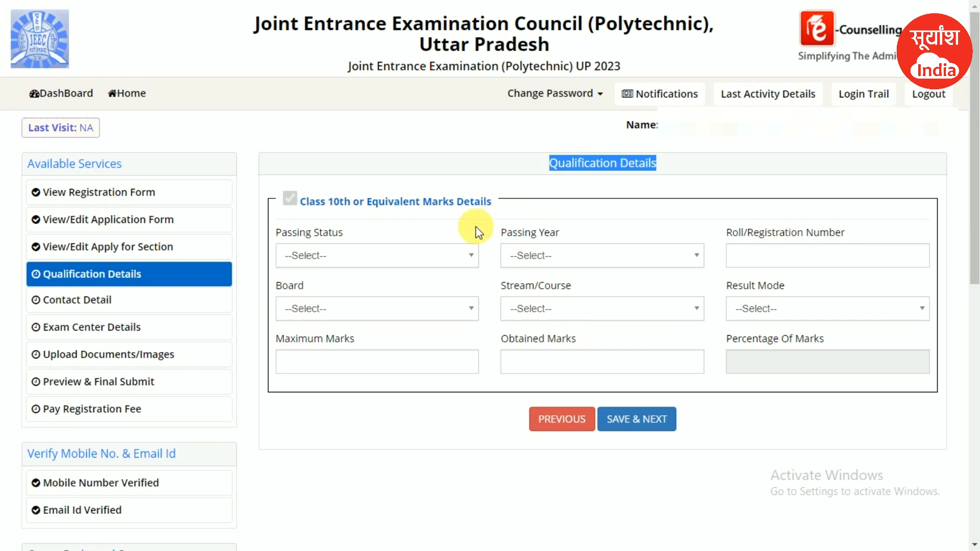
left_click(435, 252)
left_click(336, 223)
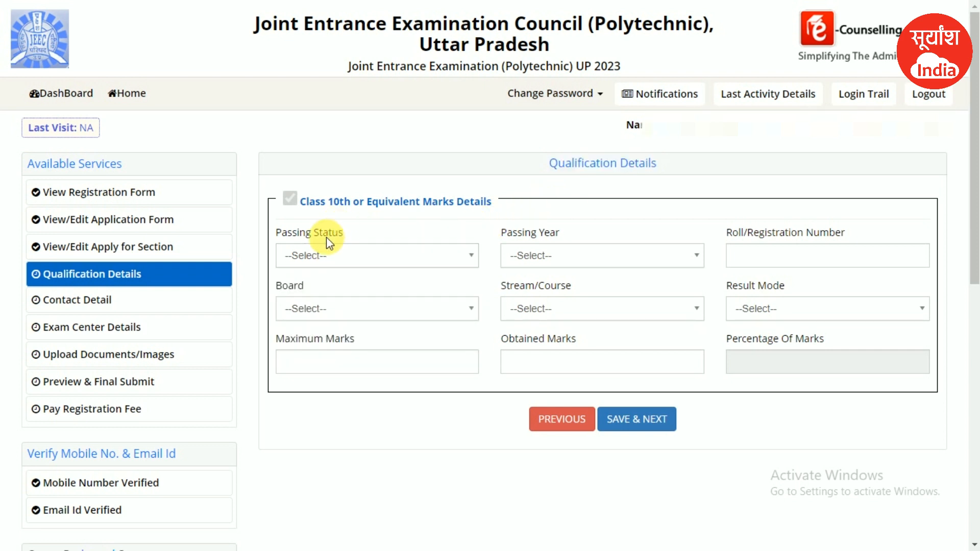
left_click(322, 258)
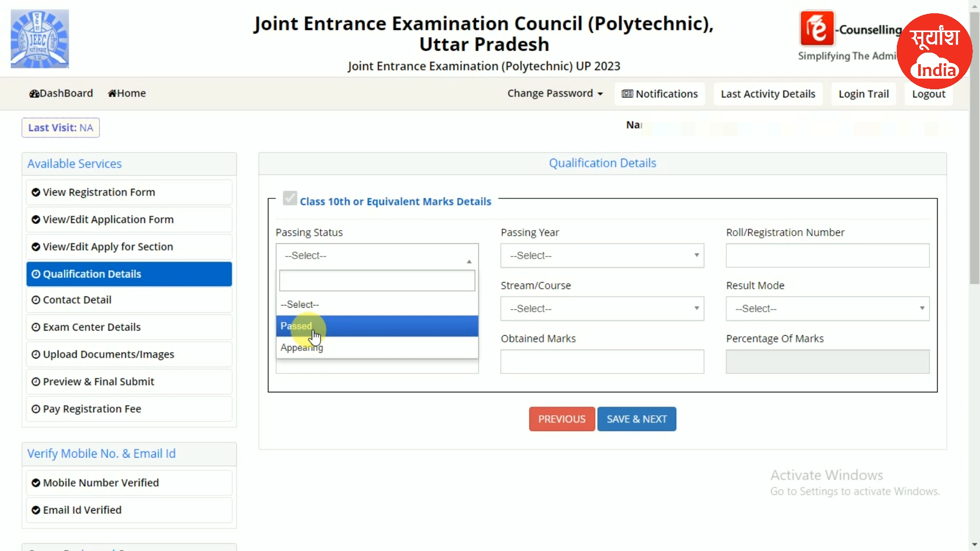
left_click(314, 337)
- Set the Passing Year to 2019 and move to the Roll/Registration Number field
left_click(551, 262)
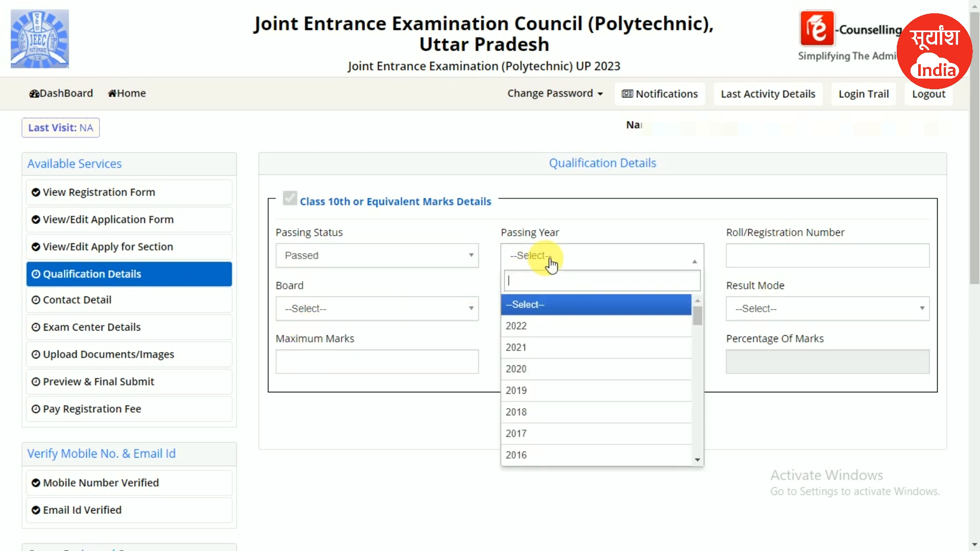
left_click(541, 391)
left_click(590, 261)
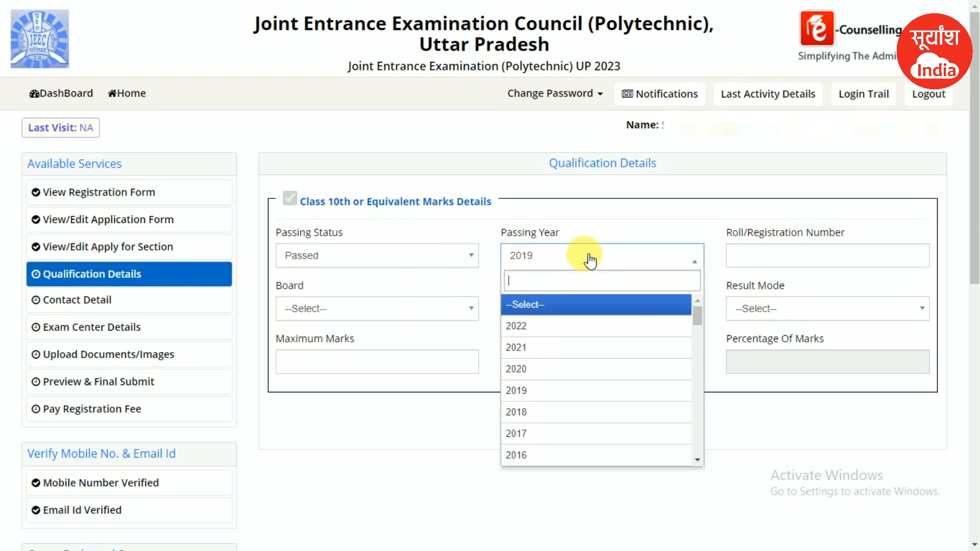
left_click(561, 251)
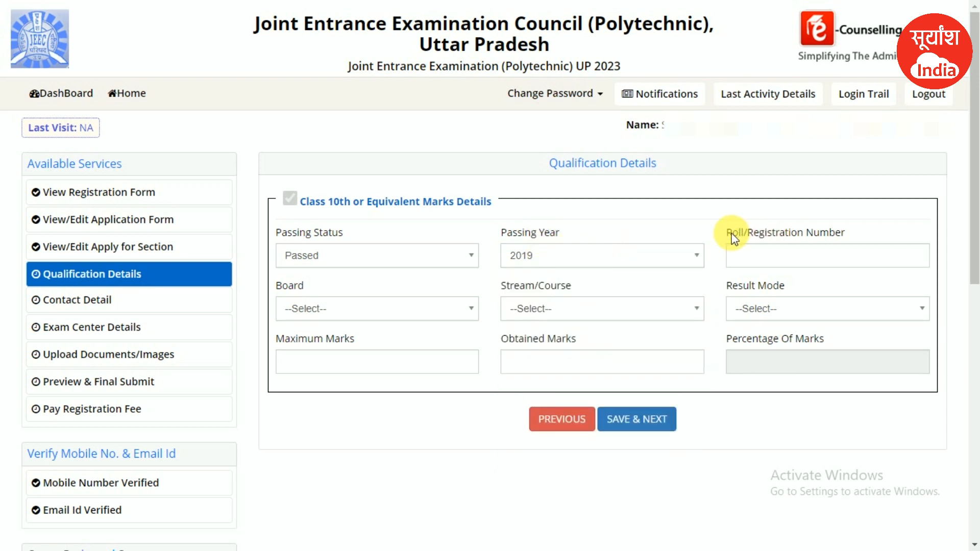
left_click_drag(728, 233, 780, 236)
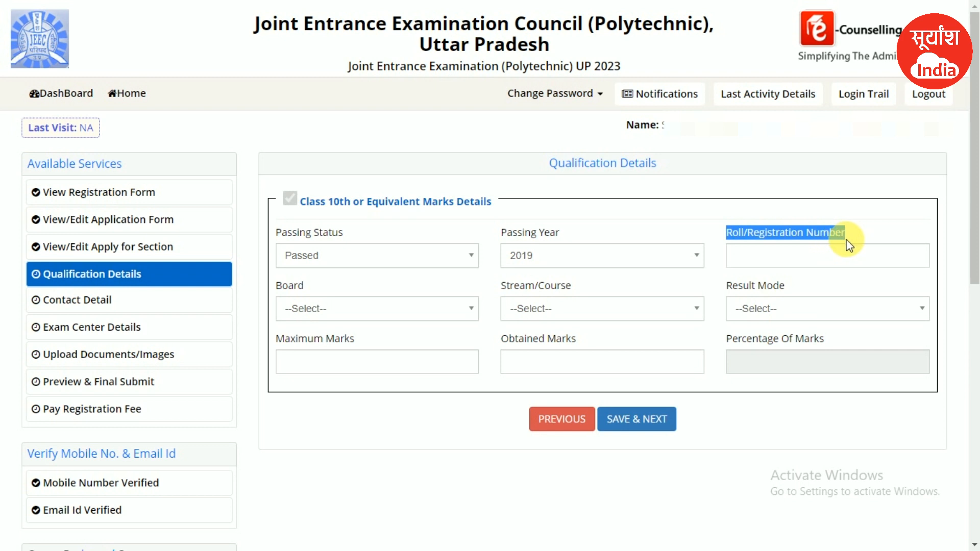
left_click(818, 254)
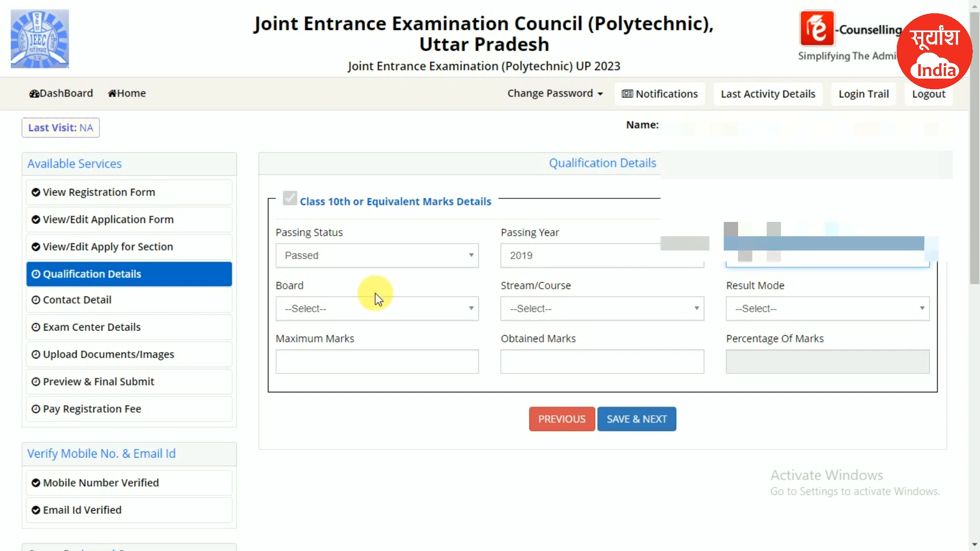
- Search 'uttar' to choose the Uttar Pradesh high school board and set the course to 10th
left_click(335, 314)
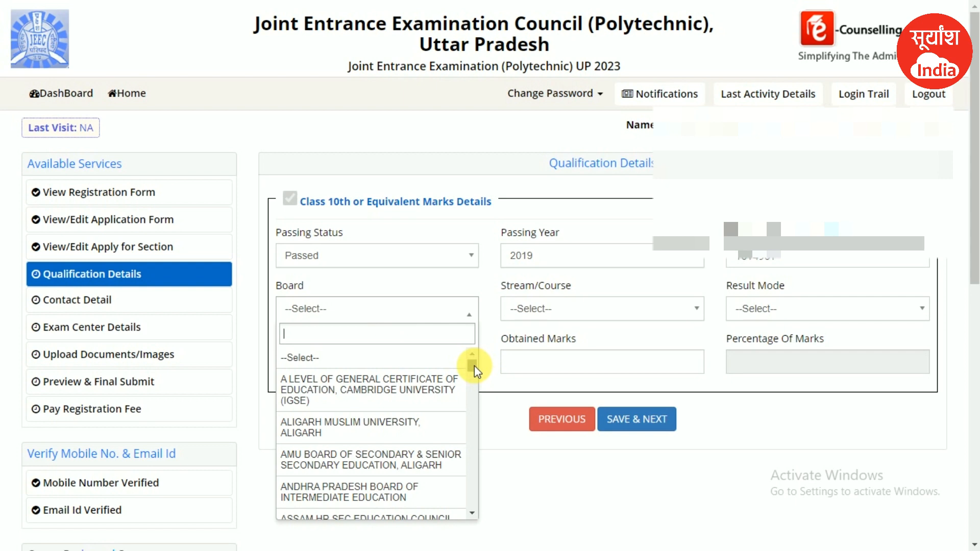
left_click_drag(473, 366, 336, 335)
type("uttar")
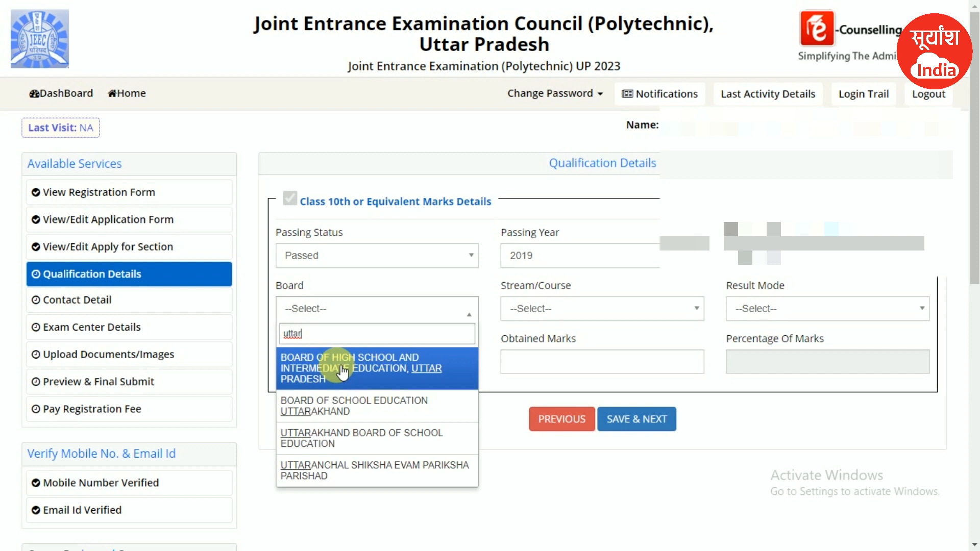
left_click(341, 371)
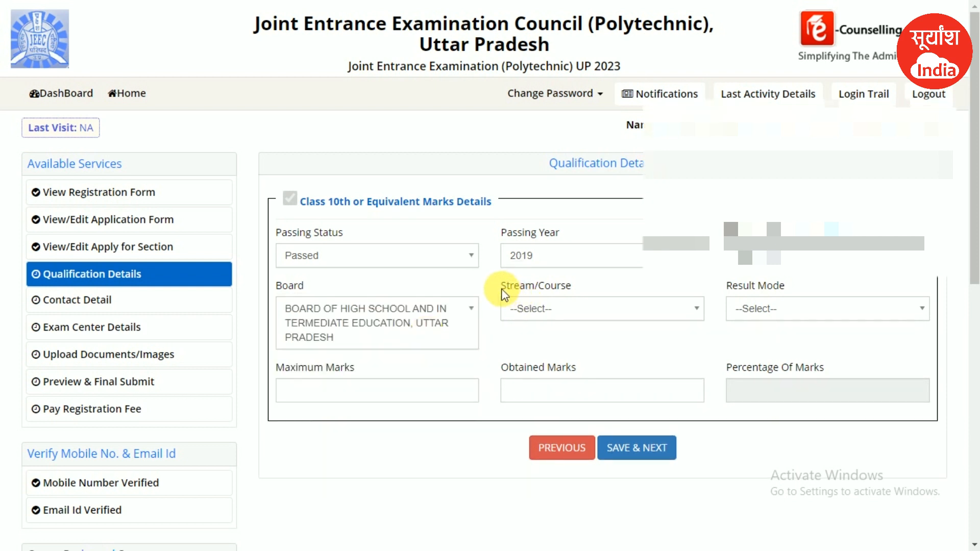
left_click_drag(502, 290, 566, 287)
left_click(585, 291)
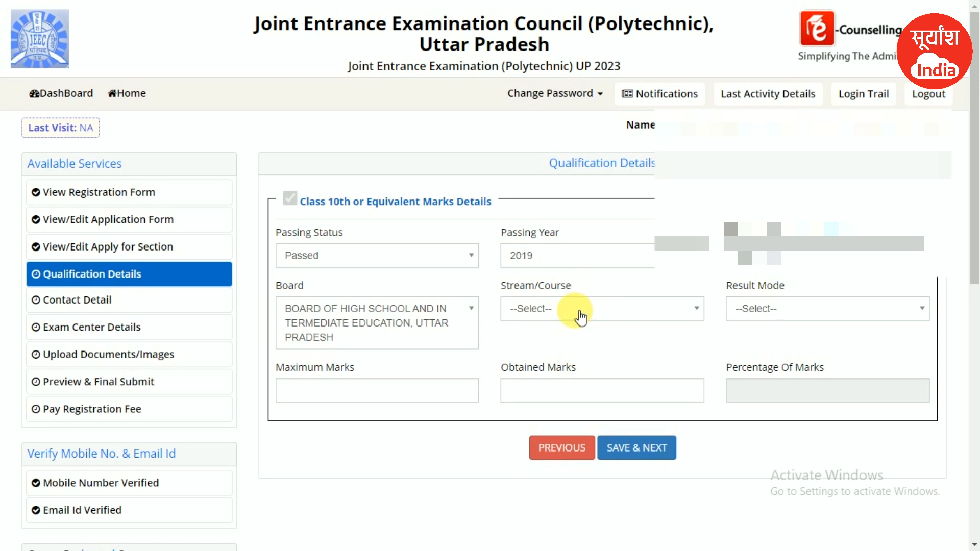
left_click(575, 308)
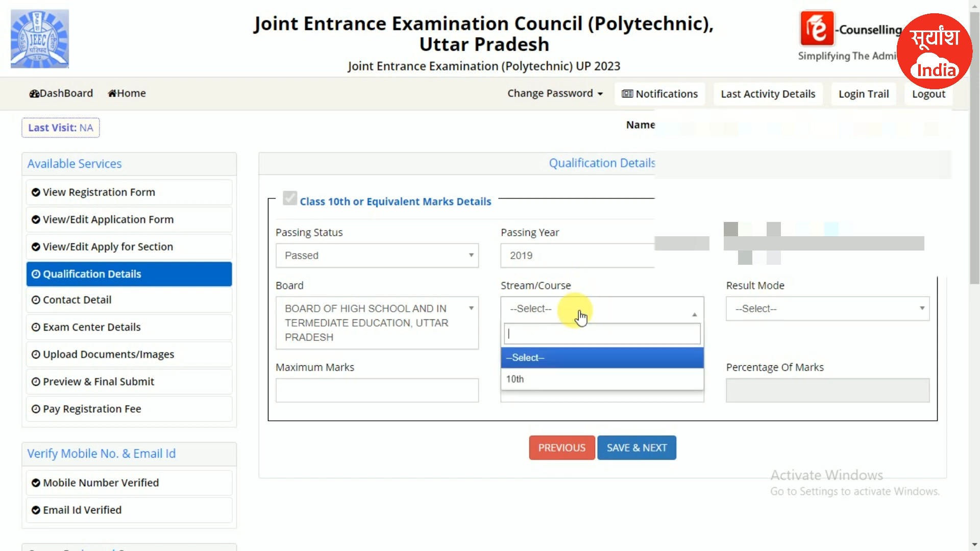
left_click(571, 380)
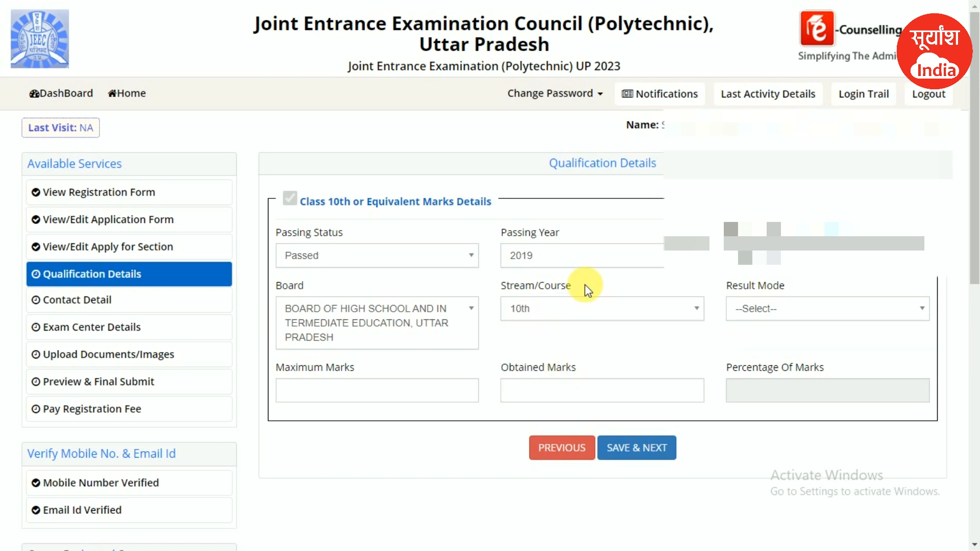
- Set Result Mode to Percentage, fill in maximum and obtained marks, and save the Class 10th details
double_click(771, 286)
left_click_drag(725, 289, 770, 306)
left_click(808, 281)
left_click(782, 310)
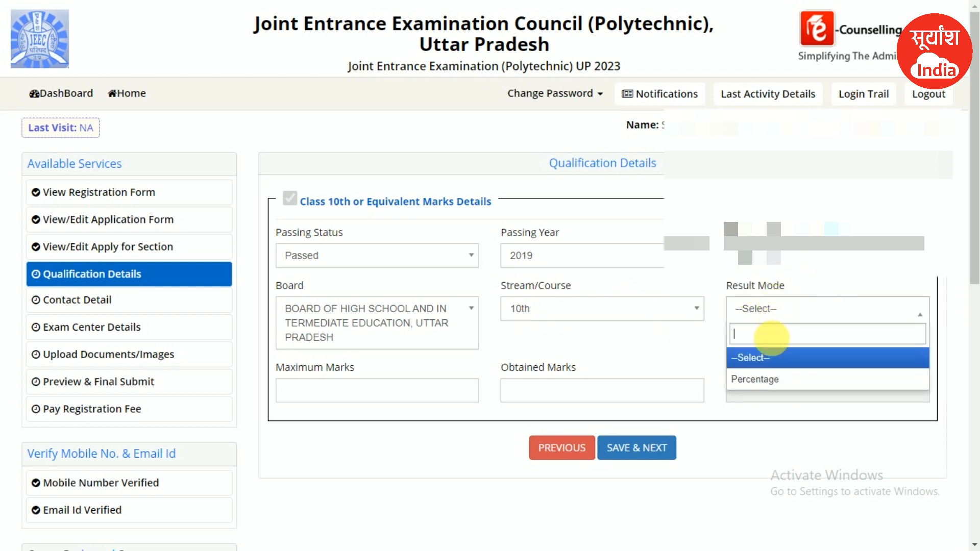
left_click(756, 377)
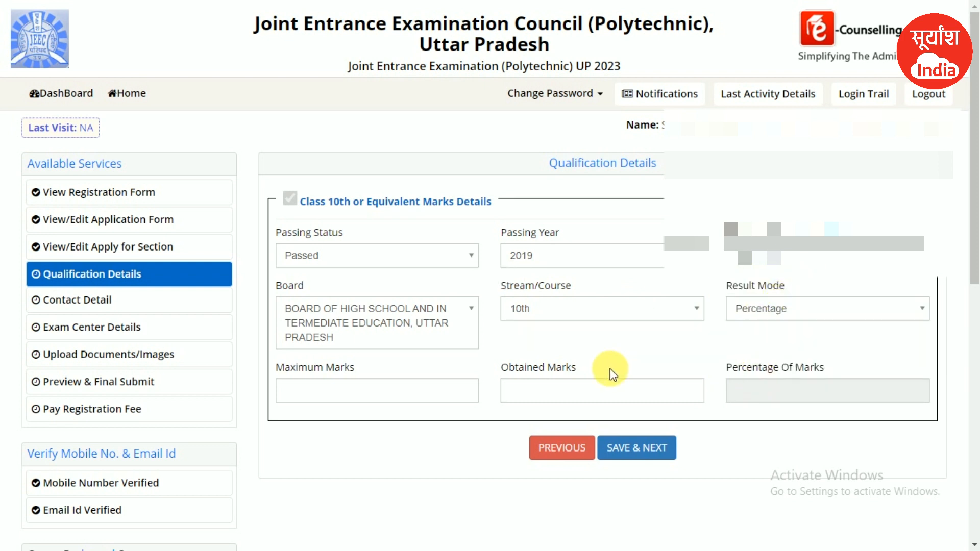
left_click(321, 399)
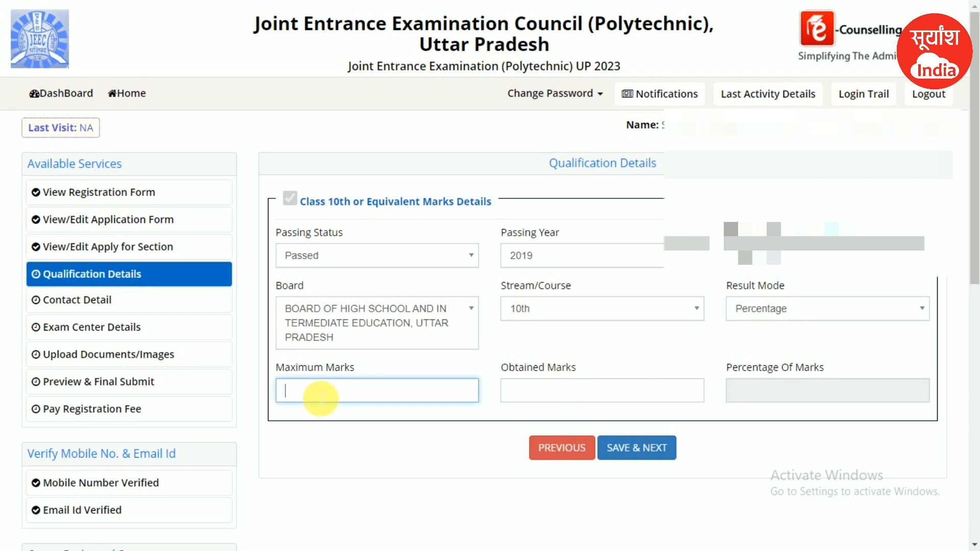
double_click(562, 367)
left_click(528, 399)
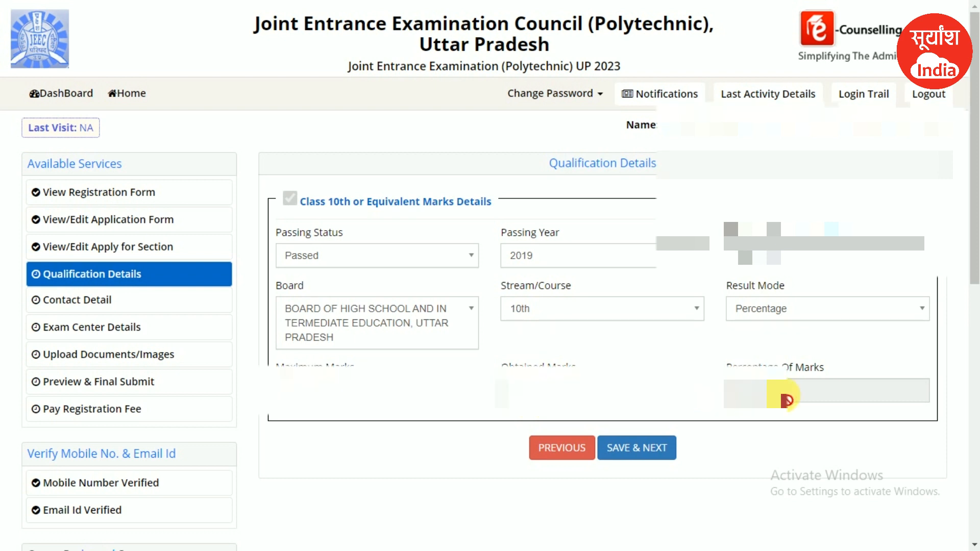
left_click(626, 450)
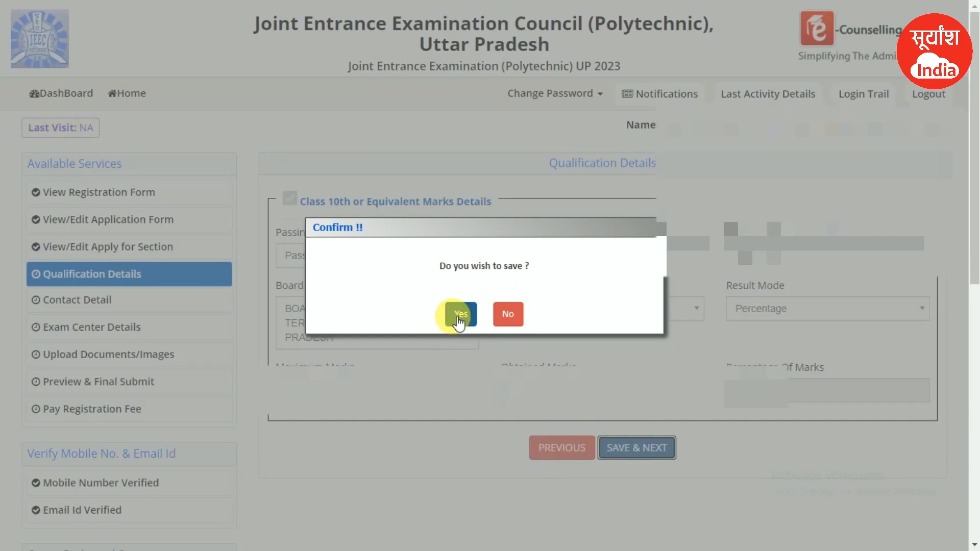
left_click(457, 317)
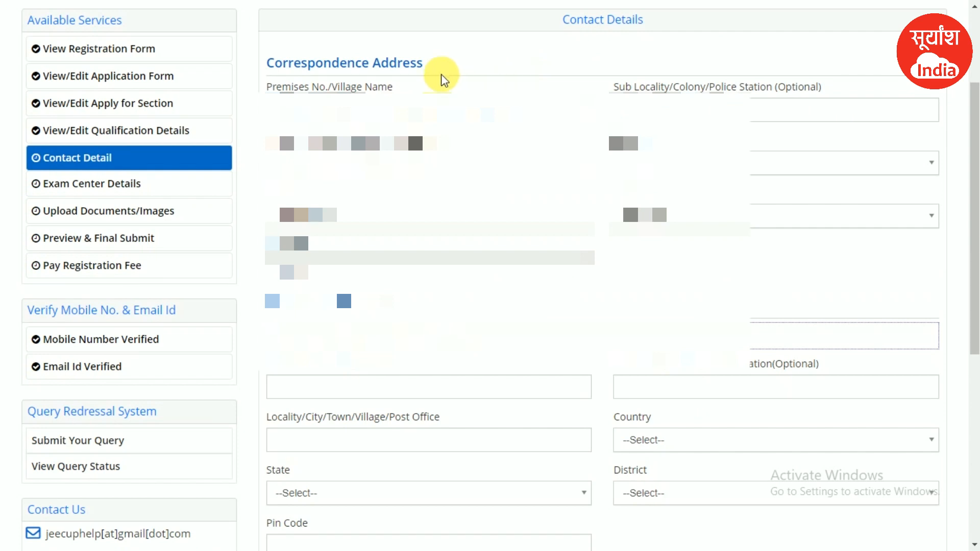
- Review the correspondence address, keep India as the country, and choose Uttar Pradesh as the state
left_click_drag(288, 63, 316, 63)
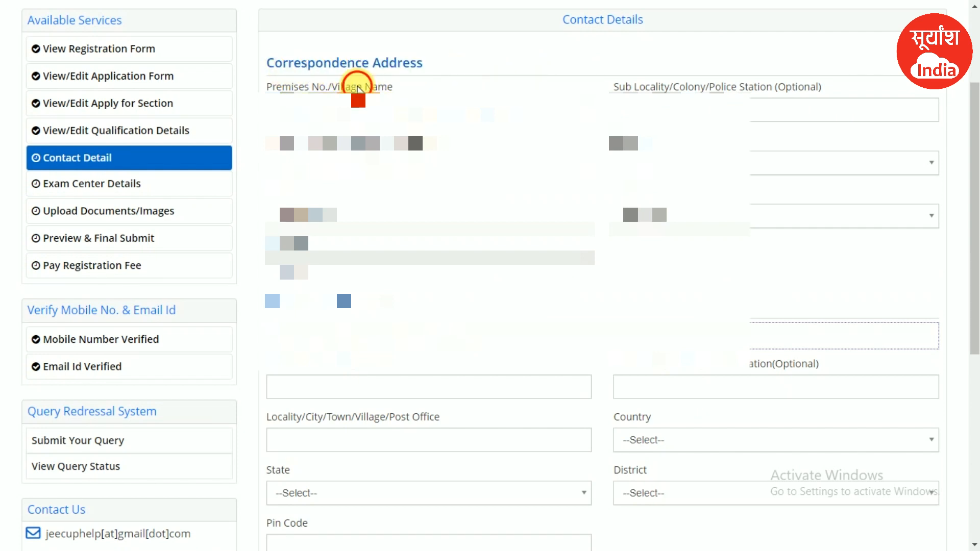
left_click_drag(281, 114, 537, 115)
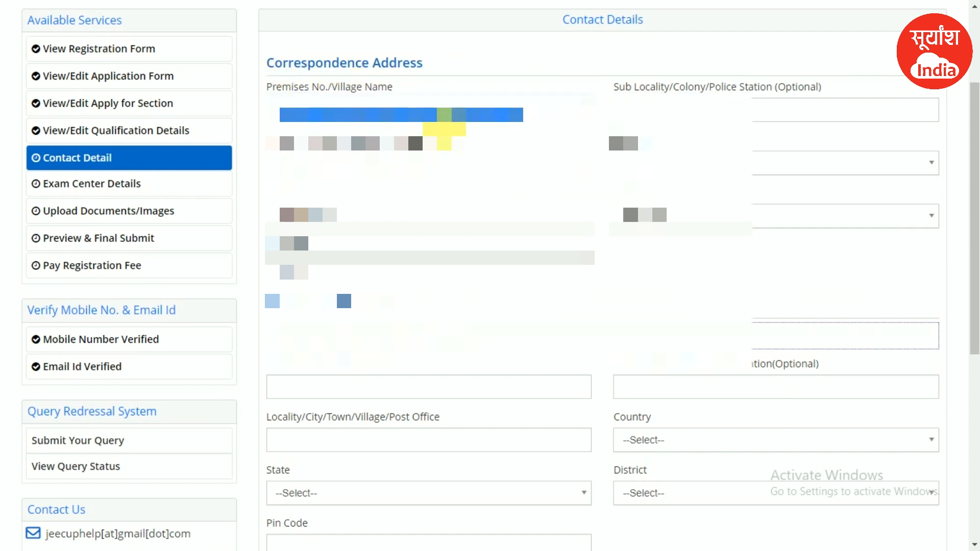
left_click(288, 116)
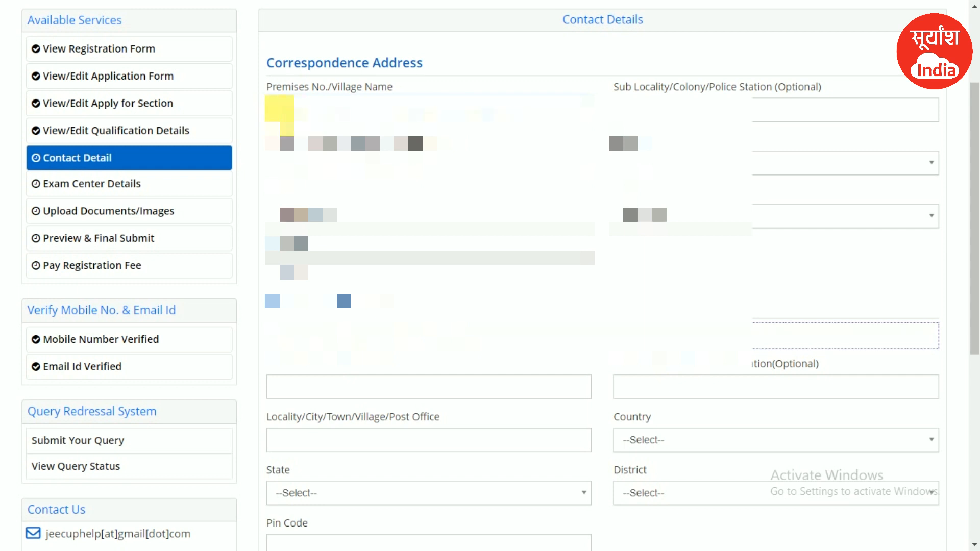
left_click_drag(324, 115, 502, 116)
left_click(380, 116)
double_click(502, 114)
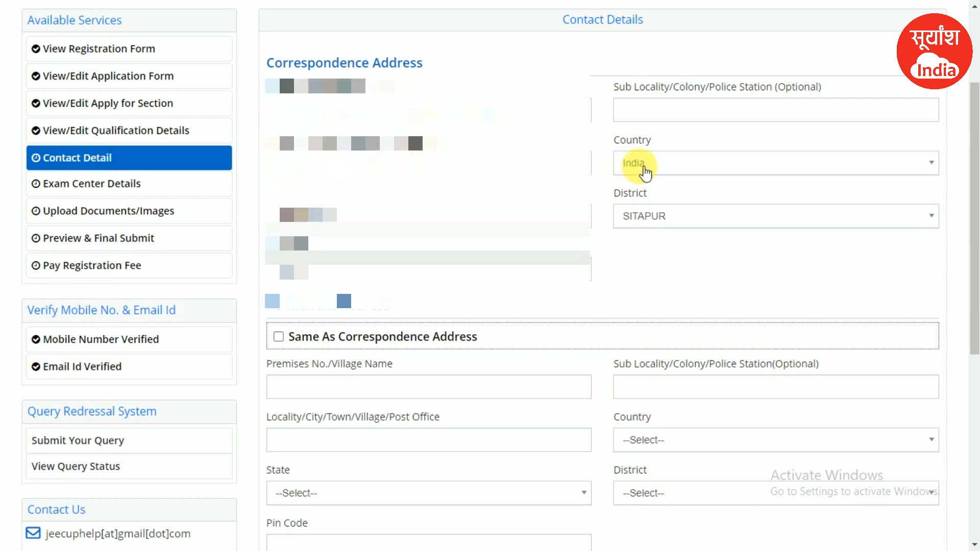
left_click(642, 166)
left_click(643, 166)
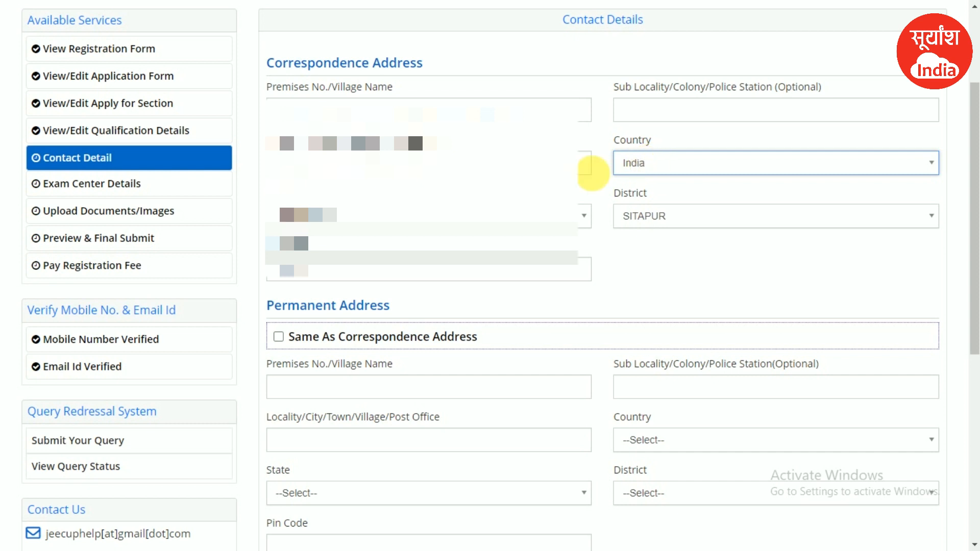
left_click(330, 215)
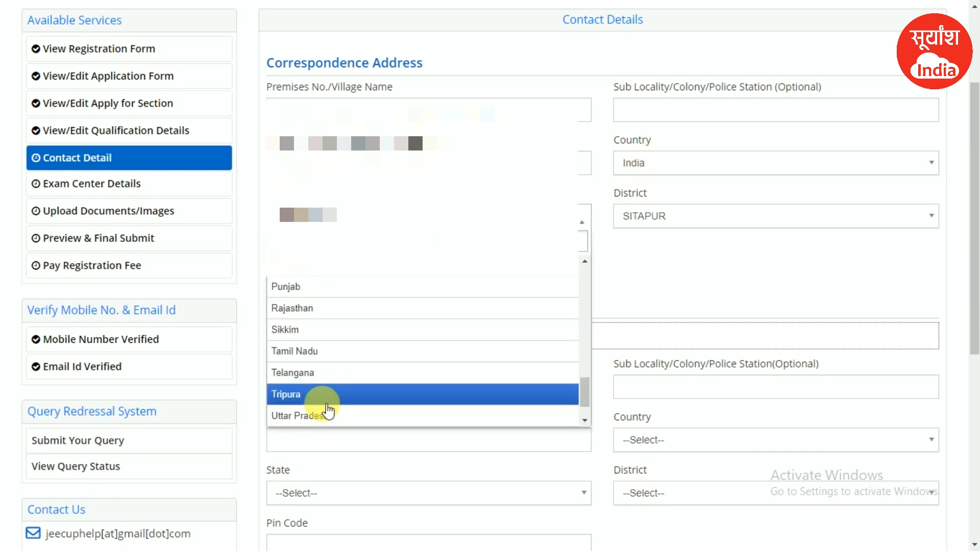
left_click(319, 416)
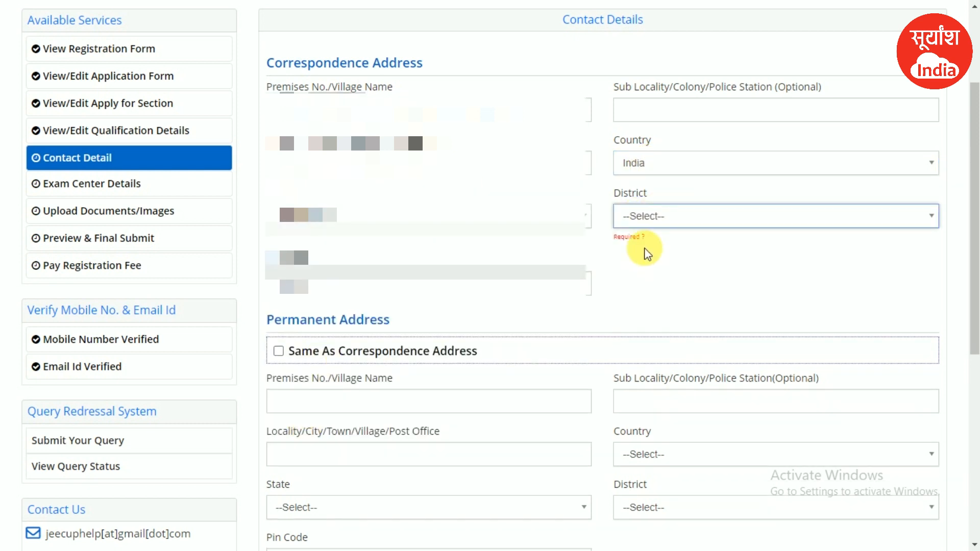
- Choose SITAPUR as the district, reuse it as permanent address, and save the contact details
left_click(645, 214)
scroll(656, 368, "down", 10)
scroll(657, 391, "down", 20)
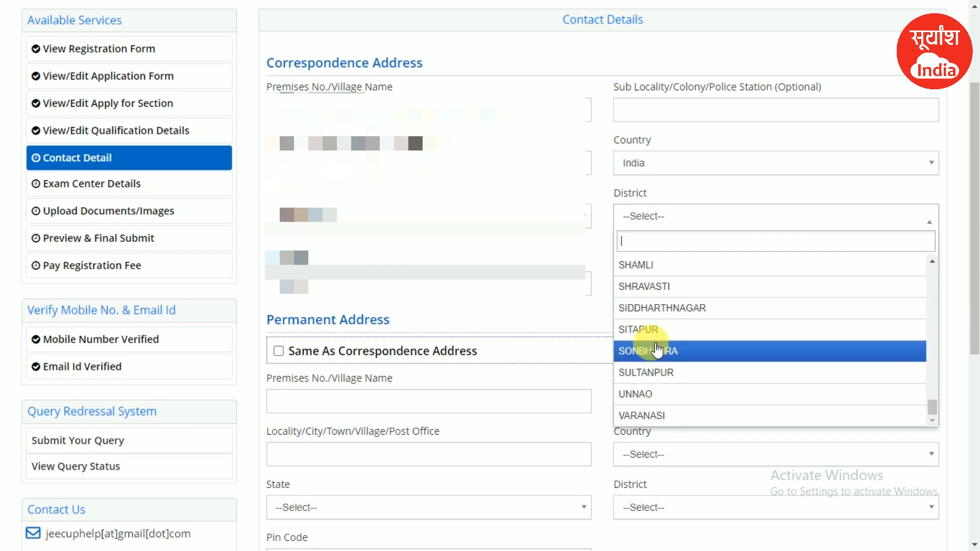
left_click(647, 329)
left_click(327, 271)
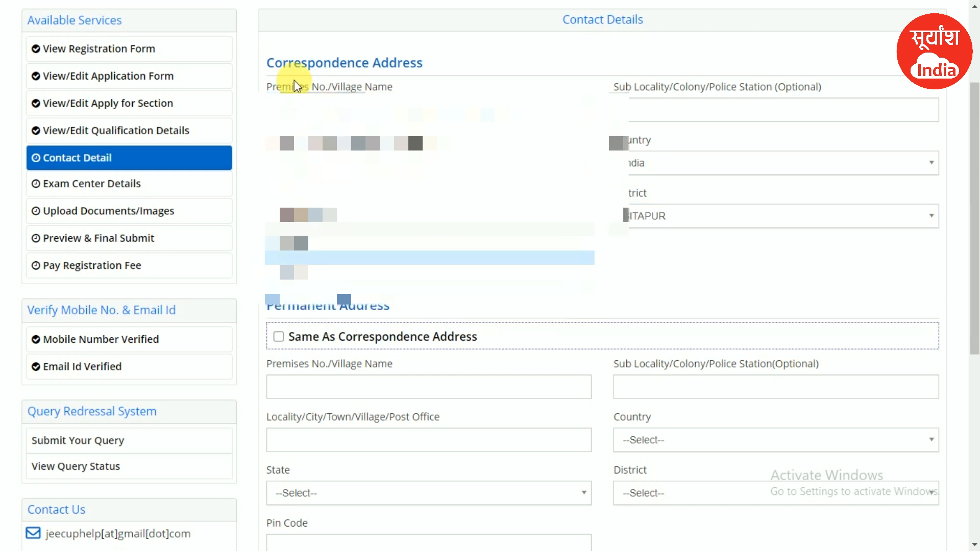
left_click(279, 337)
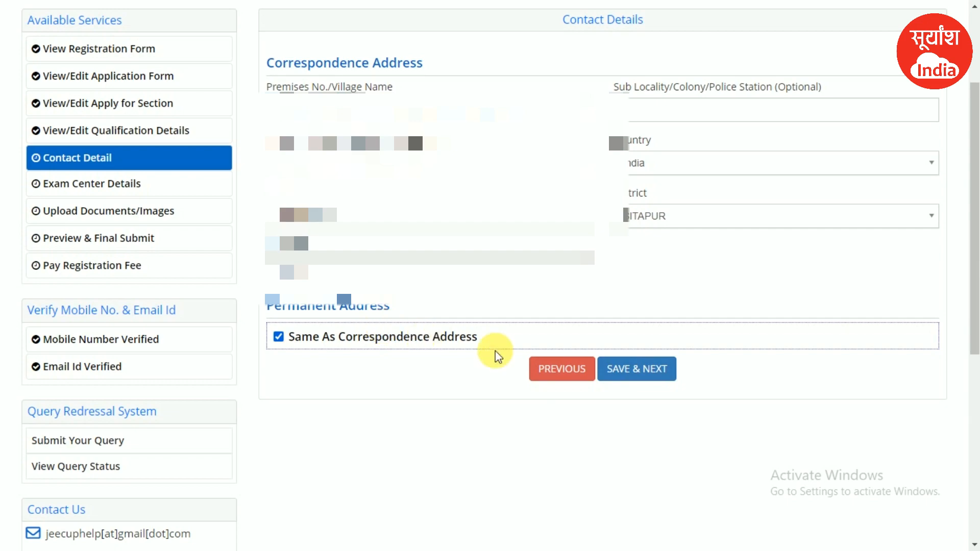
left_click(645, 373)
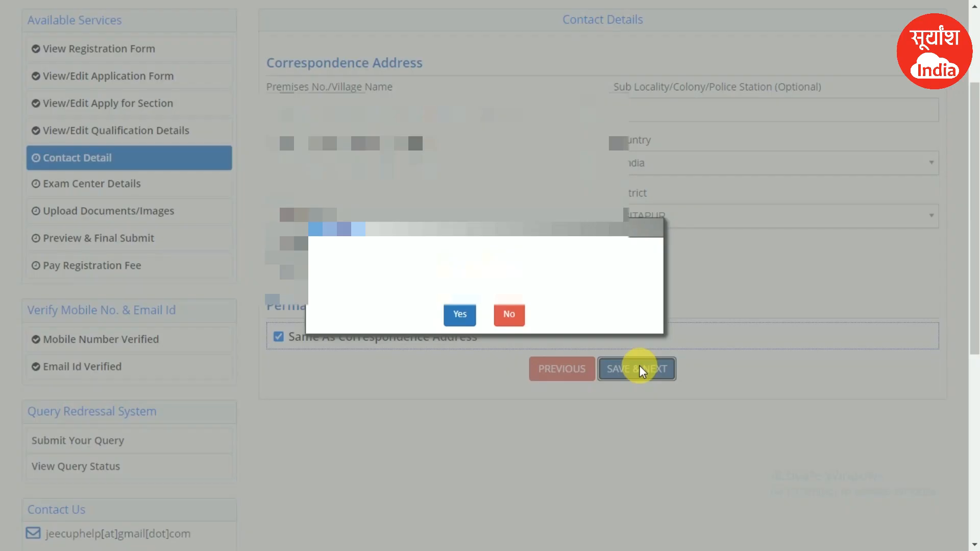
left_click(459, 315)
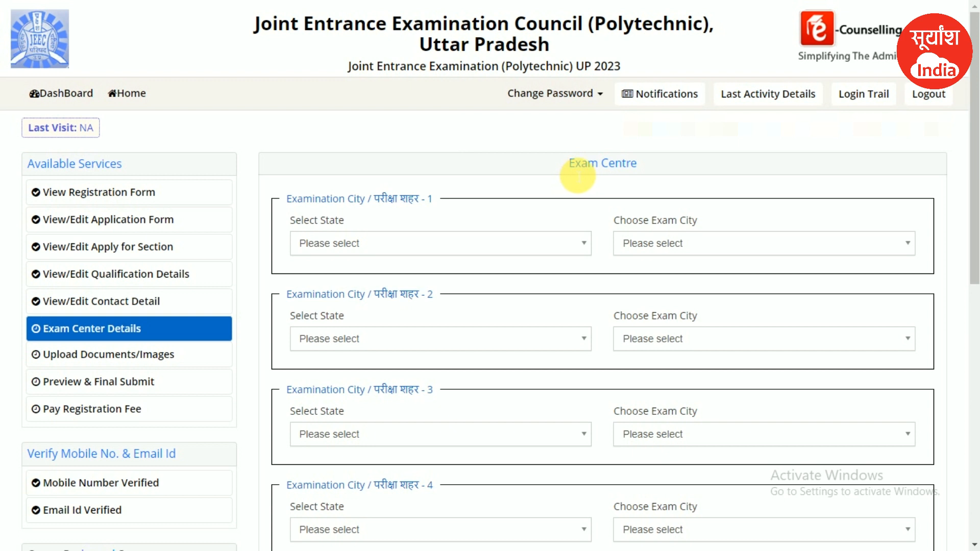
- Keep Uttar Pradesh for the first exam city, leaving AZAMGARH as its city
scroll(578, 175, "down", 1)
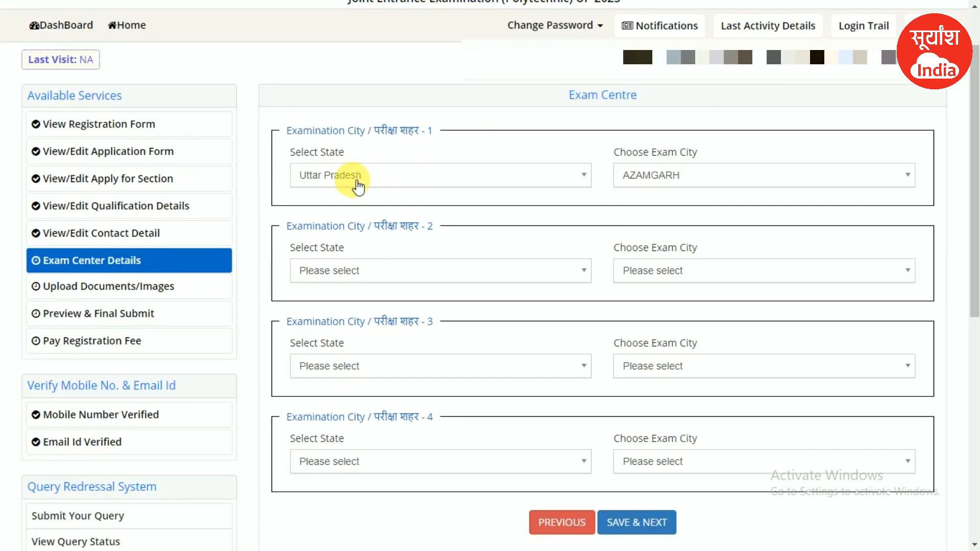
left_click(318, 175)
left_click(324, 245)
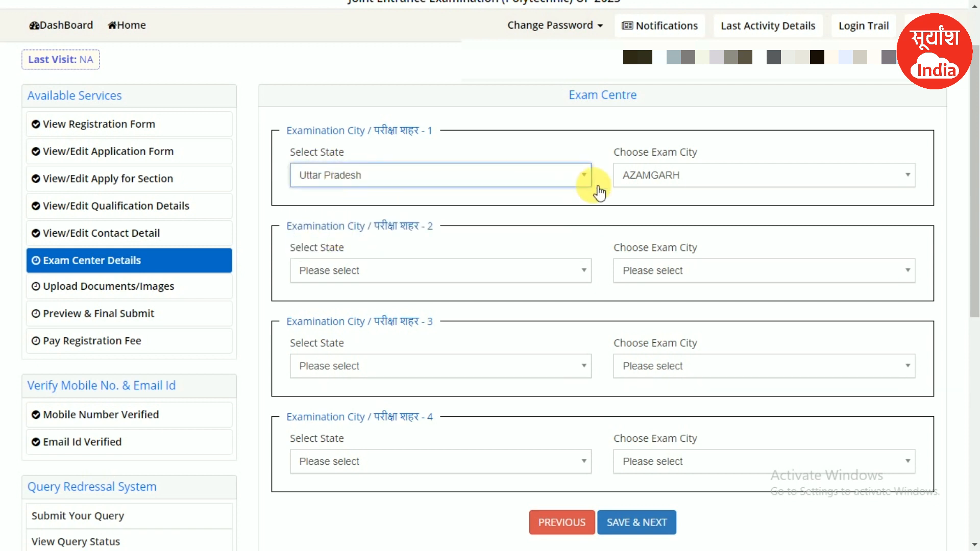
left_click(652, 175)
scroll(659, 267, "down", 5)
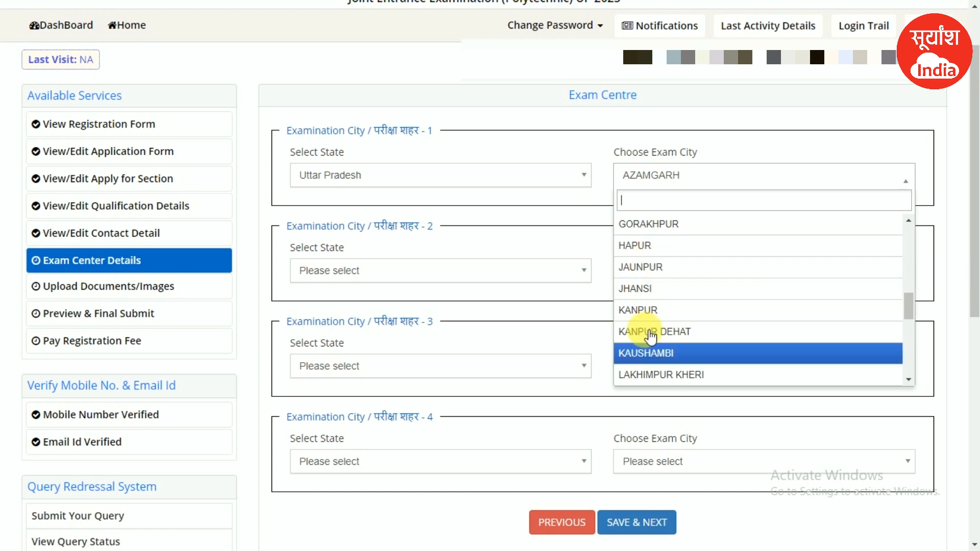
left_click(488, 255)
- Set the second exam city to Uttar Pradesh, GHAZIABAD, and confirm saving the exam cities
left_click(382, 269)
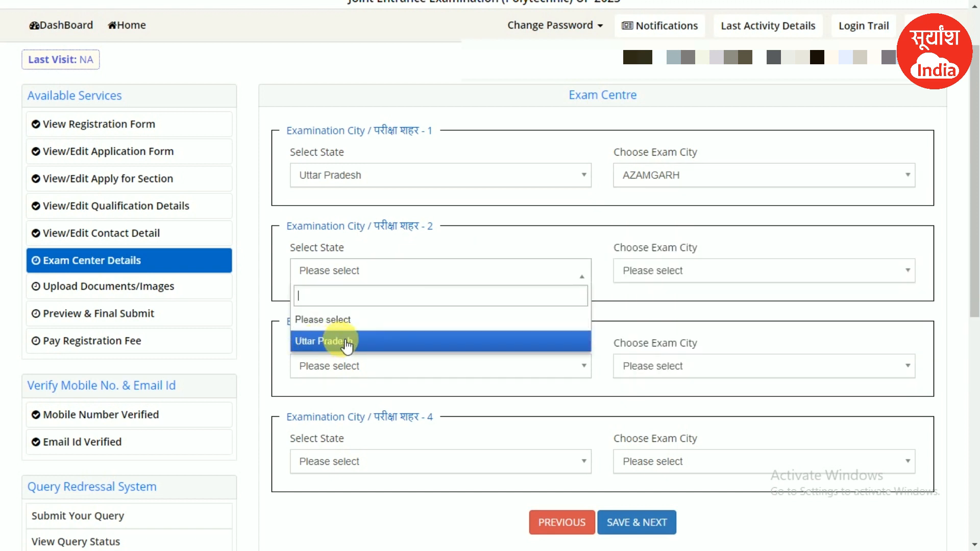
left_click(338, 341)
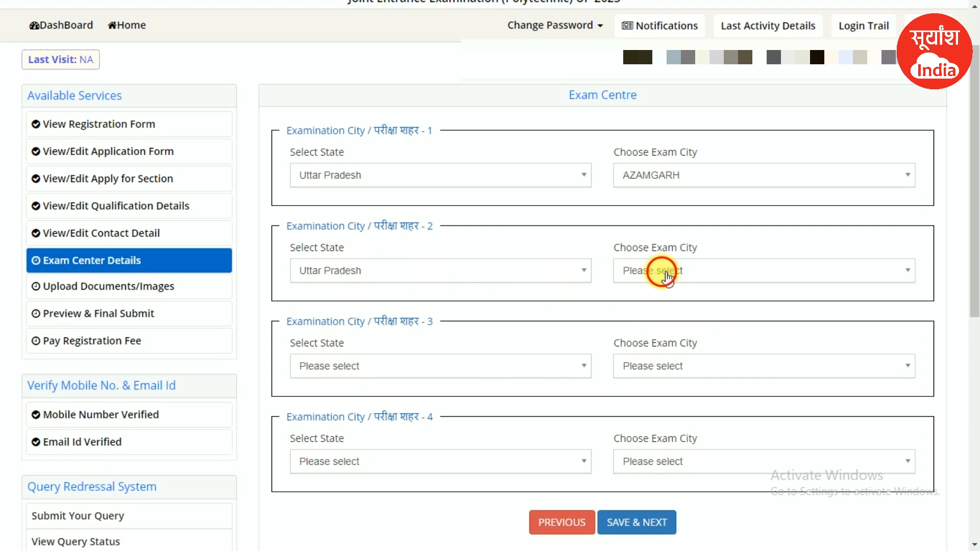
left_click(657, 271)
scroll(648, 401, "down", 5)
scroll(646, 367, "up", 5)
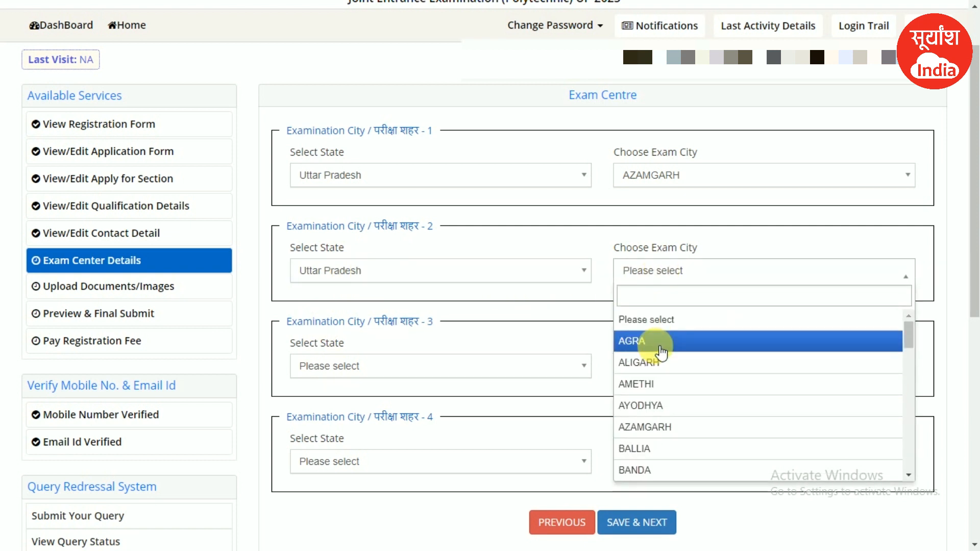
scroll(660, 357, "down", 4)
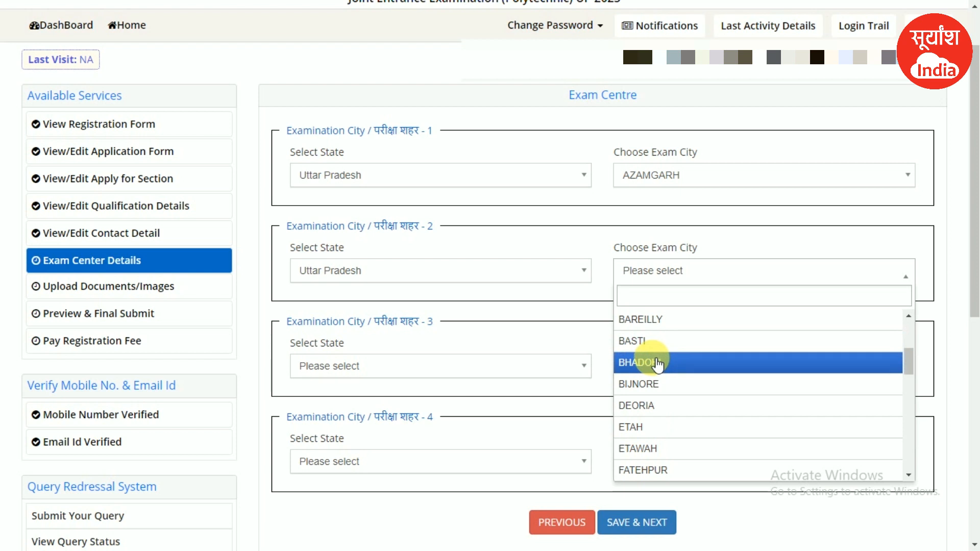
scroll(659, 364, "down", 4)
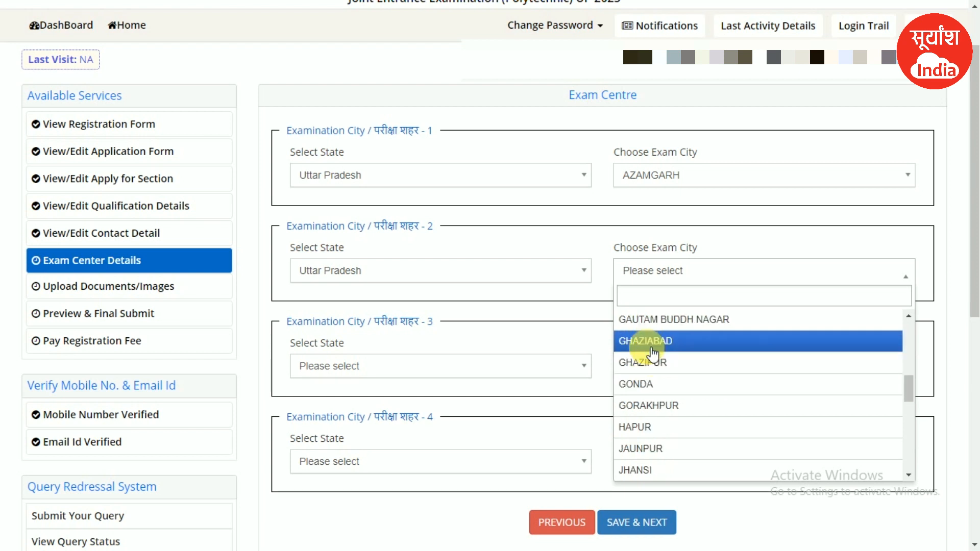
left_click(647, 343)
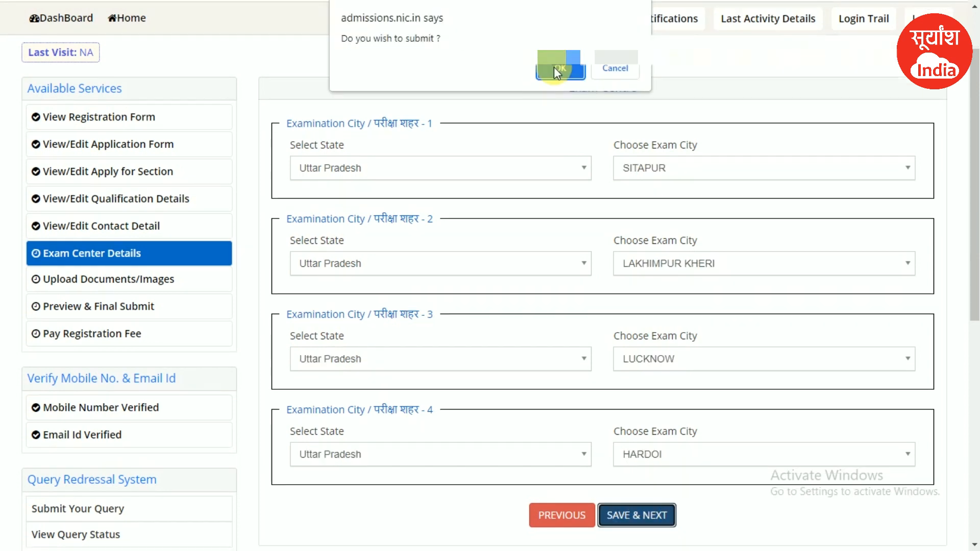
left_click(553, 66)
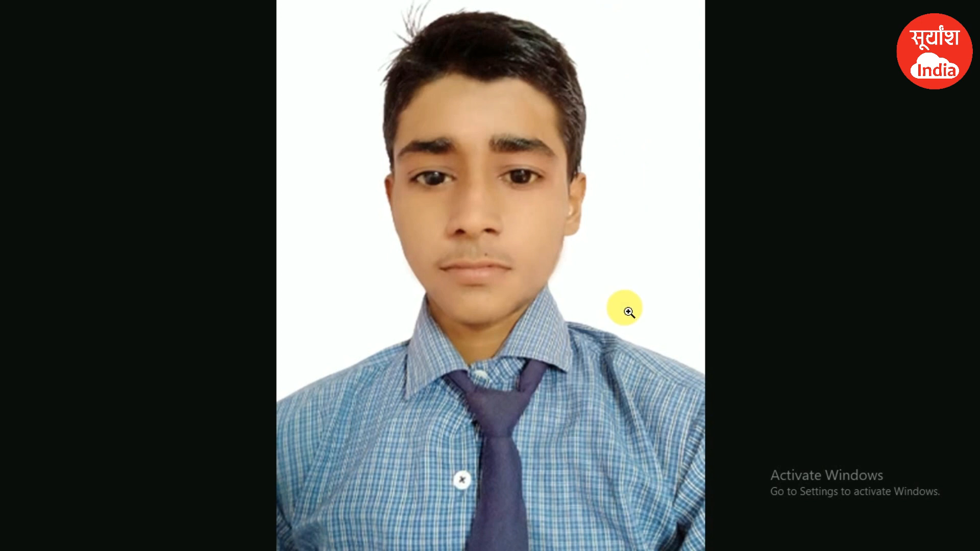
- Move from the photograph to the signature image in Windows Photos
key("Right")
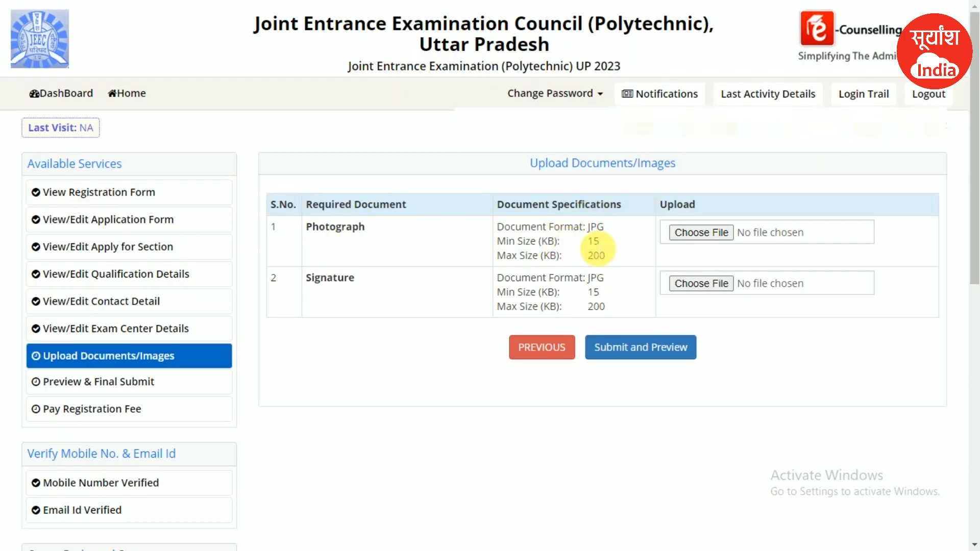
- Note the JPG and 200 KB limits and attach the candidate's photograph file
double_click(597, 255)
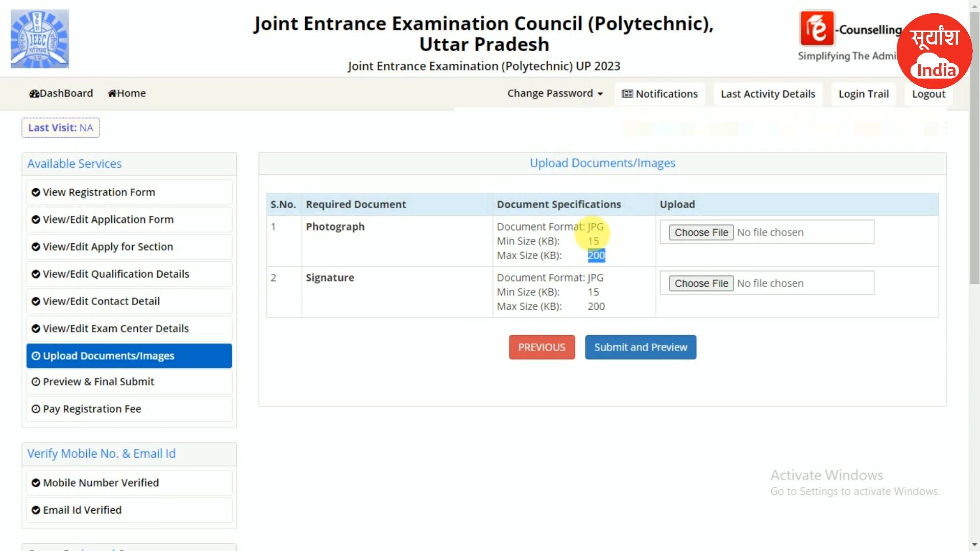
double_click(596, 227)
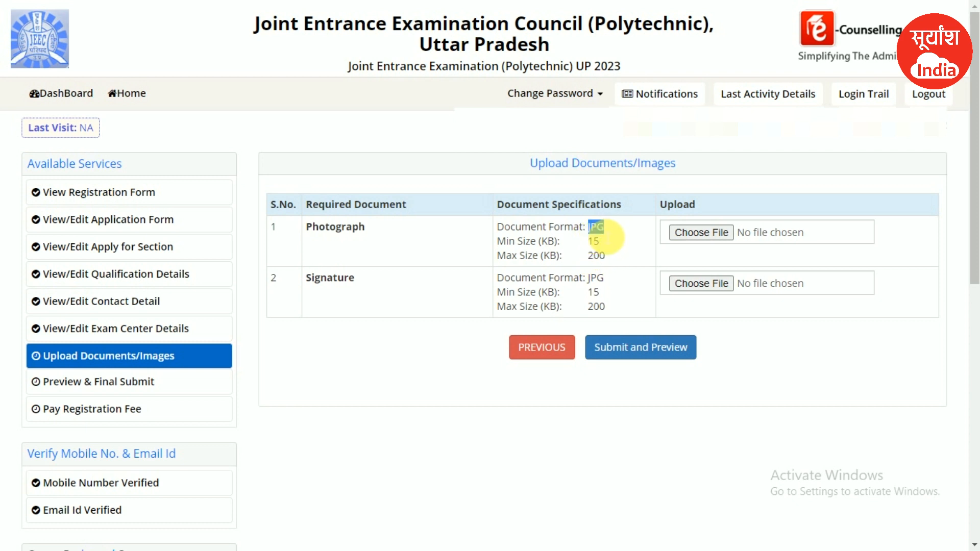
left_click(705, 235)
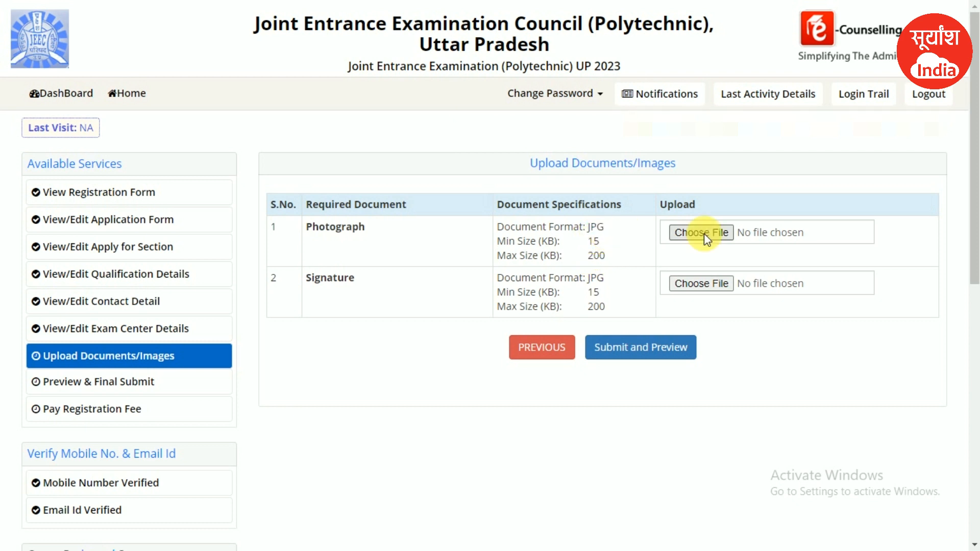
left_click(704, 234)
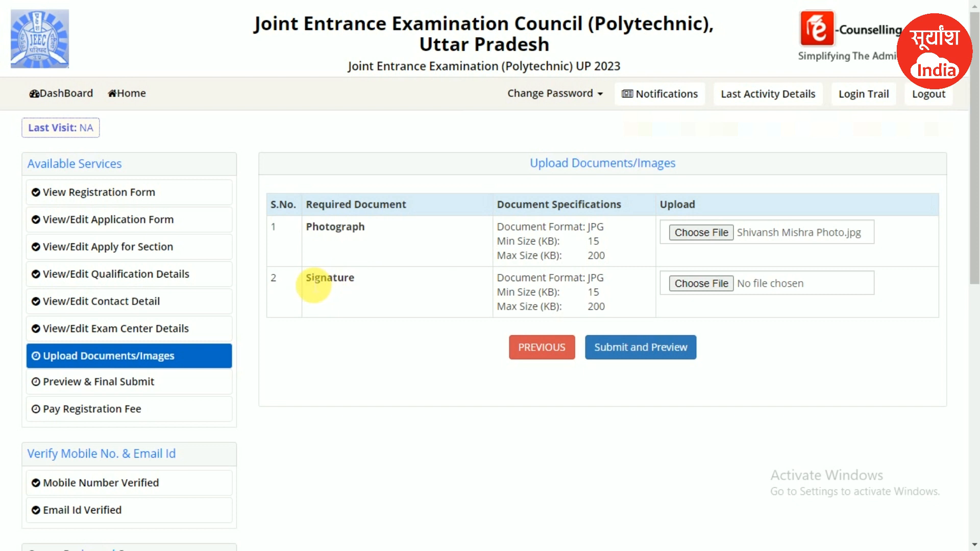
left_click_drag(327, 289, 337, 289)
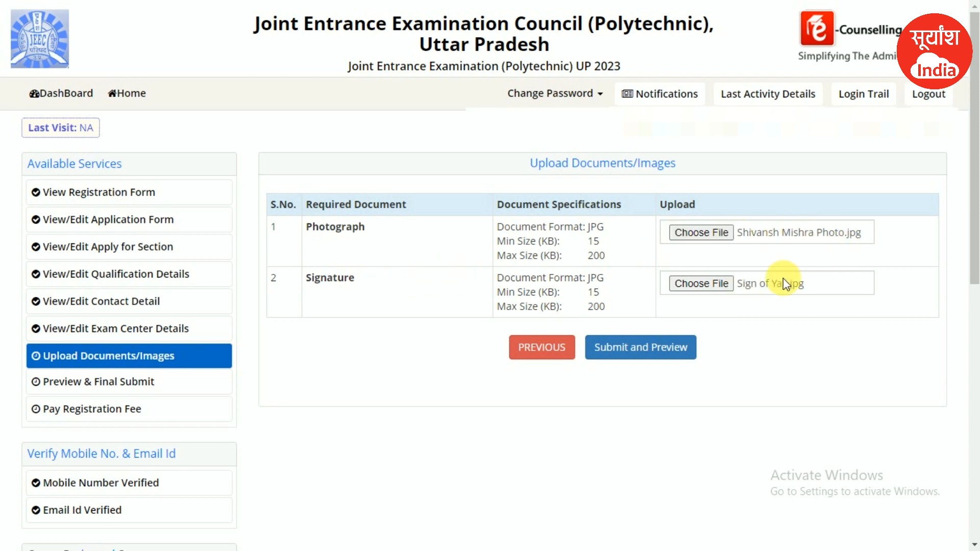
- Upload and preview the images, tick Self Verified for the signature, and save finally with confirmation
left_click(617, 349)
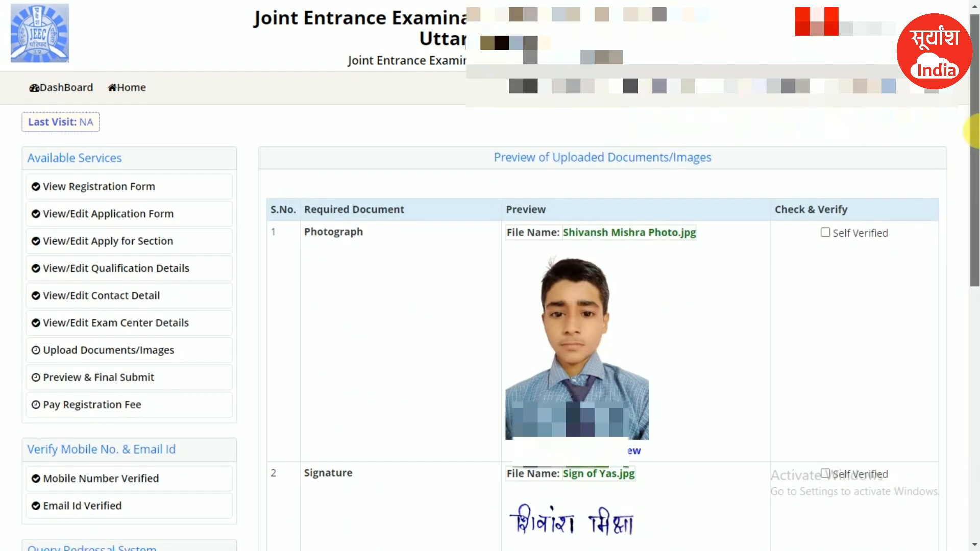
scroll(975, 169, "down", 2)
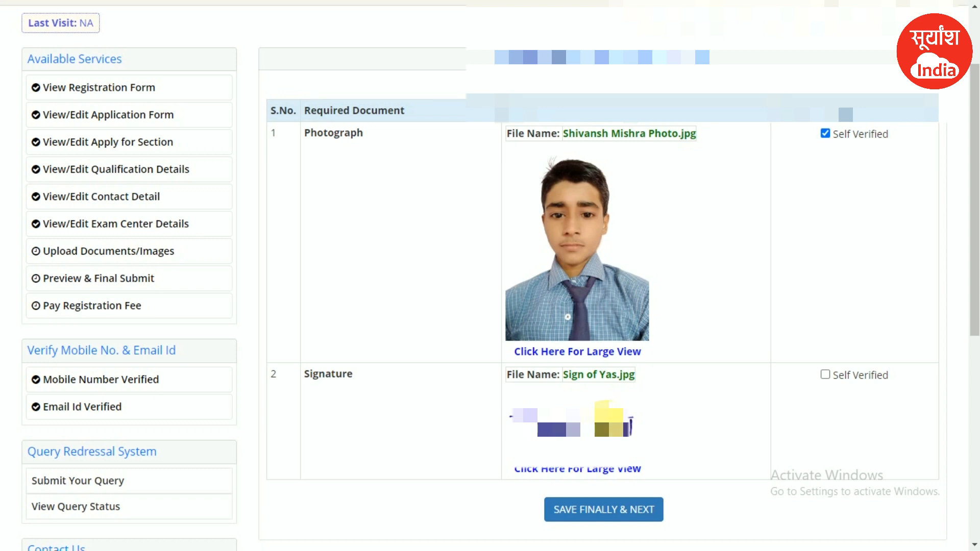
left_click(826, 376)
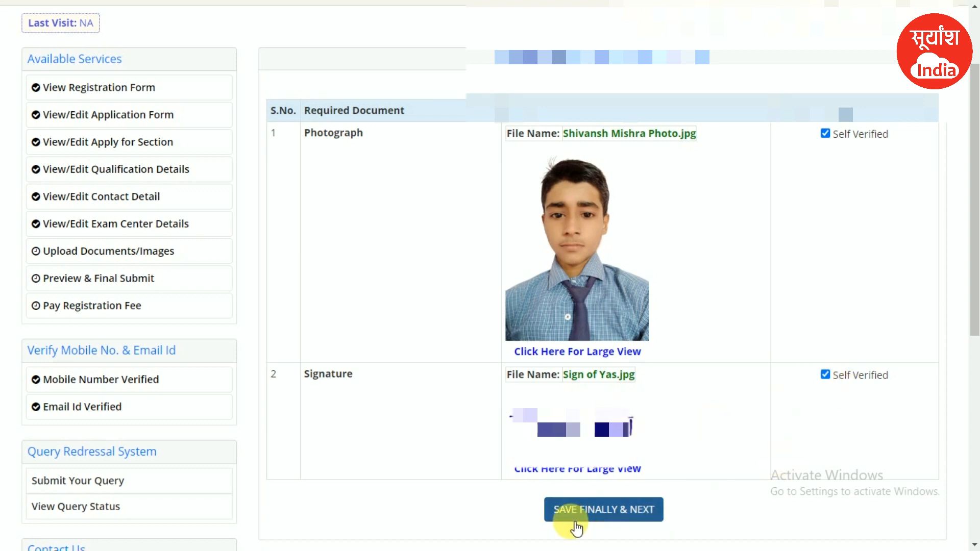
left_click(602, 521)
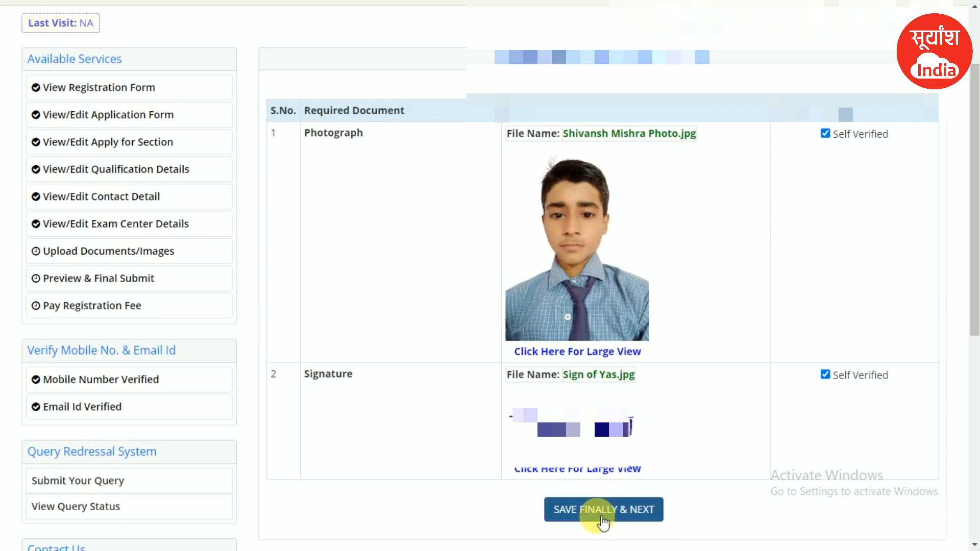
left_click(566, 66)
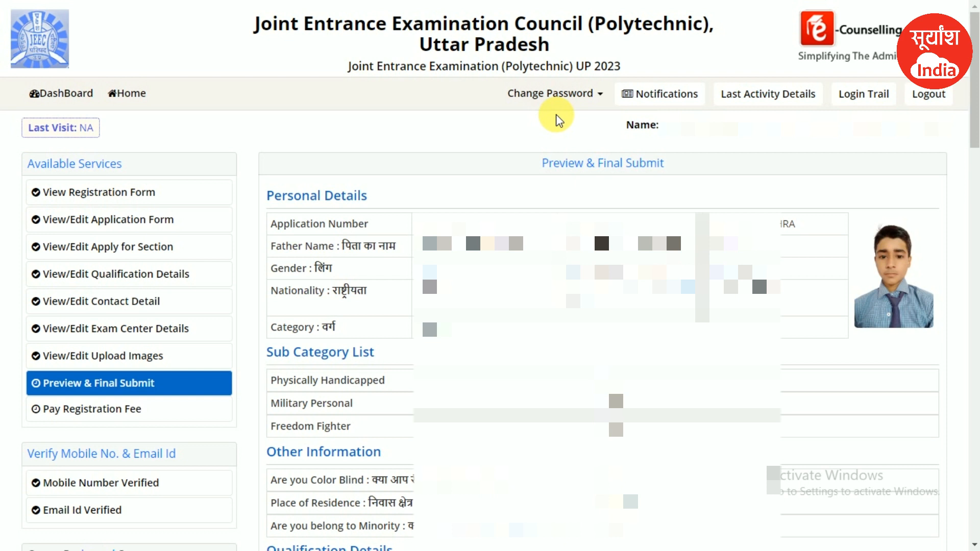
- Scroll through the application preview past the signature to the Declaration and tick its checkbox
mouse_move(974, 104)
left_mouse_down()
mouse_move(974, 138)
mouse_move(979, 108)
left_mouse_up()
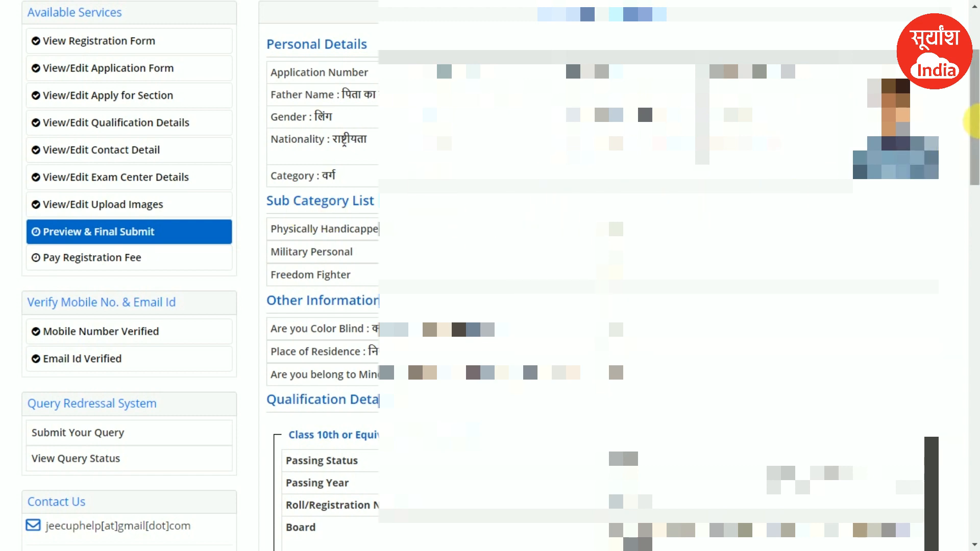
scroll(976, 123, "down", 10)
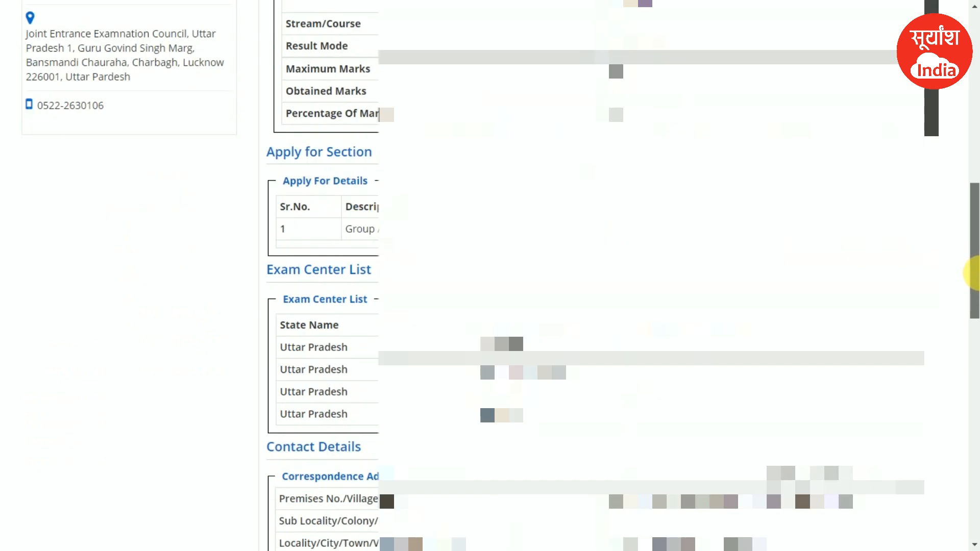
scroll(975, 273, "down", 5)
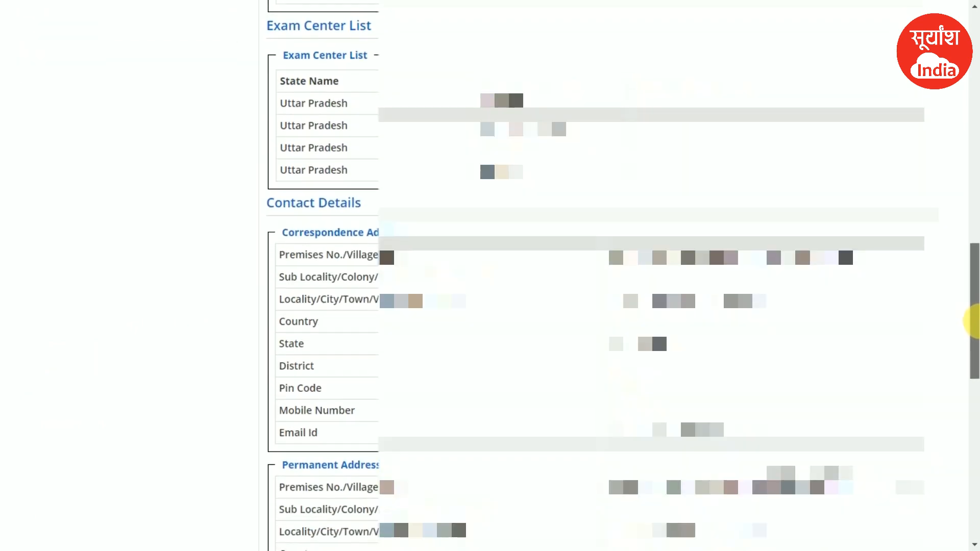
scroll(976, 324, "down", 2)
left_click_drag(973, 337, 974, 456)
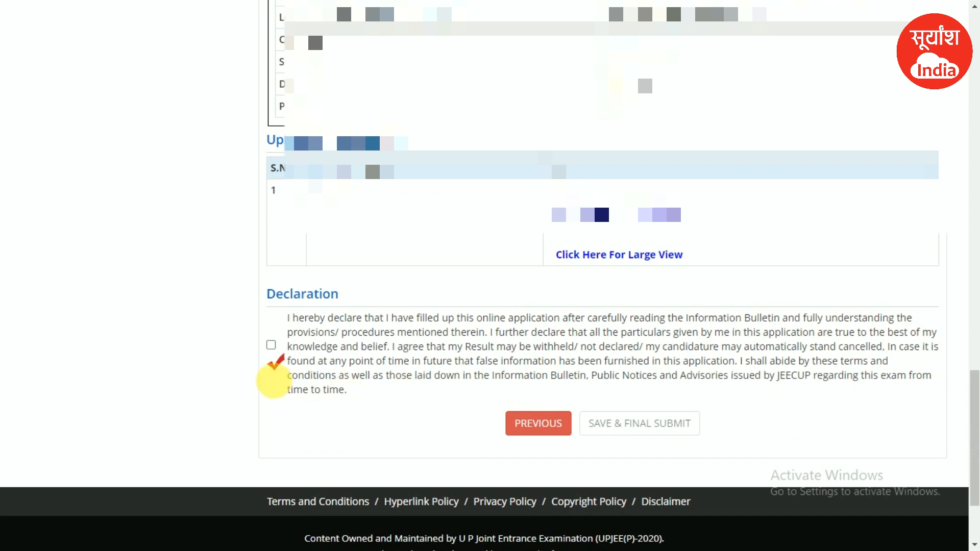
left_click(271, 345)
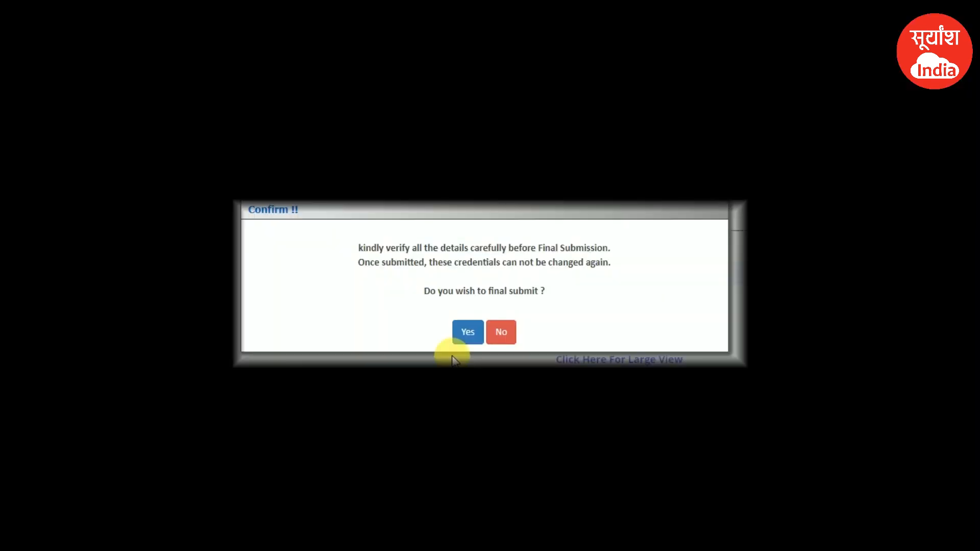
- Answer Yes to the Save & Final Submit warning to final-submit the application
left_click_drag(346, 248, 625, 250)
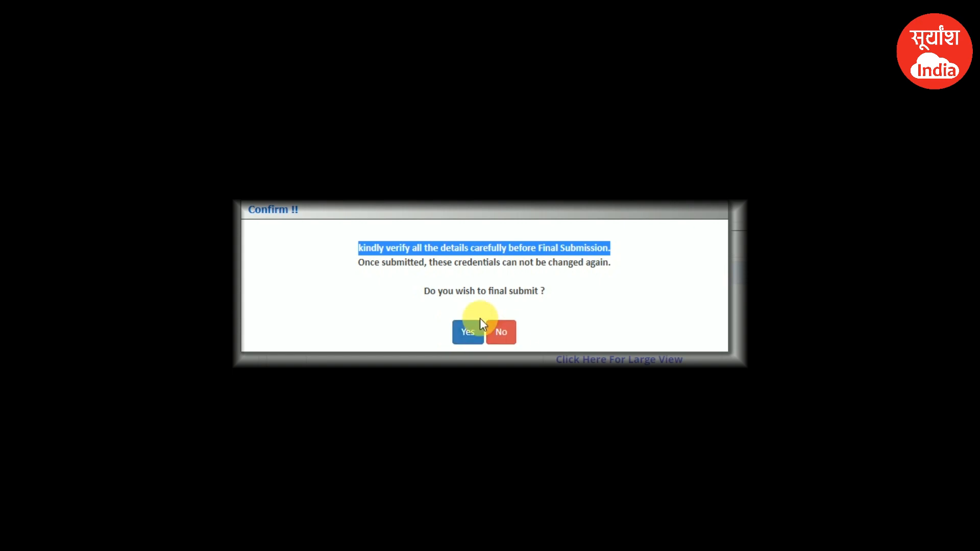
left_click(426, 305)
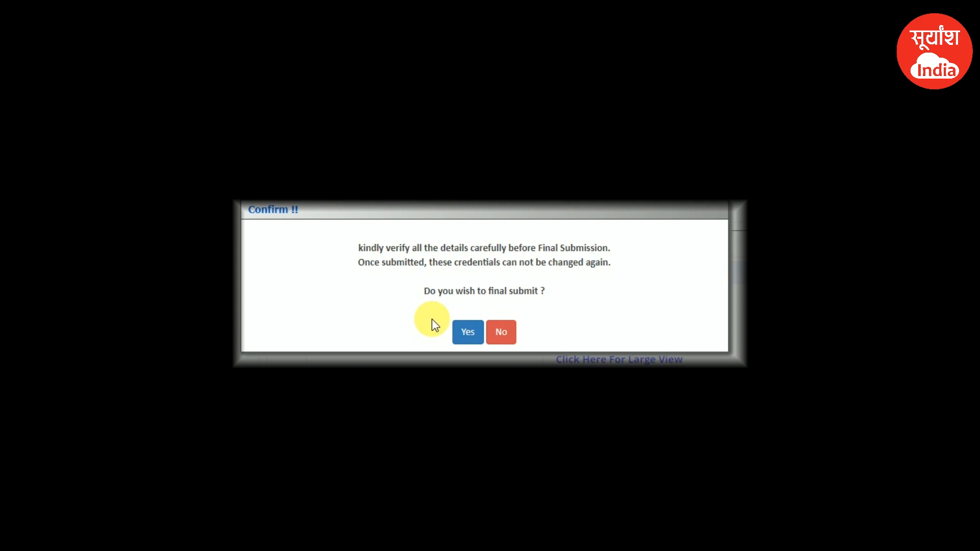
left_click(473, 333)
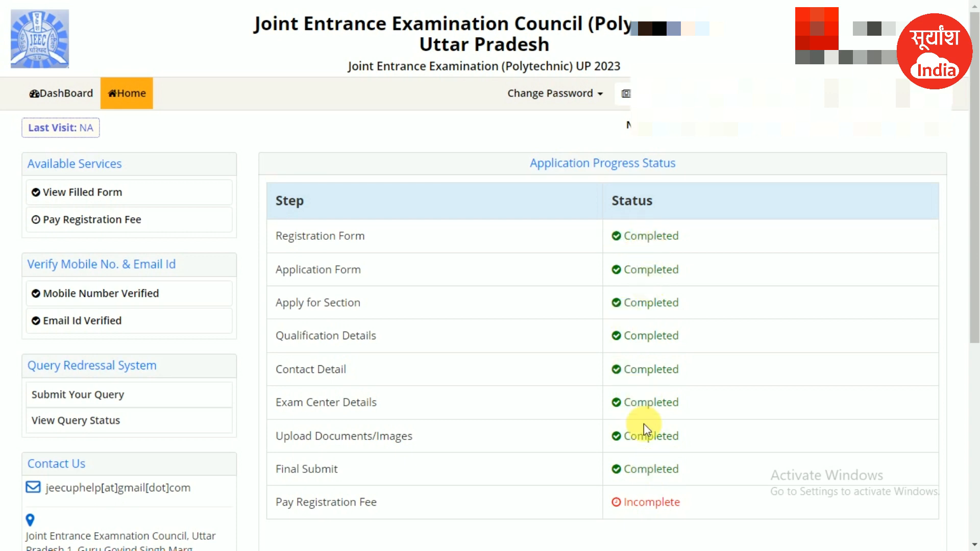
scroll(650, 429, "down", 2)
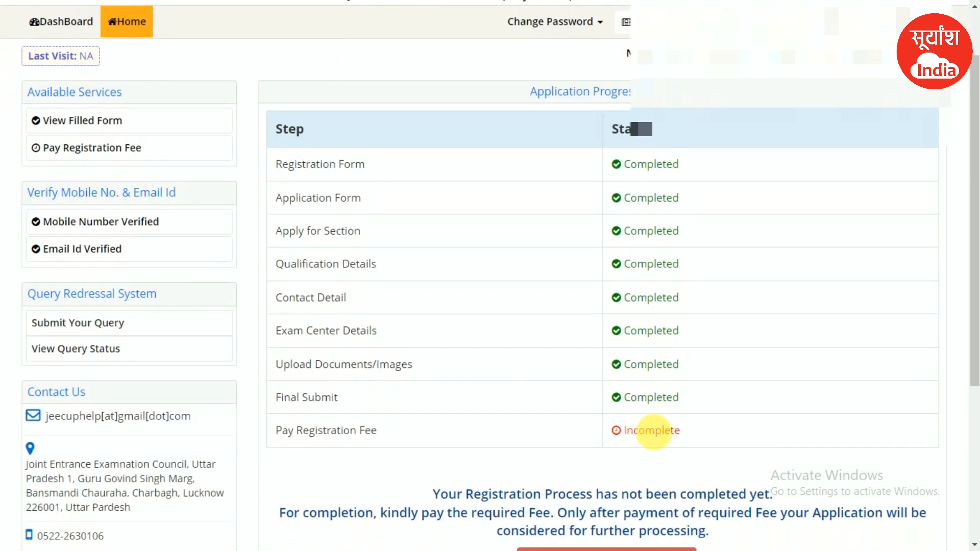
scroll(656, 387, "down", 2)
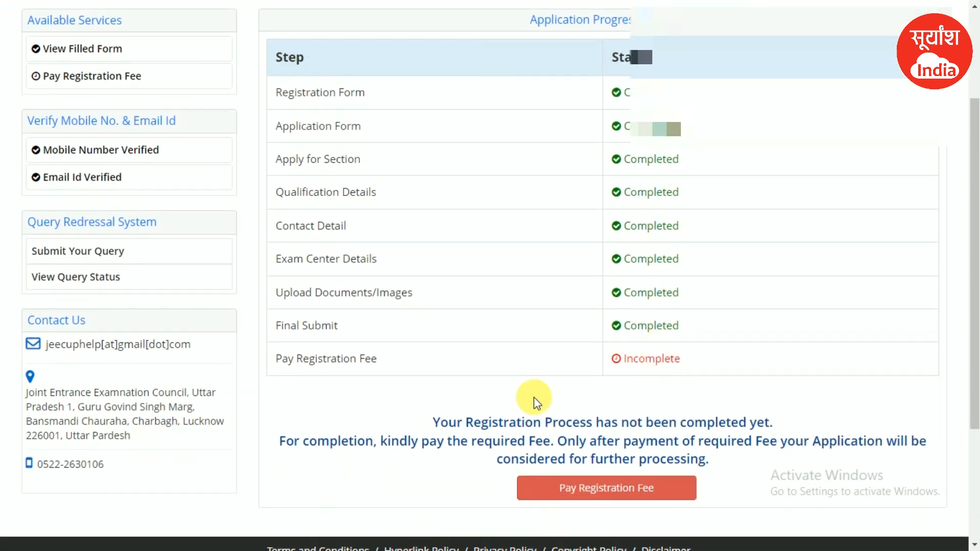
mouse_move(683, 361)
left_mouse_down()
mouse_move(615, 364)
mouse_move(684, 366)
left_mouse_up()
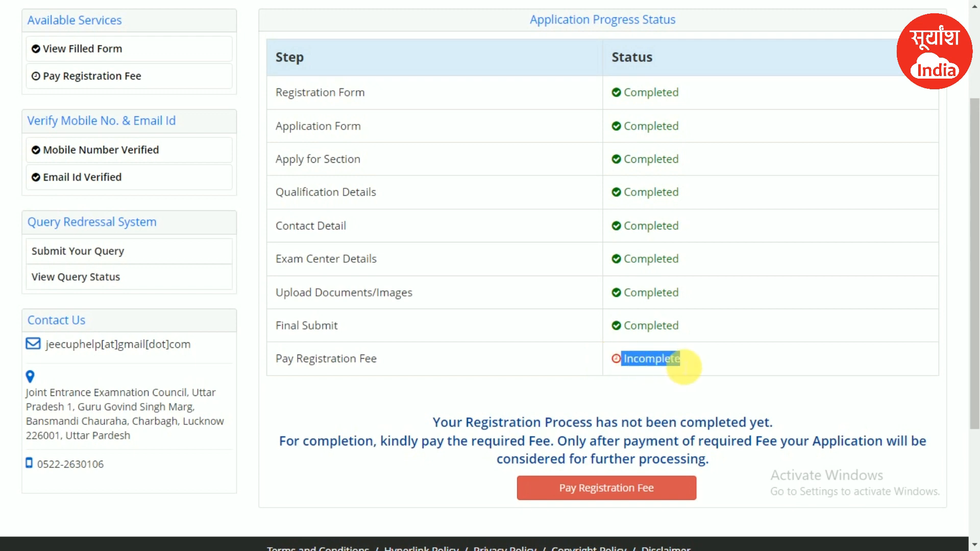
- Choose Online Payment for the Rs. 300 registration fee and submit it for payment
left_click(618, 500)
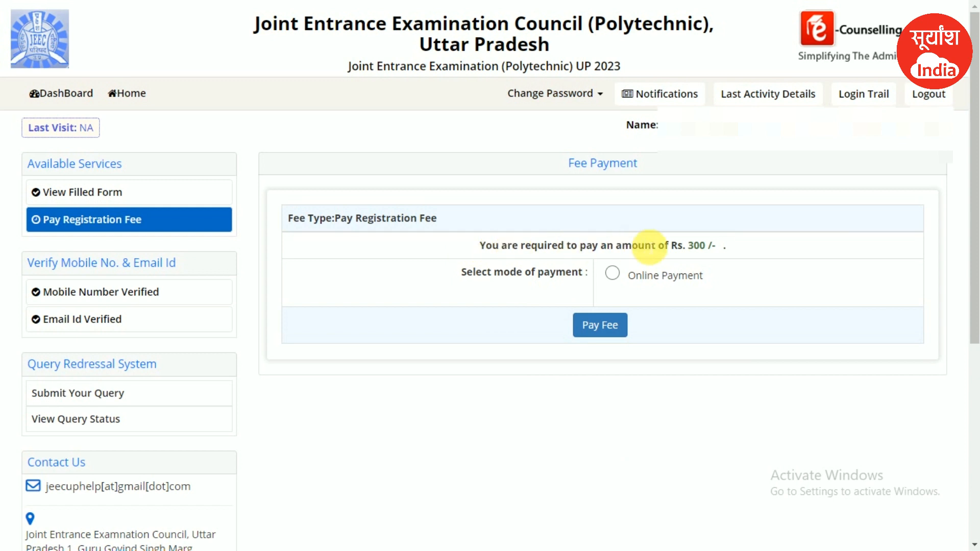
left_click(610, 277)
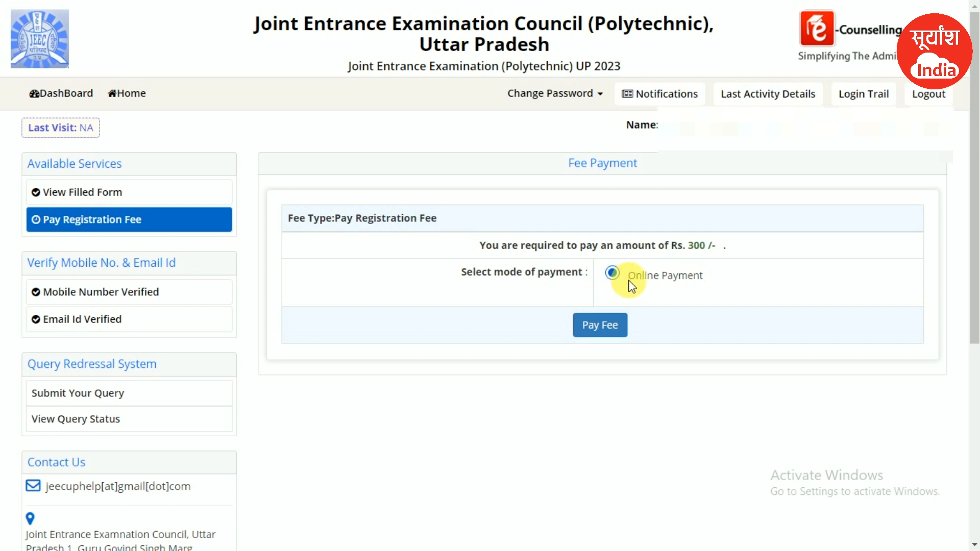
left_click_drag(708, 244, 683, 247)
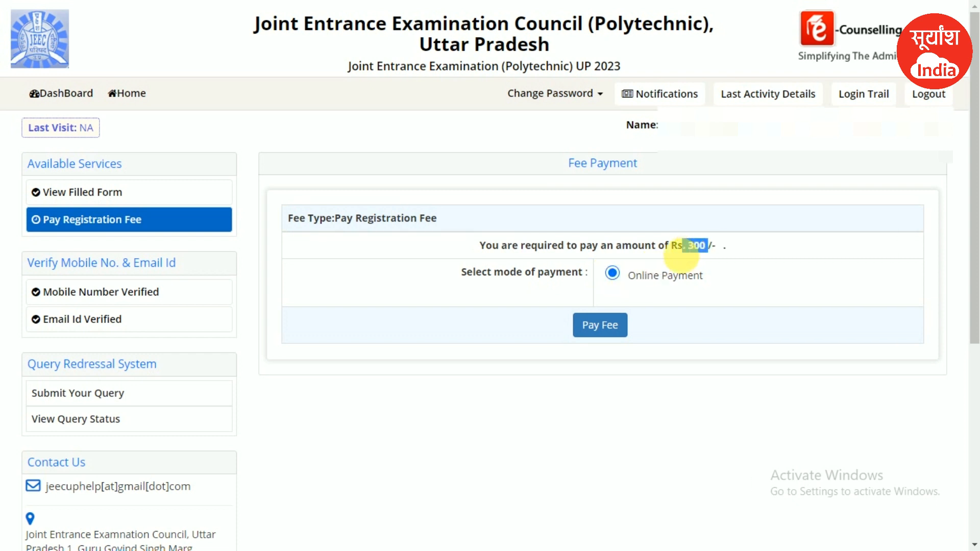
left_click(600, 330)
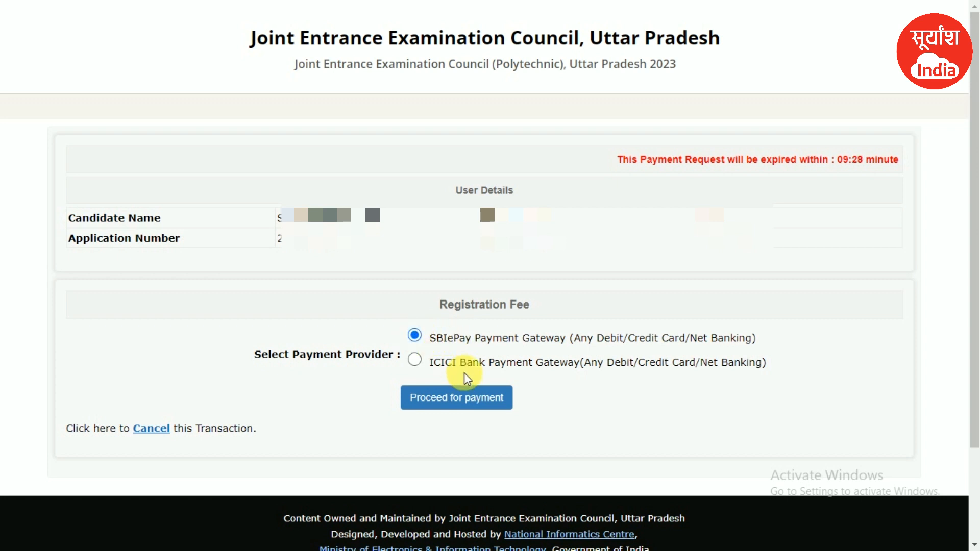
- Proceed to the SBIePay gateway and view the UPI QR code payment option
left_click(471, 401)
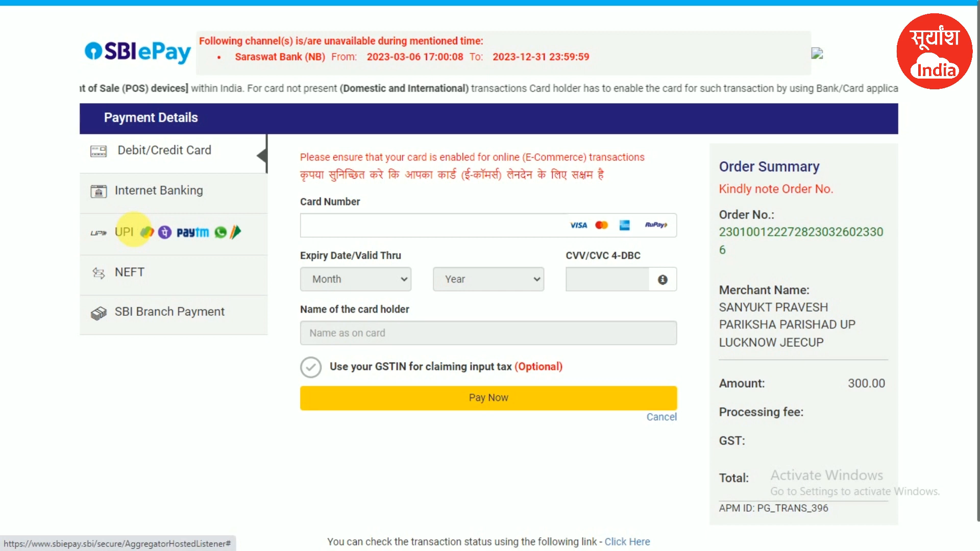
left_click(148, 234)
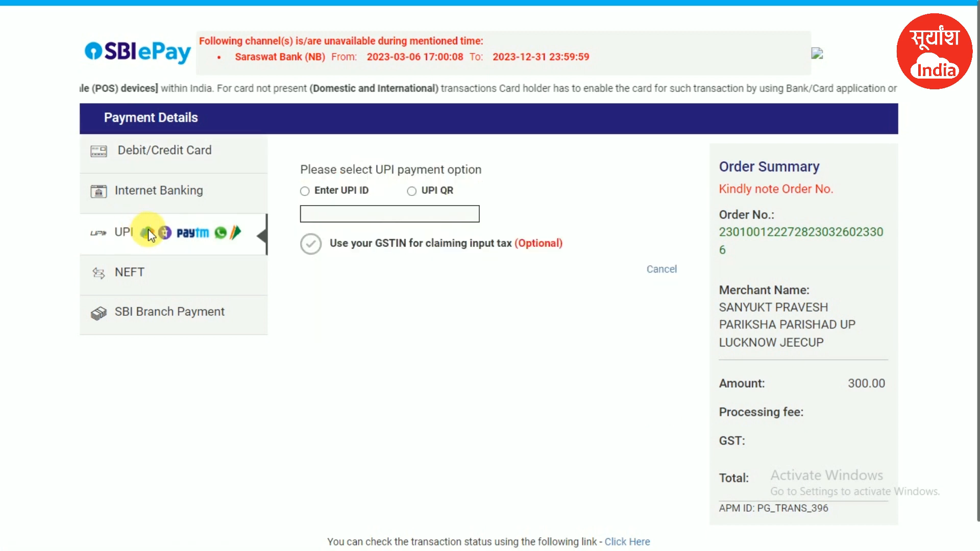
left_click(412, 191)
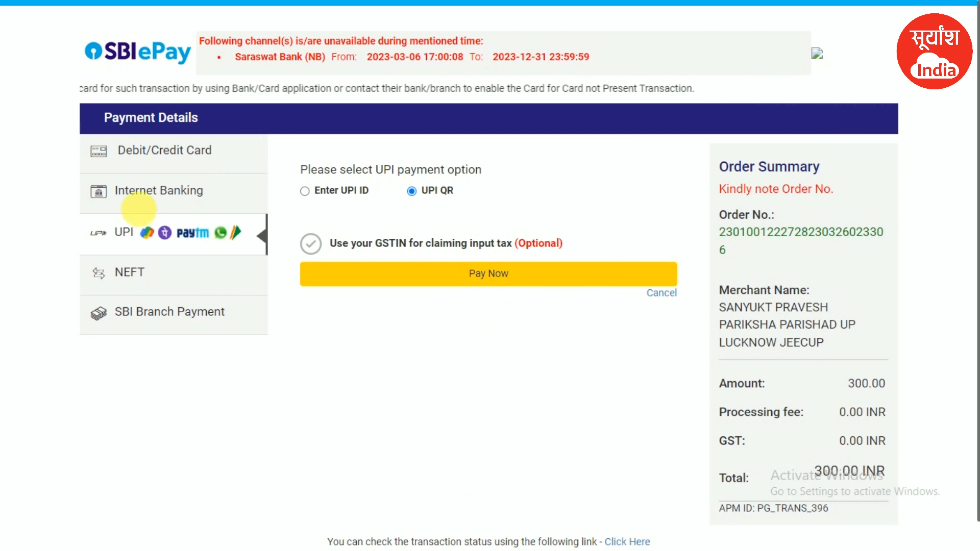
- Pay the 311.80 INR total through Internet Banking with State Bank of India
left_click(164, 199)
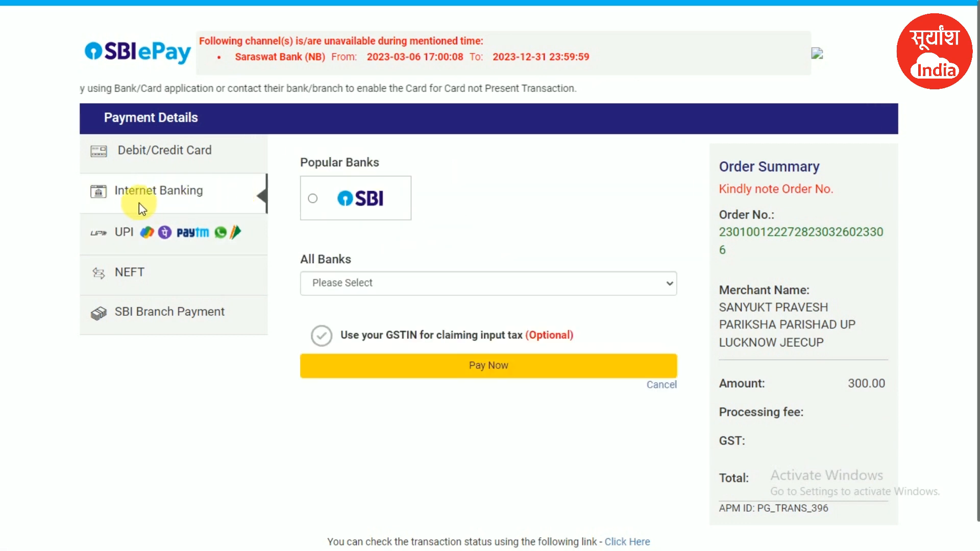
left_click(314, 200)
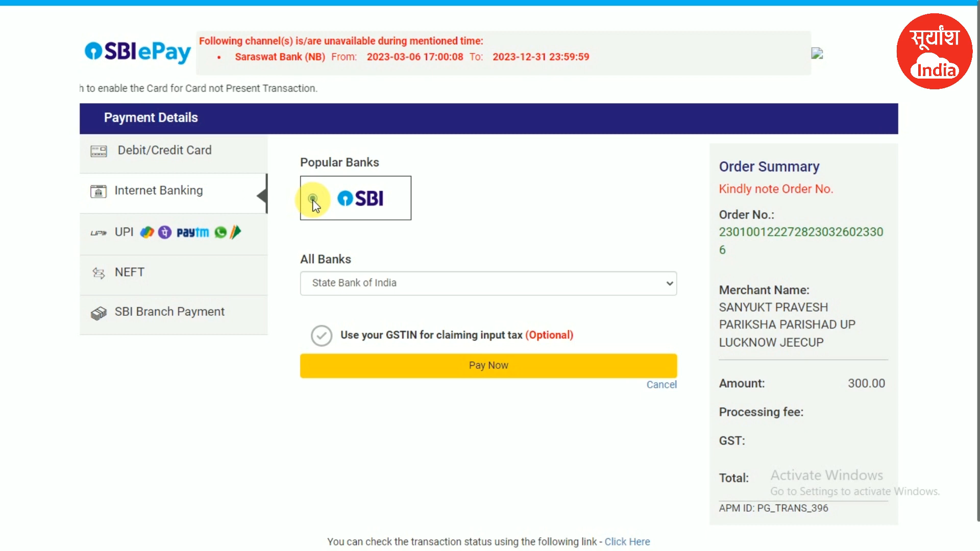
left_click(344, 199)
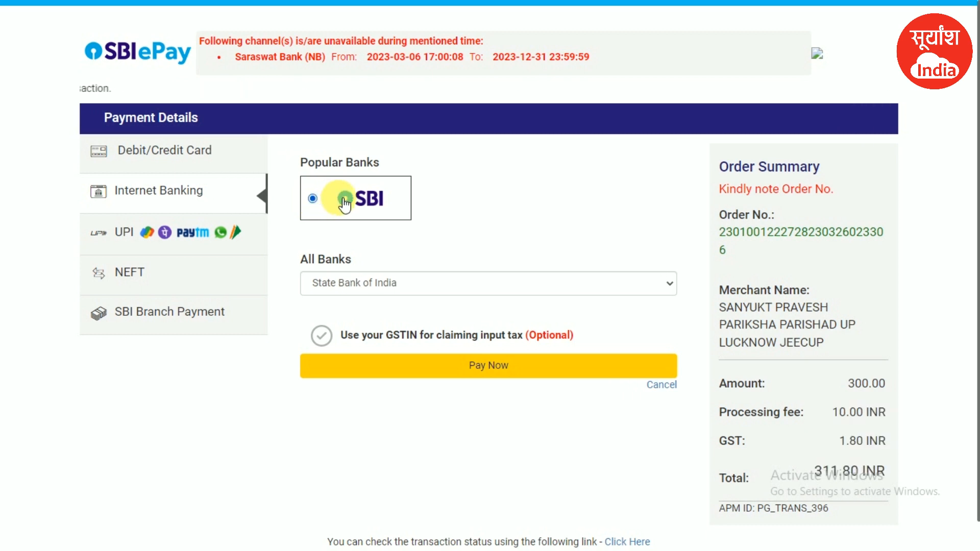
left_click(366, 286)
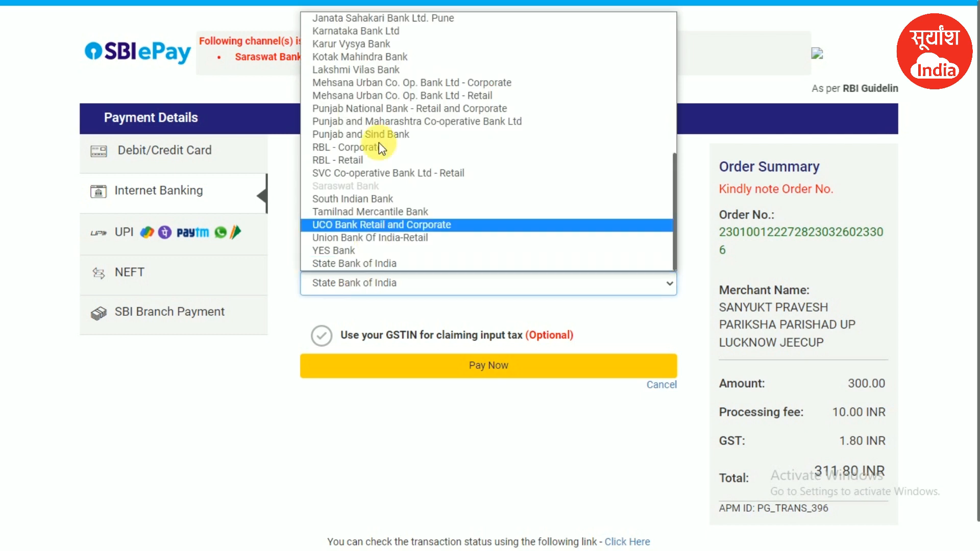
scroll(370, 158, "up", 5)
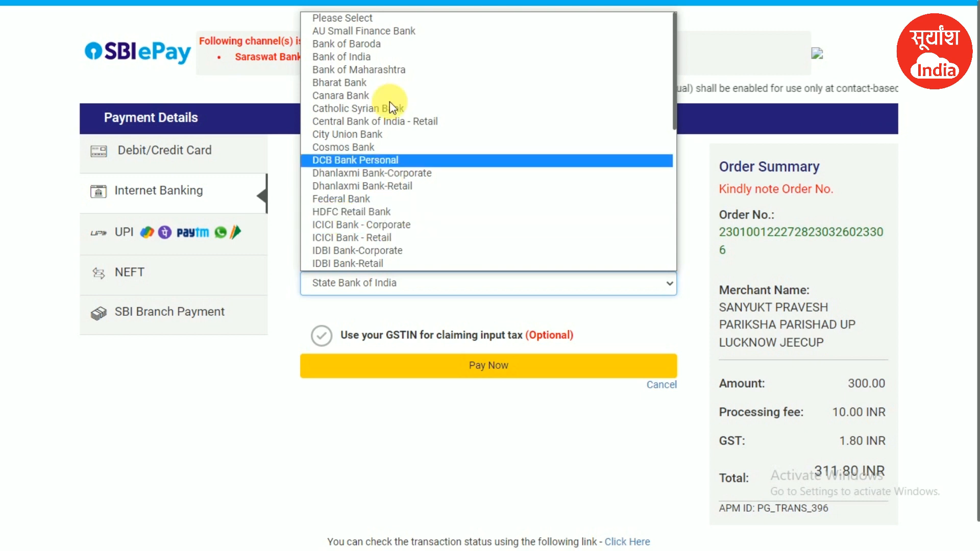
scroll(390, 202, "down", 10)
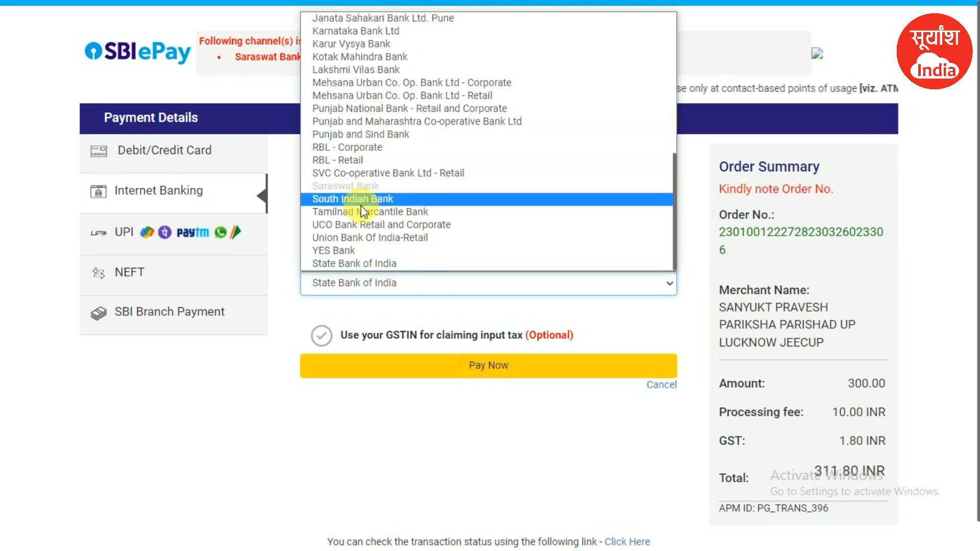
left_click(301, 308)
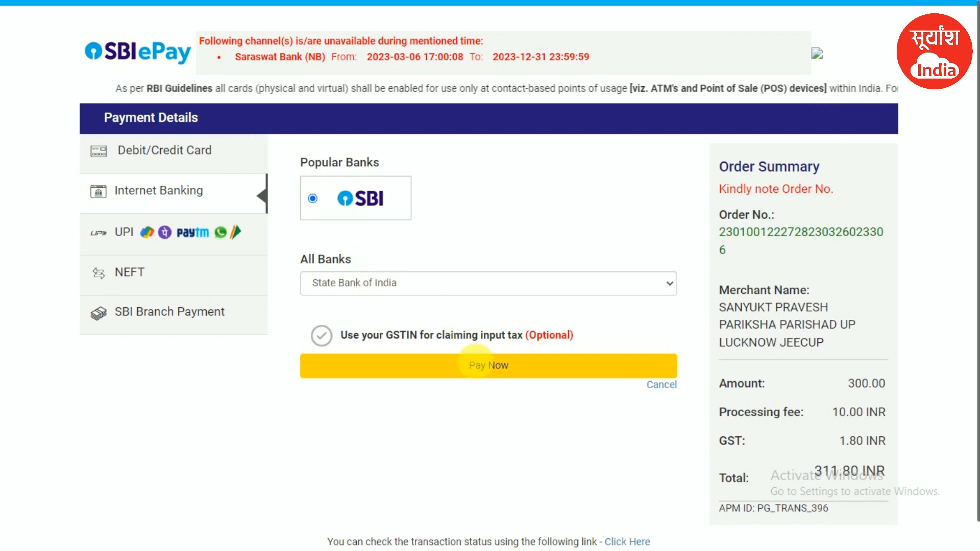
left_click(491, 368)
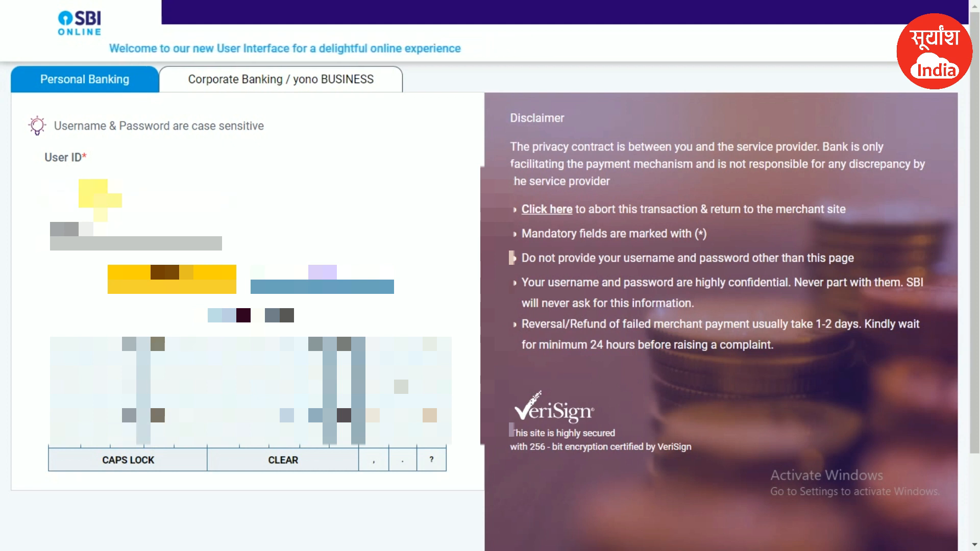
- Log in to SBI Online and authorise the 311.80 payment with the SMS high security password
left_click(111, 239)
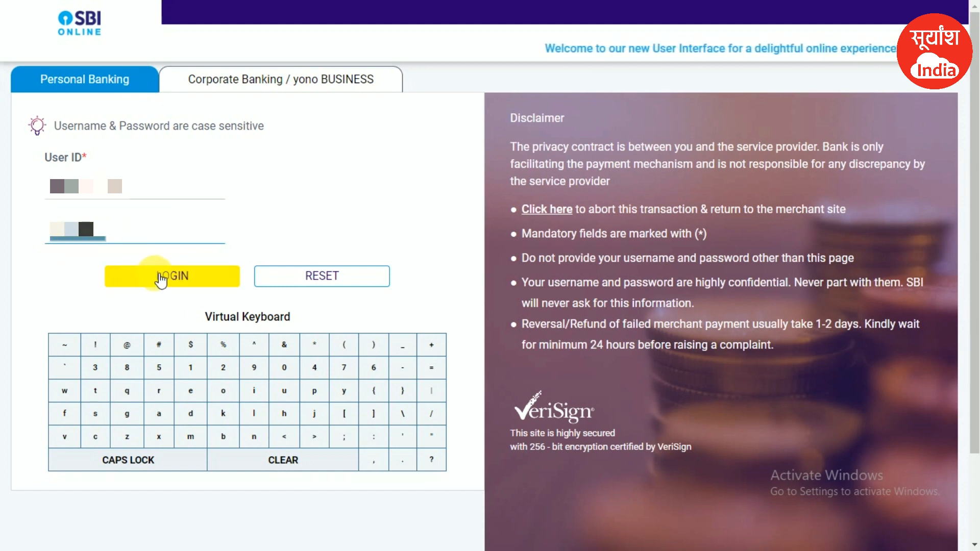
left_click(153, 279)
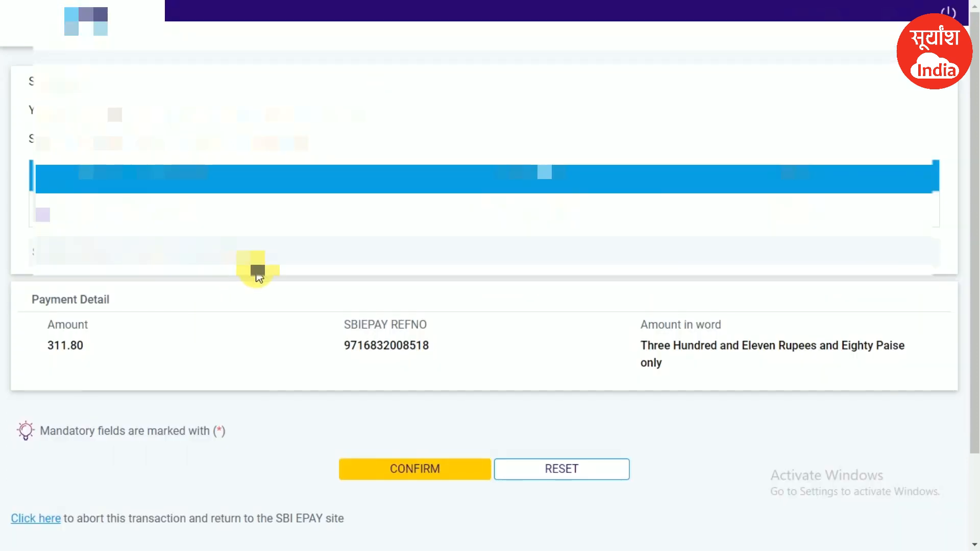
double_click(66, 346)
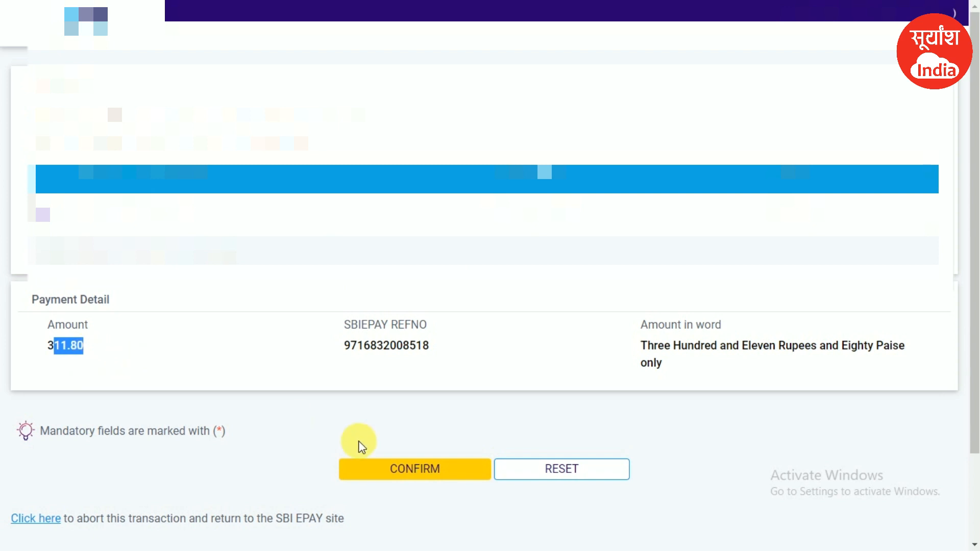
left_click(388, 459)
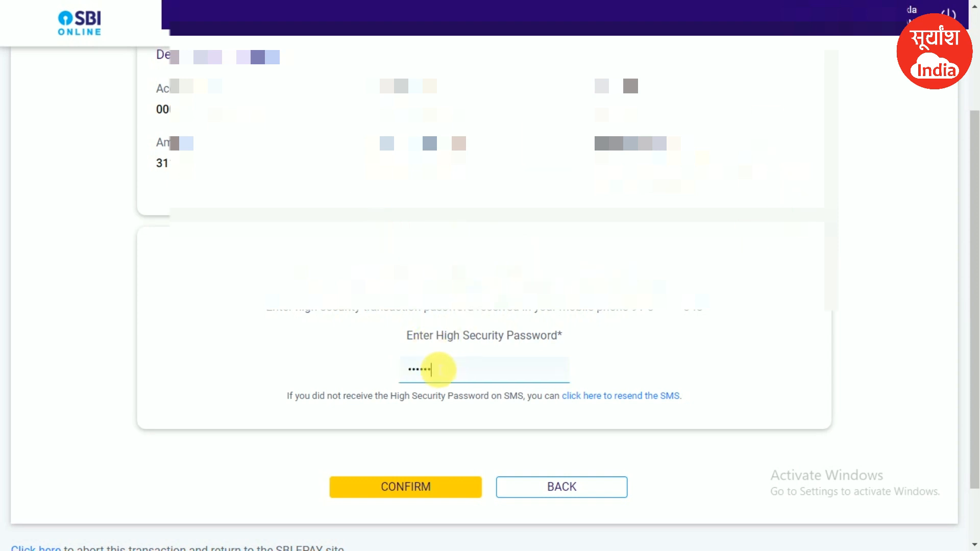
left_click(412, 488)
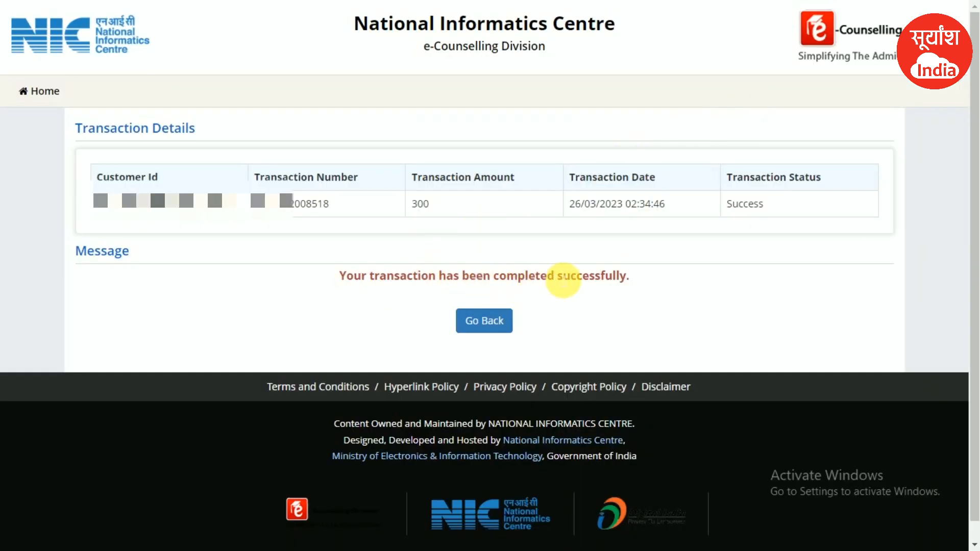
- Leave the Success transaction page and check Pay Registration Fee reads Completed on the dashboard
left_click_drag(766, 214, 760, 214)
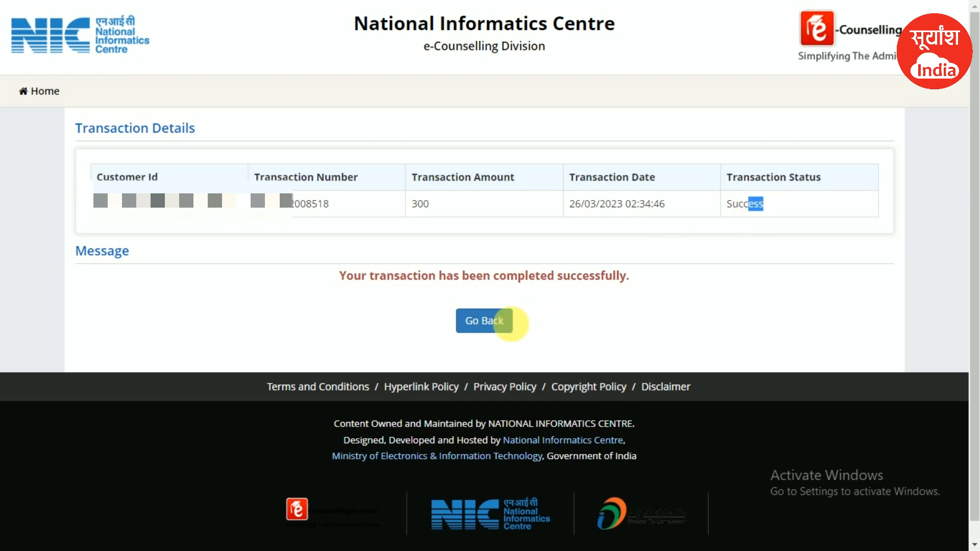
left_click(494, 326)
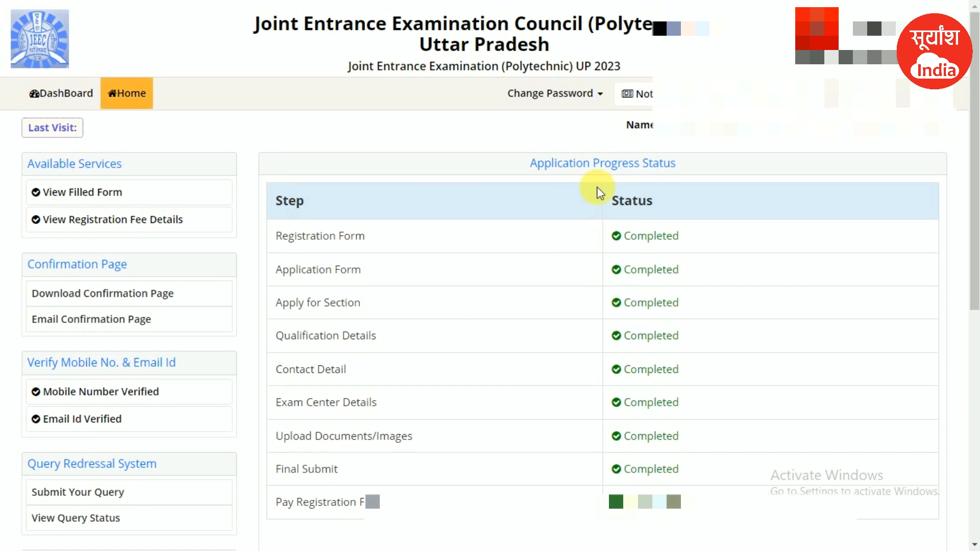
scroll(611, 163, "down", 2)
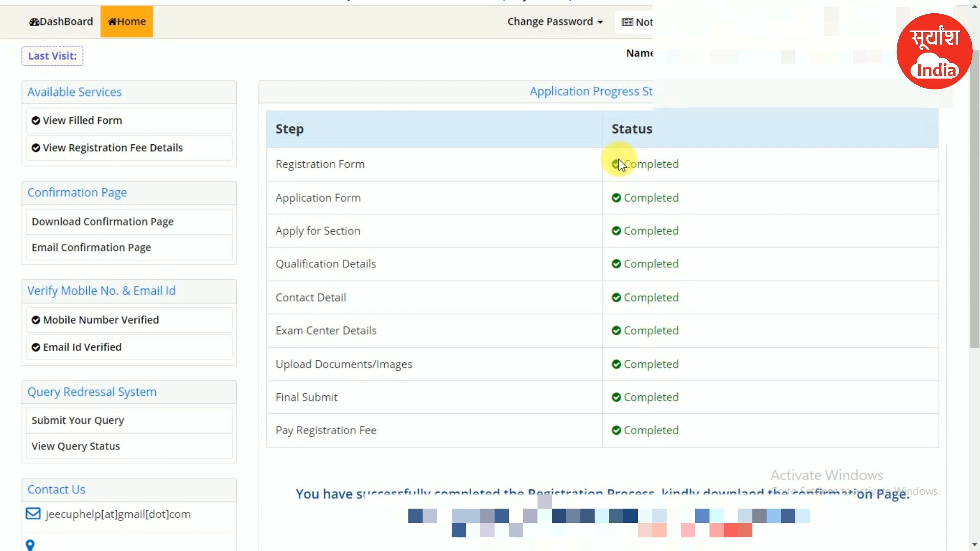
scroll(619, 165, "down", 4)
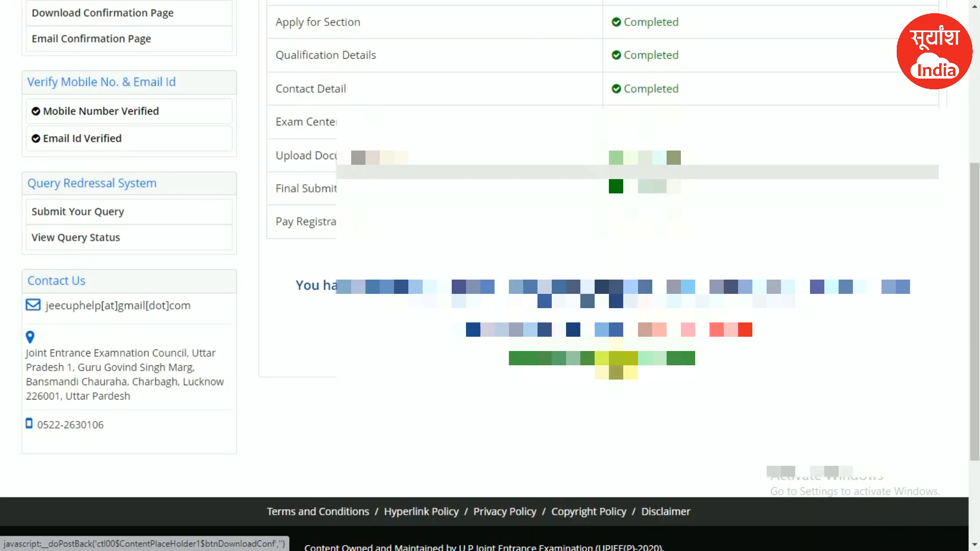
- Open the two-page JEECUP Polytechnic 2023 confirmation document from Download Confirmation Page
left_click(612, 360)
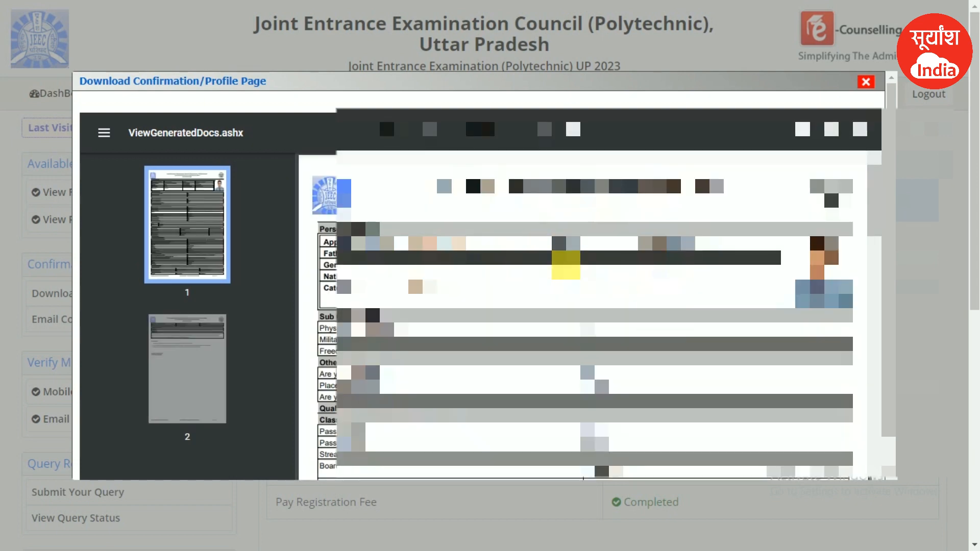
scroll(582, 321, "down", 1)
scroll(770, 163, "up", 1)
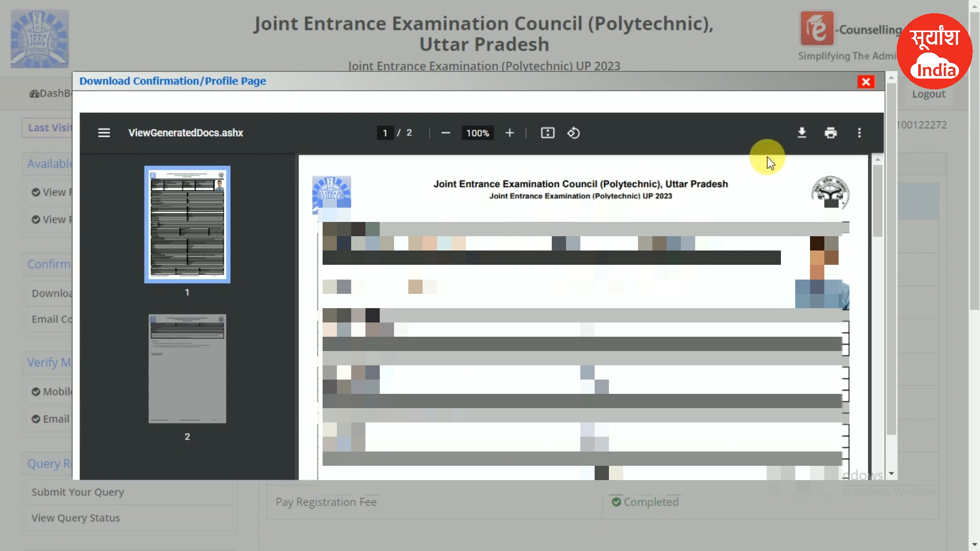